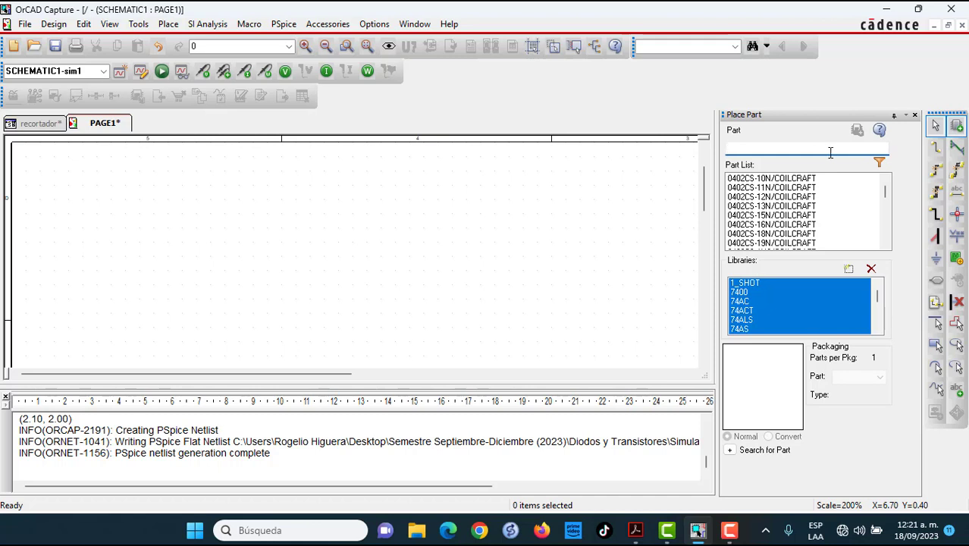
Place a VSIN sinusoidal voltage source from the Design Cache on the empty schematic page
type("vsin")
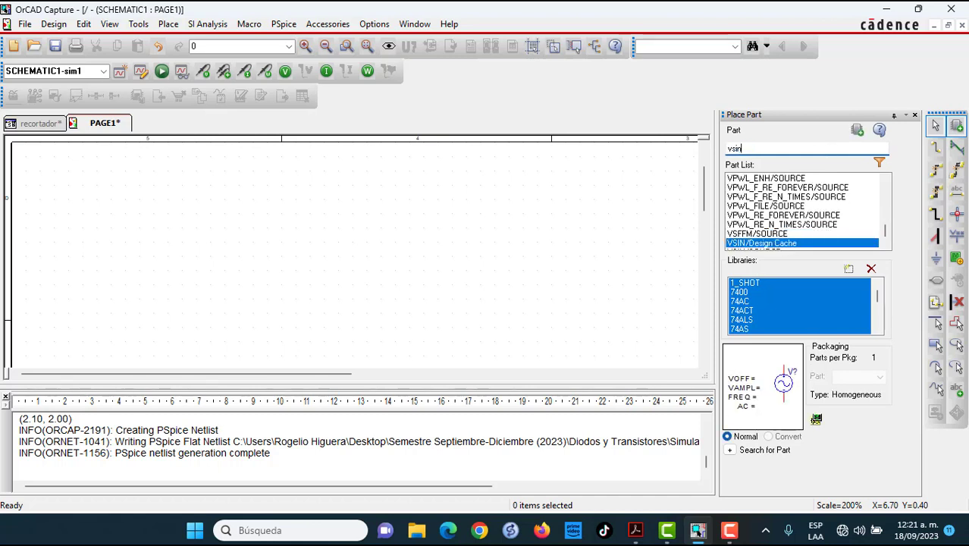
key("Return")
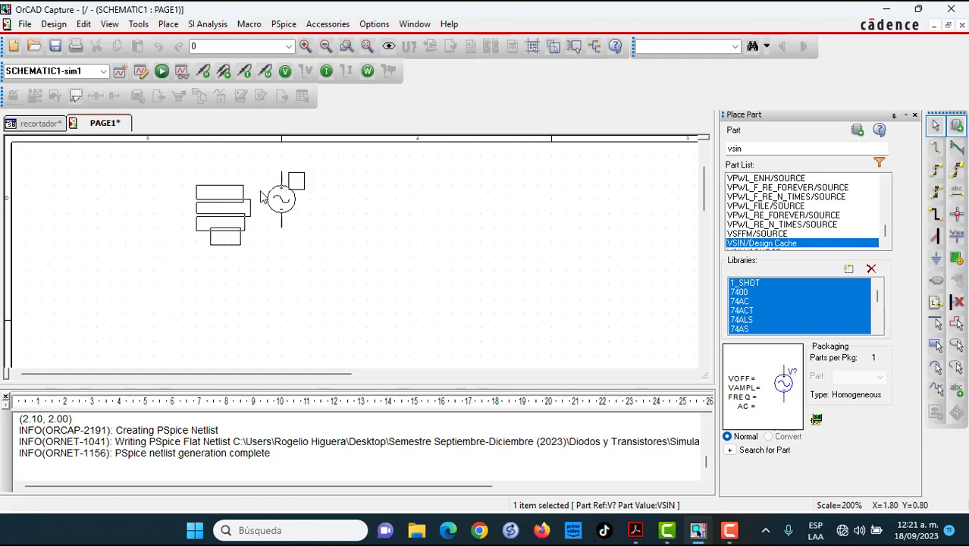
left_click(218, 225)
key("Escape")
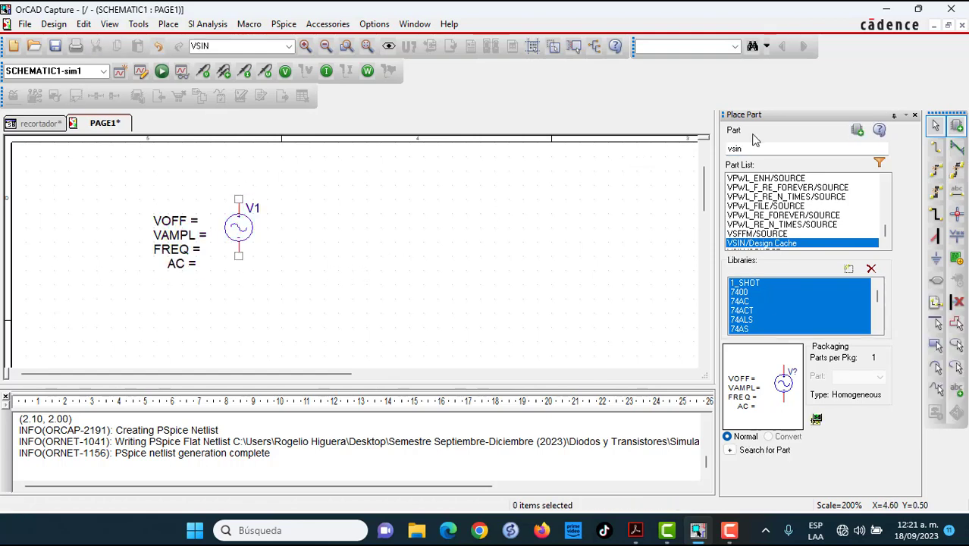
Place a horizontal resistor R from the ANALOG library above and to the right of the sine source
left_click(752, 149)
key("BackSpace")
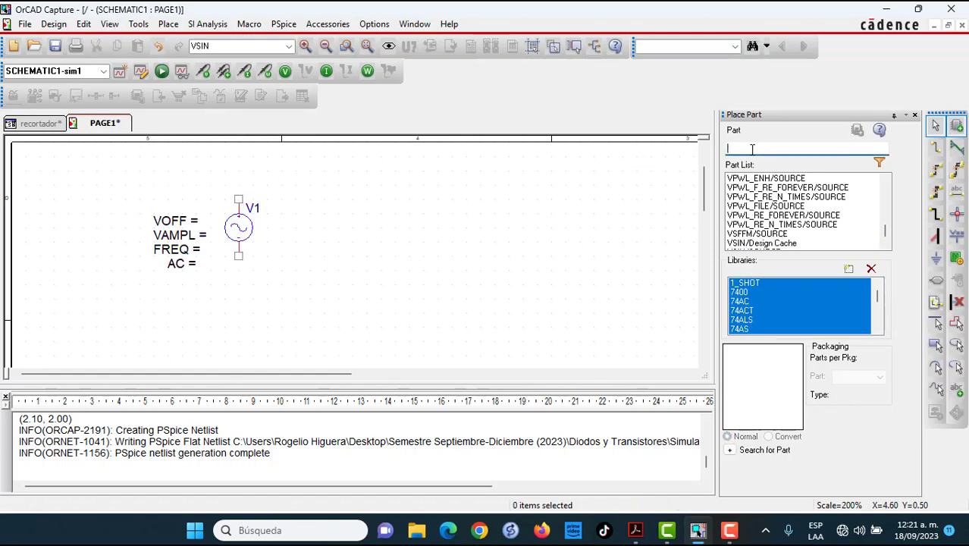
type("r")
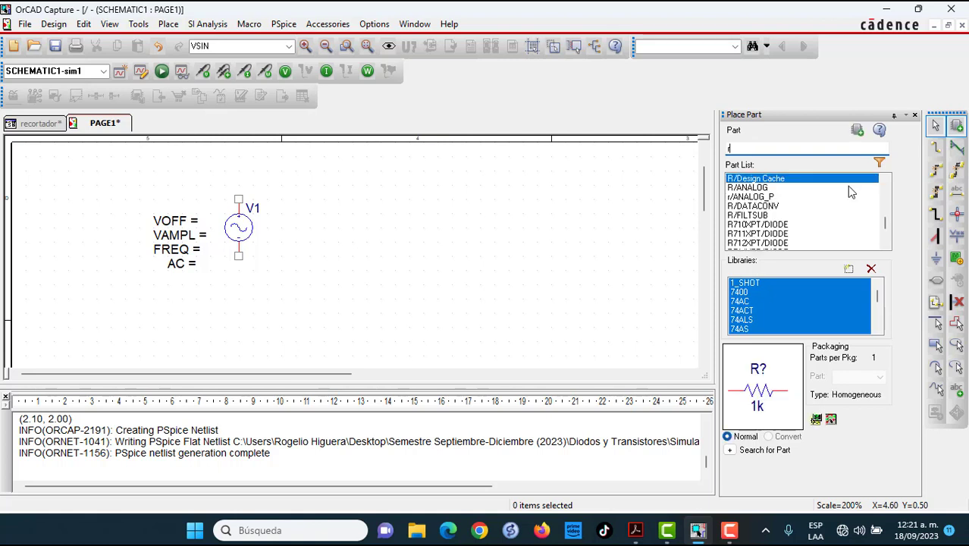
left_click(802, 188)
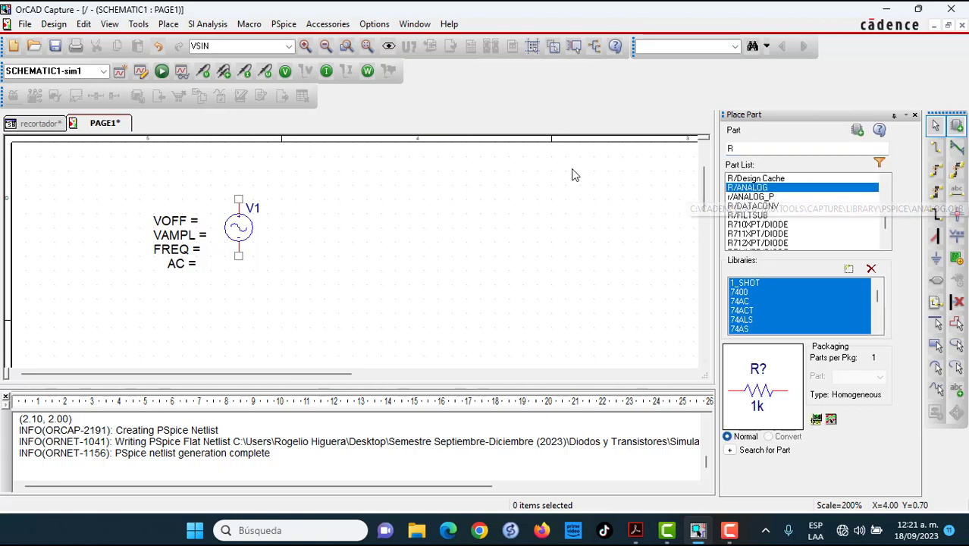
left_click(858, 131)
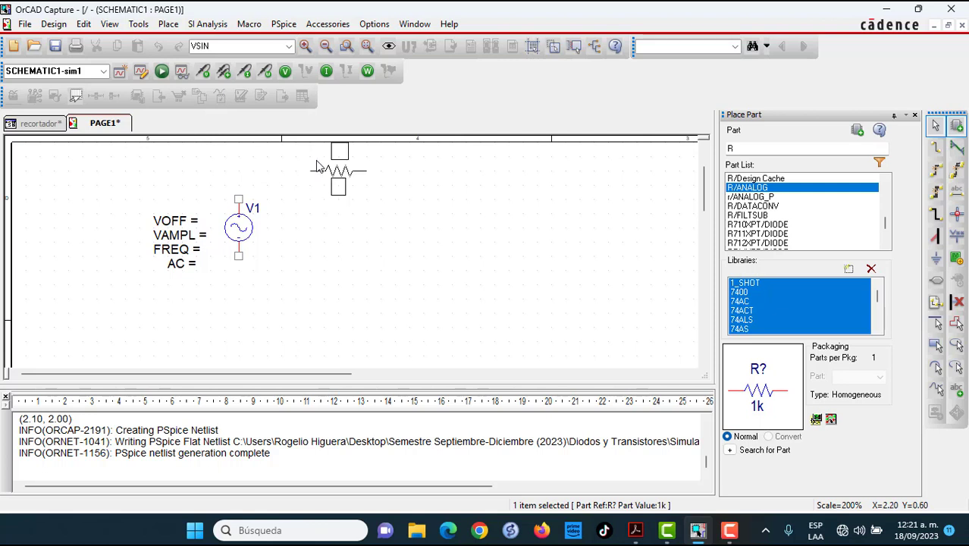
left_click(334, 159)
key("Escape")
left_click(392, 246)
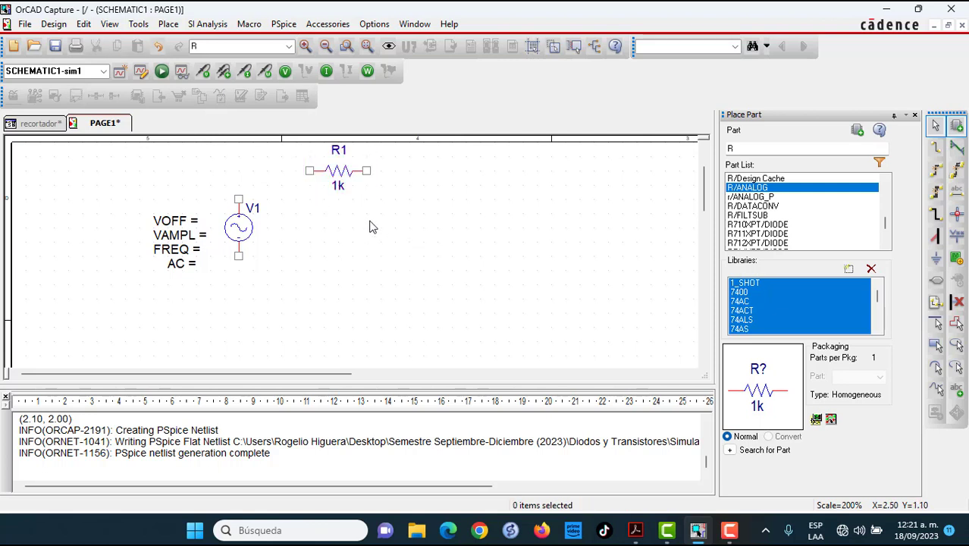
Place a D1N4007 diode to the right of the resistor, rotated vertically with its cathode facing down
left_click(746, 151)
key("BackSpace")
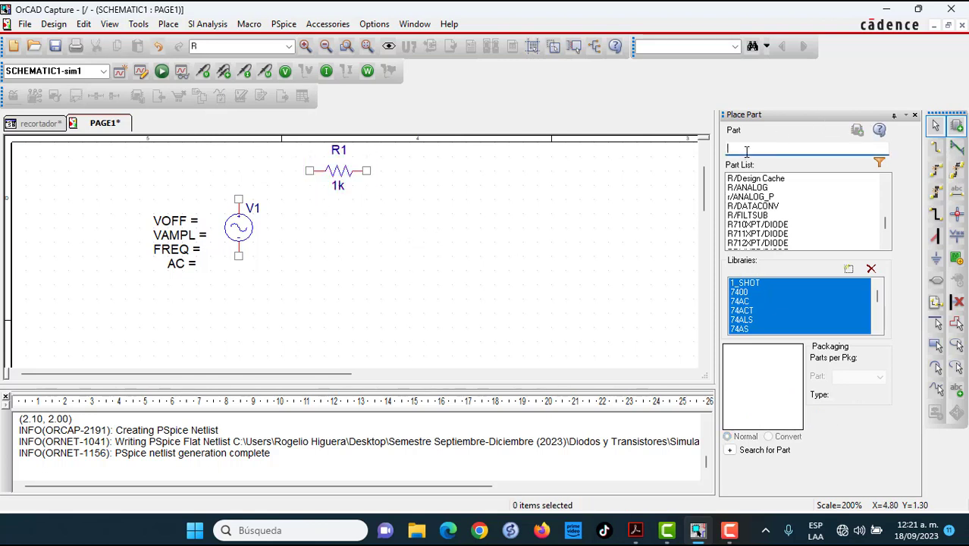
type("d")
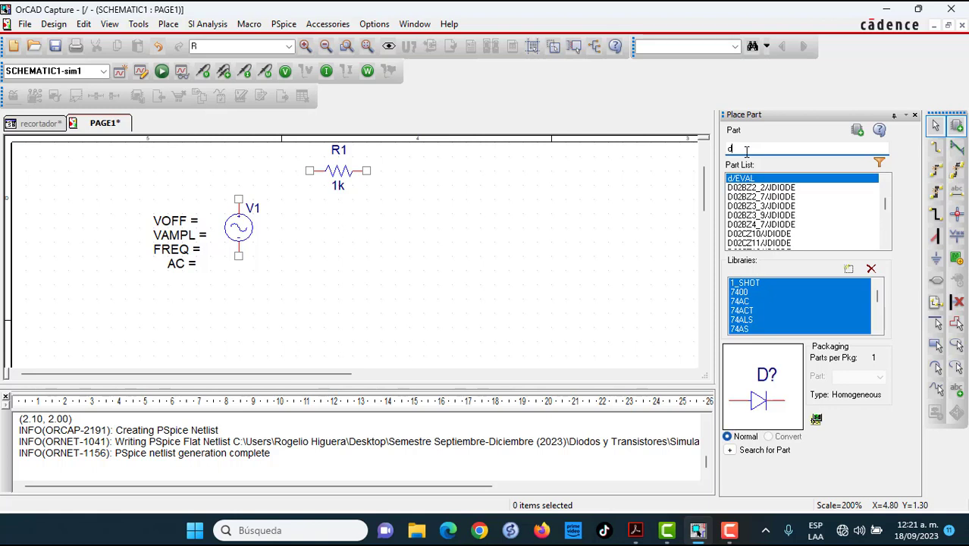
type("1n400")
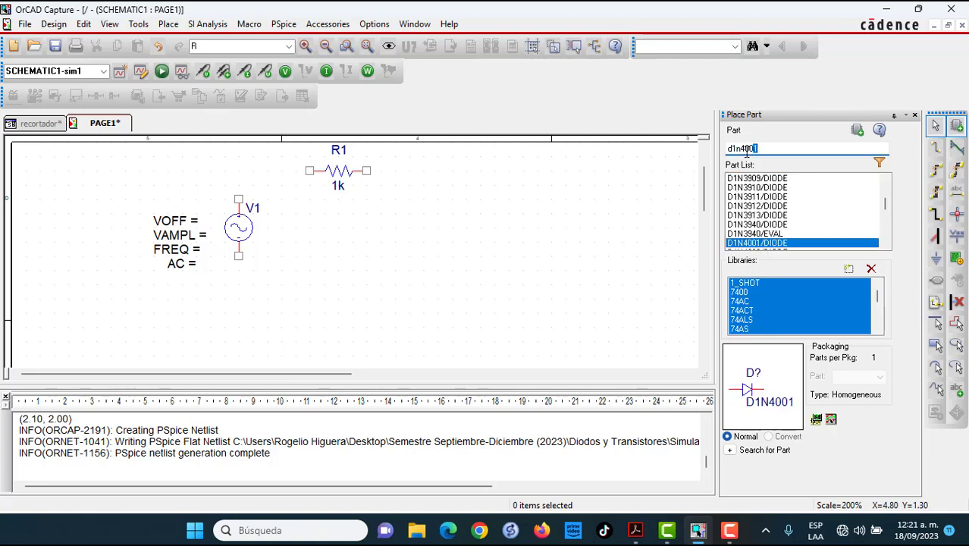
type("7")
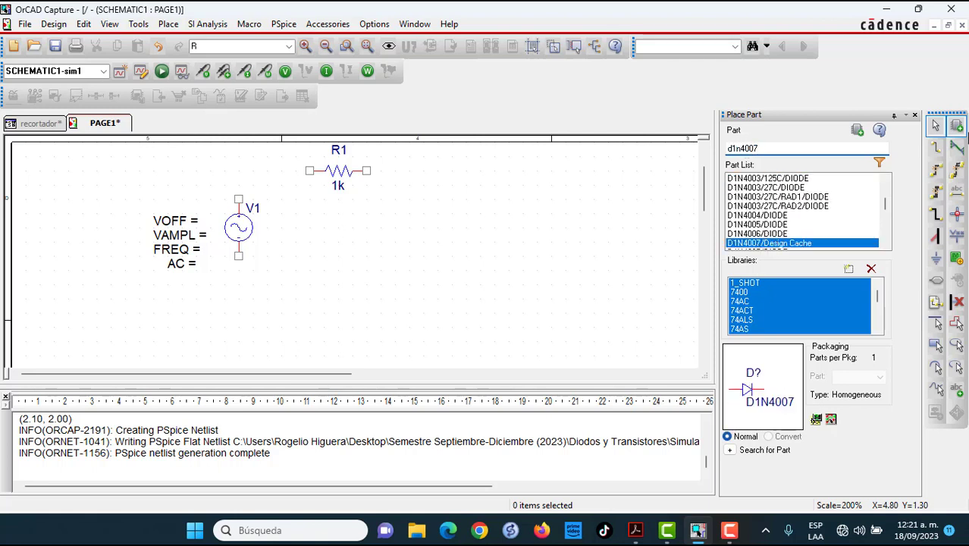
left_click(858, 130)
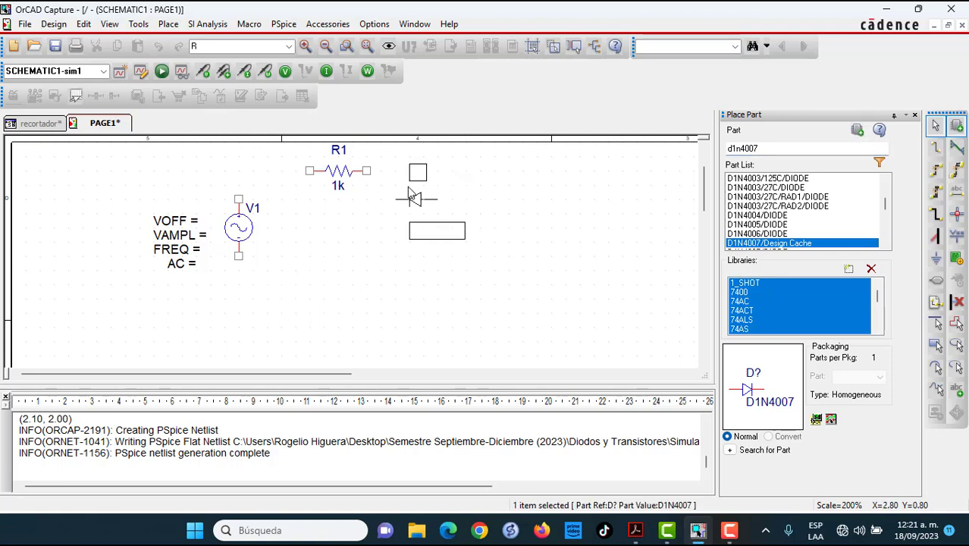
key("r")
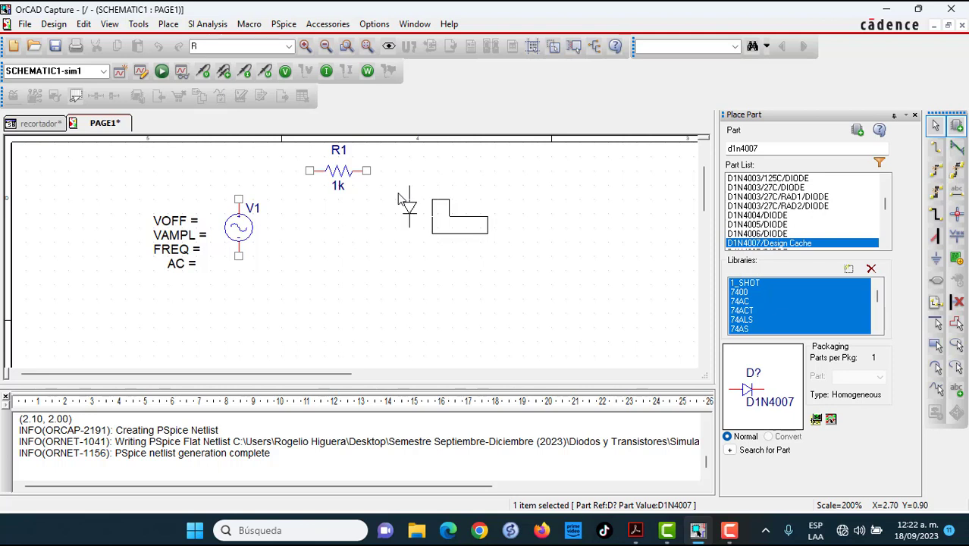
left_click(399, 197)
left_click(502, 236)
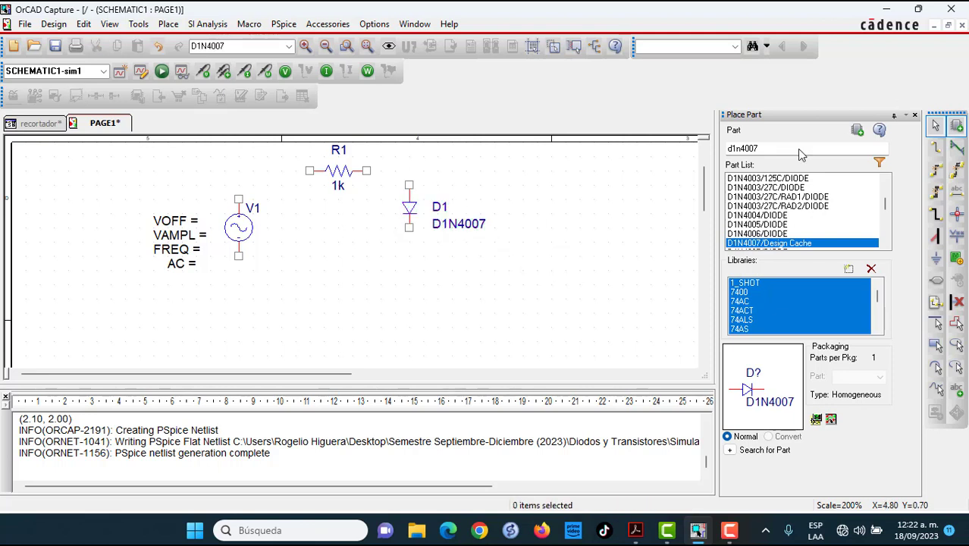
Place a VDC source directly below the diode, oriented with its positive terminal facing down
left_click(769, 150)
key("BackSpace")
key("BackSpace")
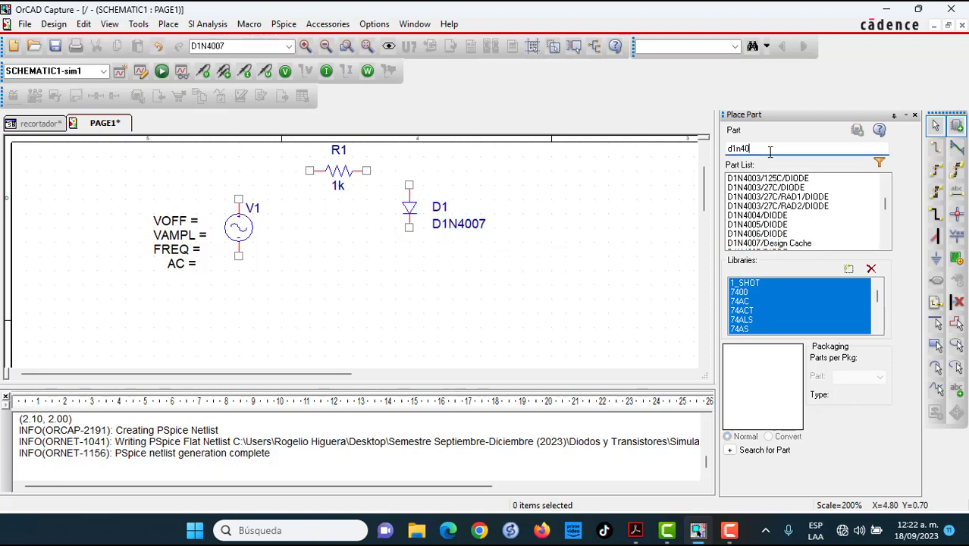
key("BackSpace")
key("BackSpace")
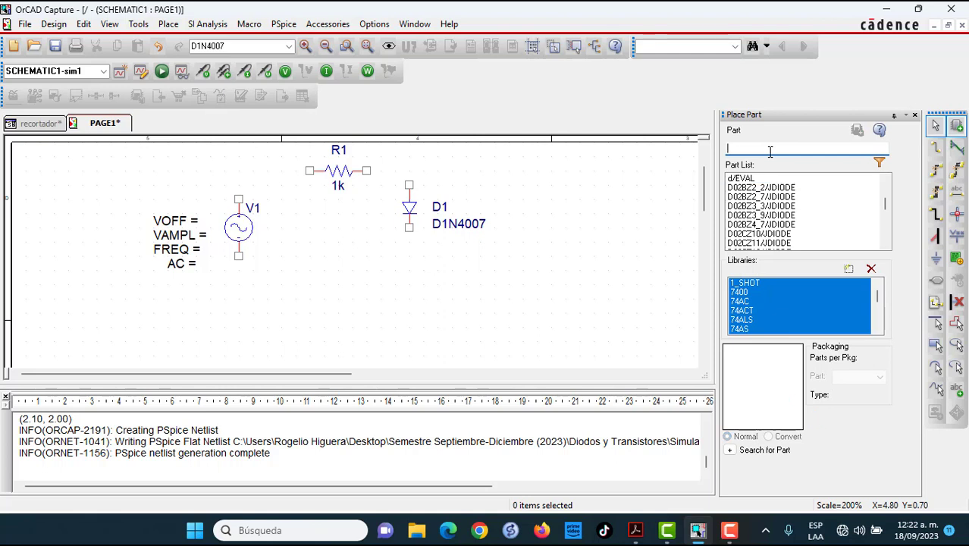
type("vdc")
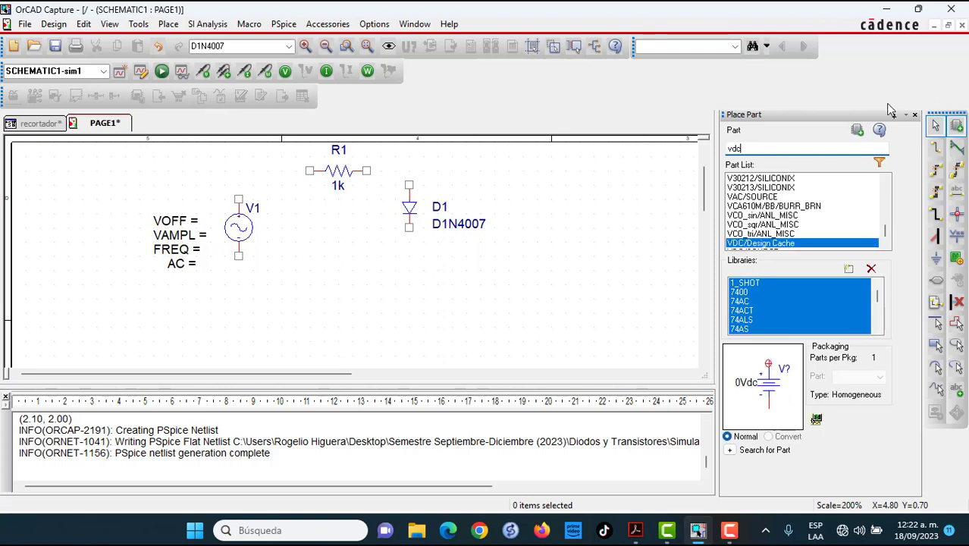
left_click(857, 131)
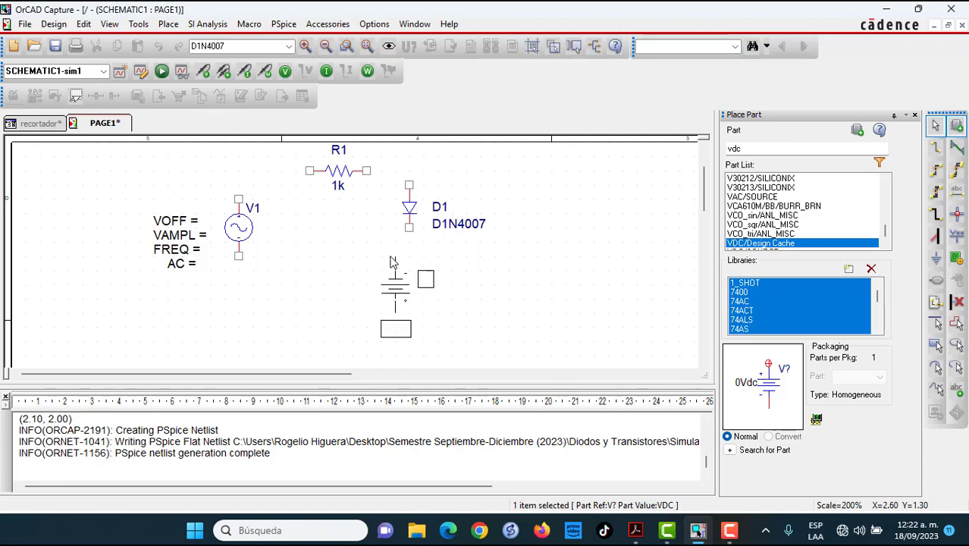
left_click(409, 241)
key("Escape")
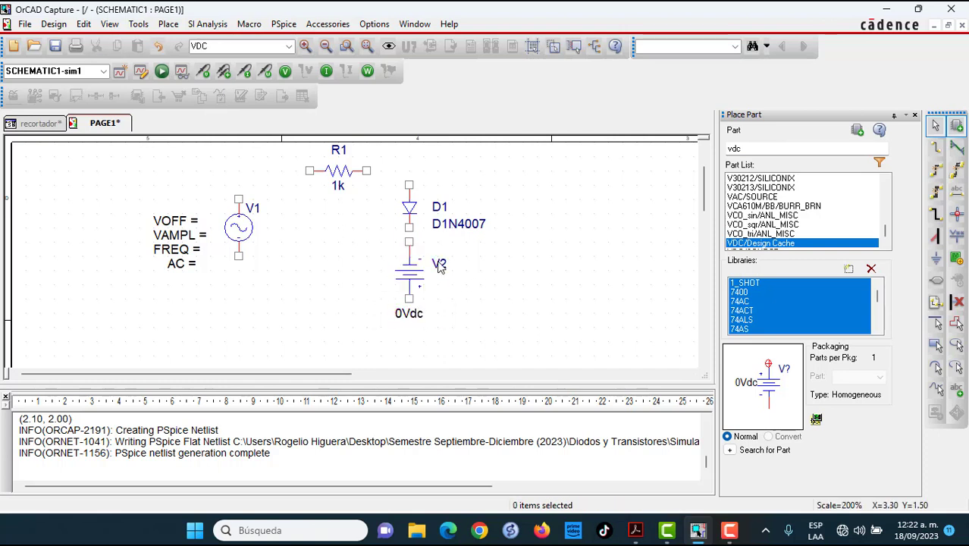
Wire the sine source's upper terminal to the resistor, the resistor to the diode's anode, and the diode's cathode to the DC source
key("w")
left_click(239, 198)
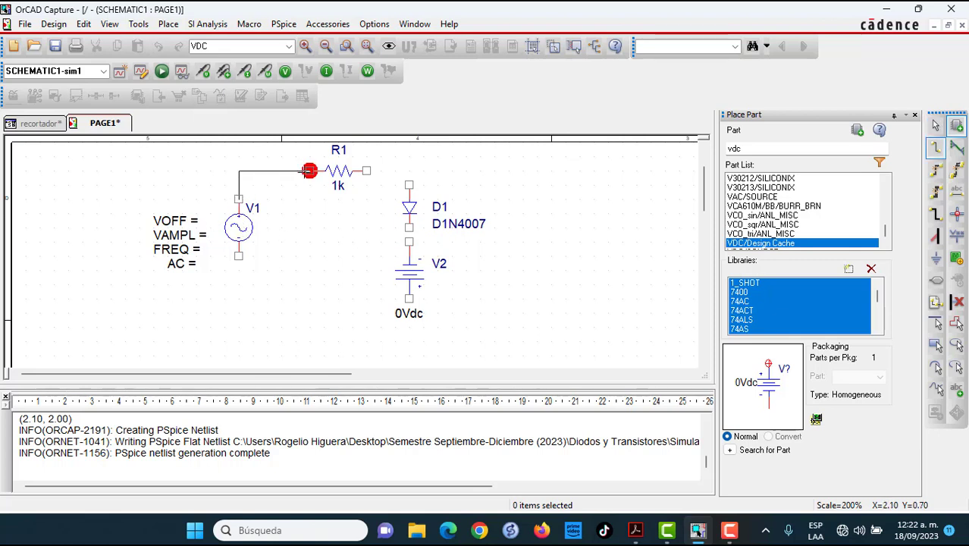
left_click(309, 171)
left_click(366, 171)
left_click(408, 185)
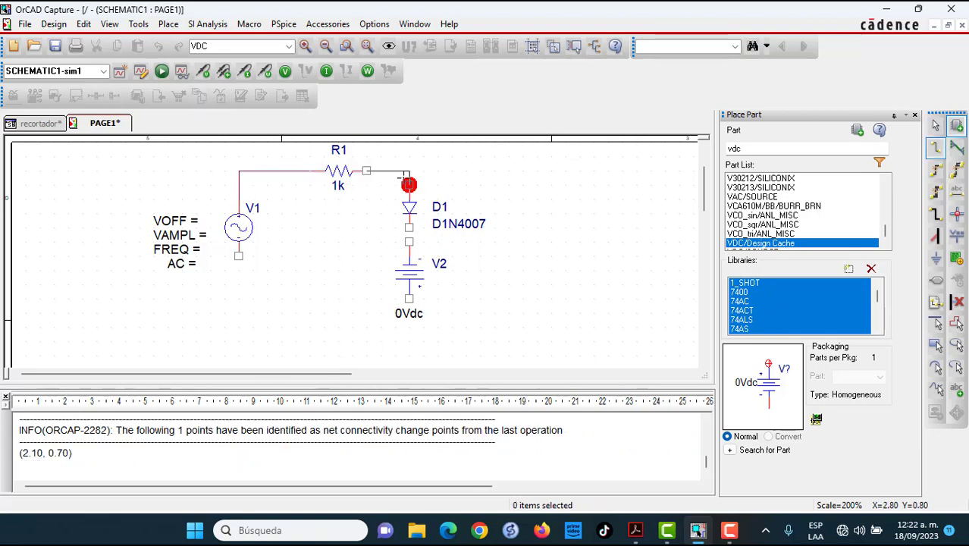
left_click(409, 225)
left_click(409, 241)
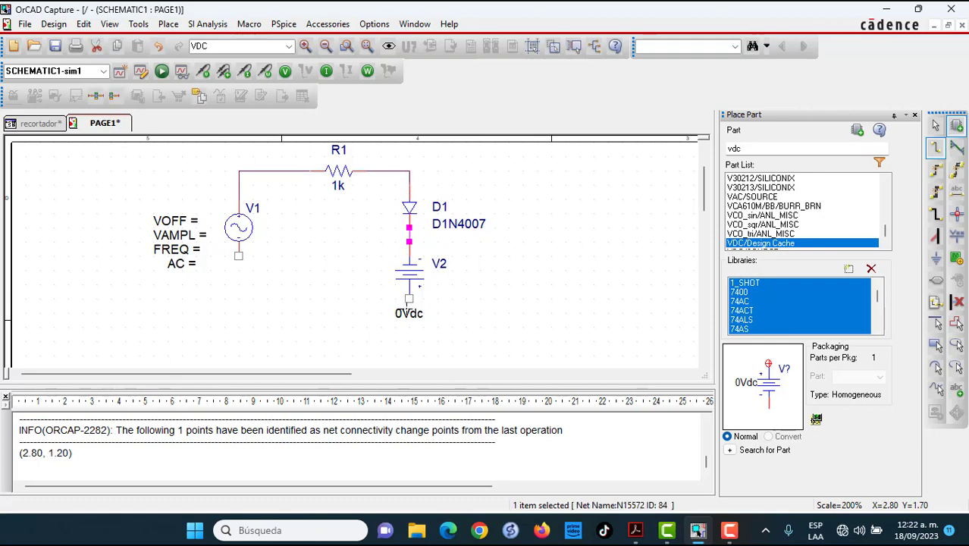
key("Escape")
left_click(339, 284)
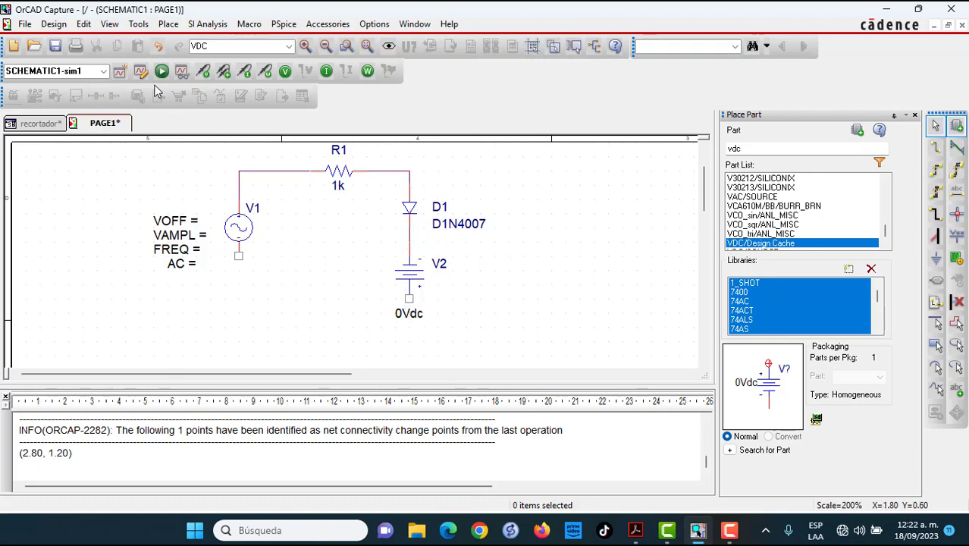
Move the DC source's 0Vdc label to the right of its lower terminal, clear of the pin
left_click(415, 314)
left_click_drag(435, 311, 459, 288)
left_click(436, 353)
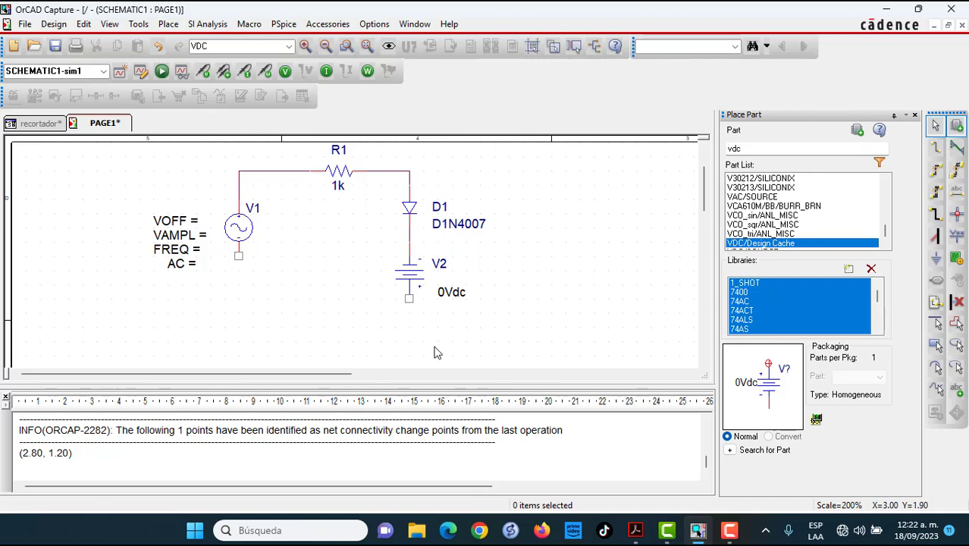
Wire the DC source's positive terminal to the sine source's lower terminal and shift the horizontal return wire slightly down
key("w")
left_click(407, 298)
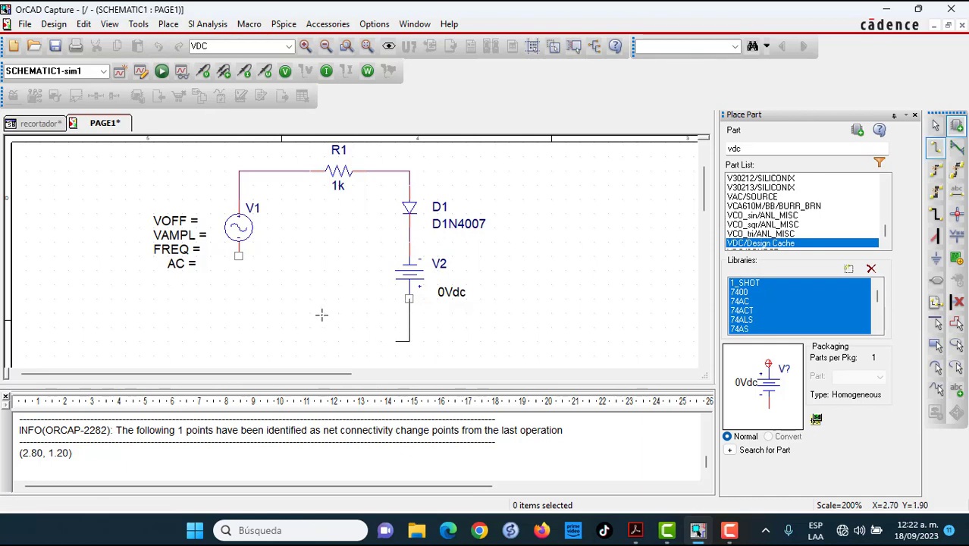
left_click(239, 255)
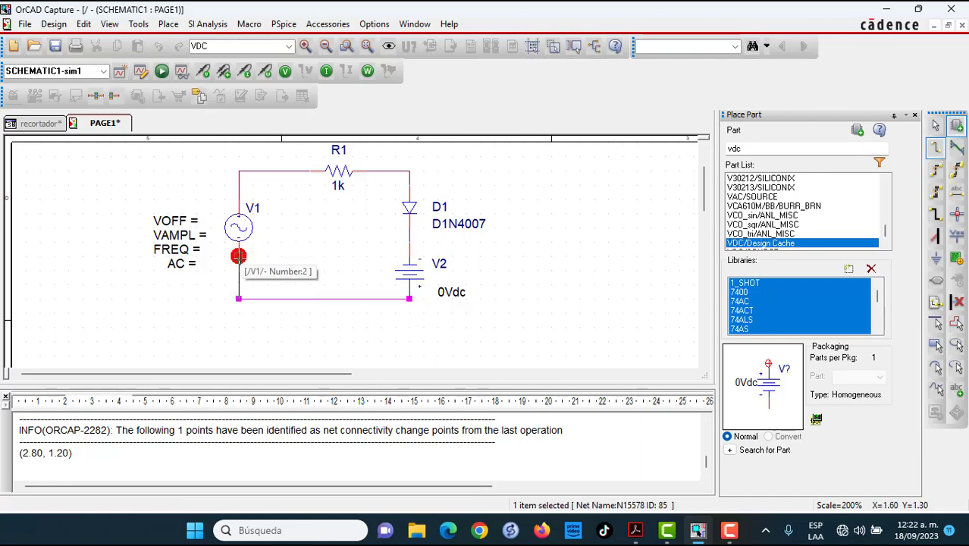
key("Escape")
left_click_drag(347, 302, 345, 315)
left_click(430, 340)
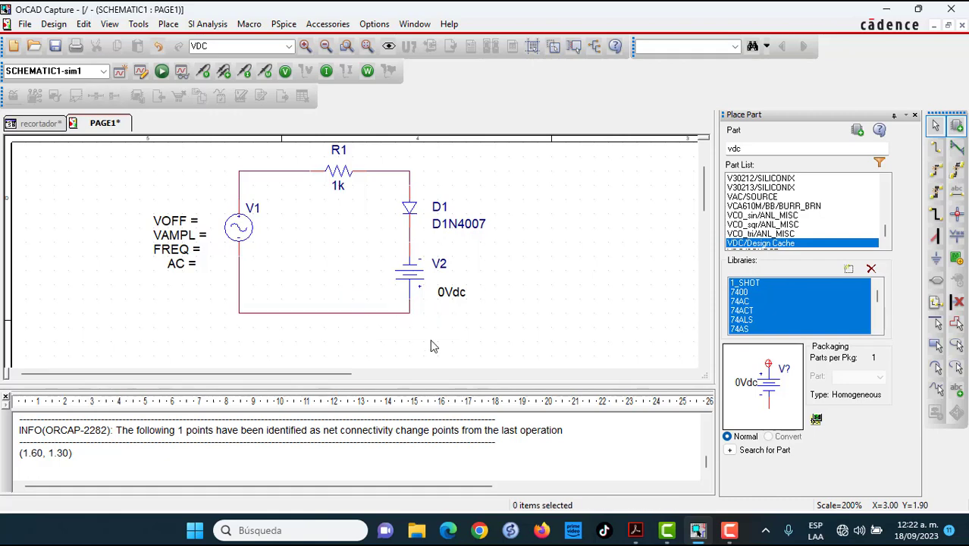
Place a 0/CAPSYM ground symbol beneath the bottom wire and connect it to that wire
key("g")
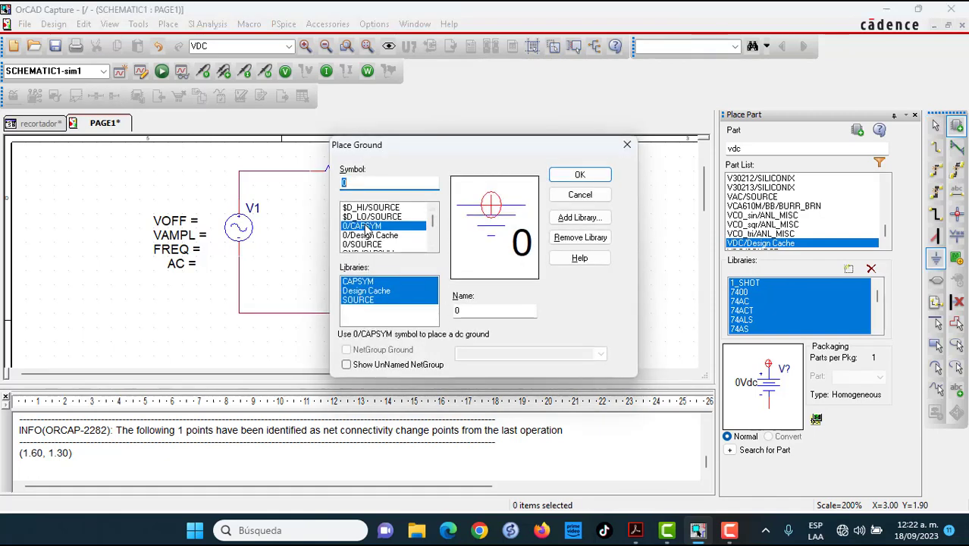
left_click(579, 174)
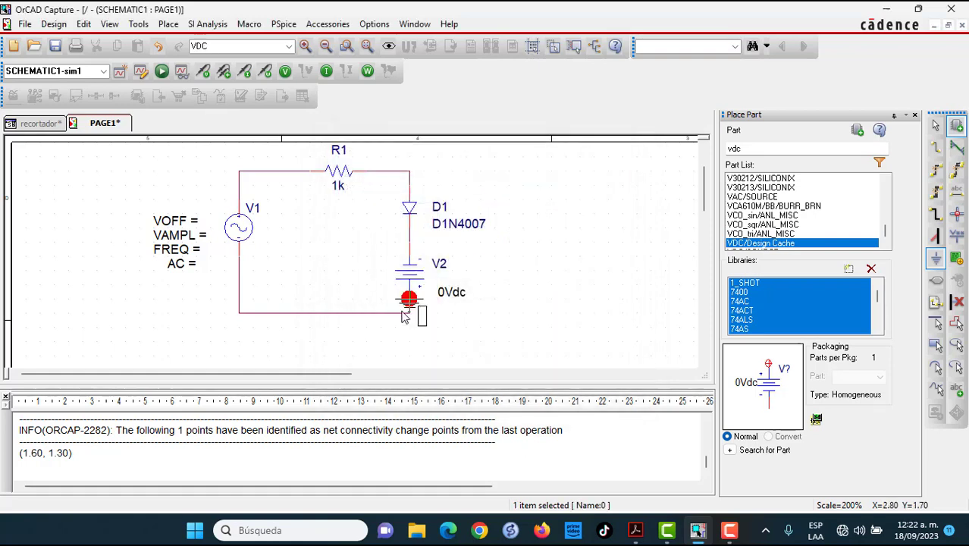
left_click(323, 341)
key("Escape")
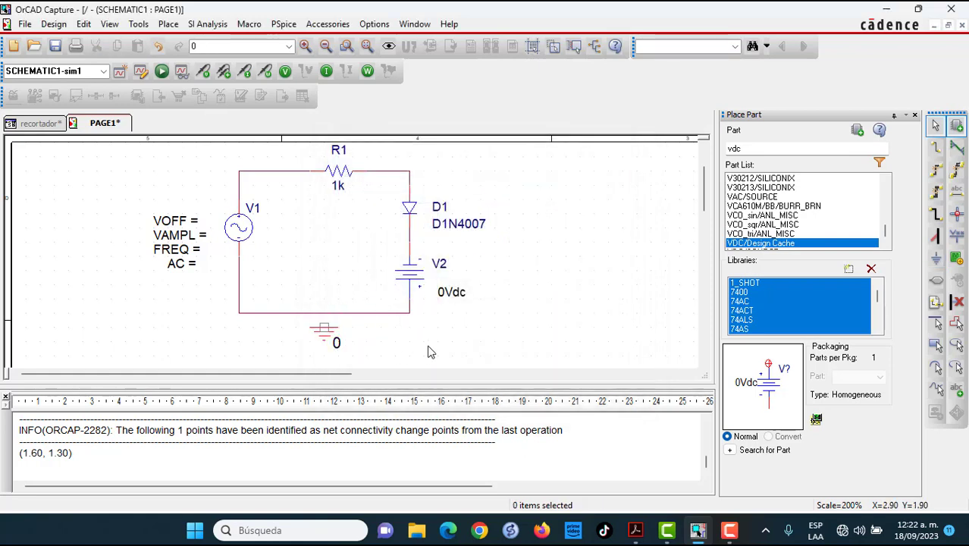
left_click_drag(324, 331, 324, 320)
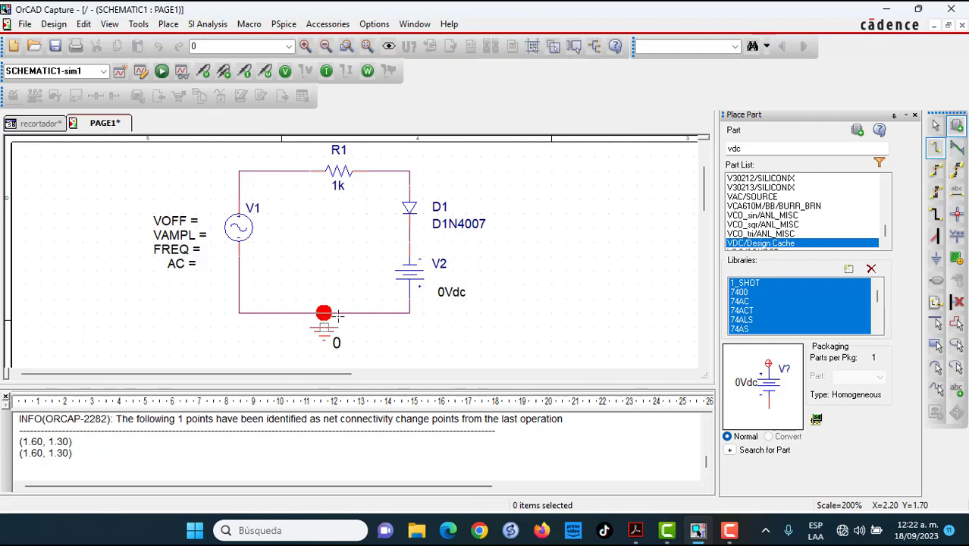
left_click(543, 317)
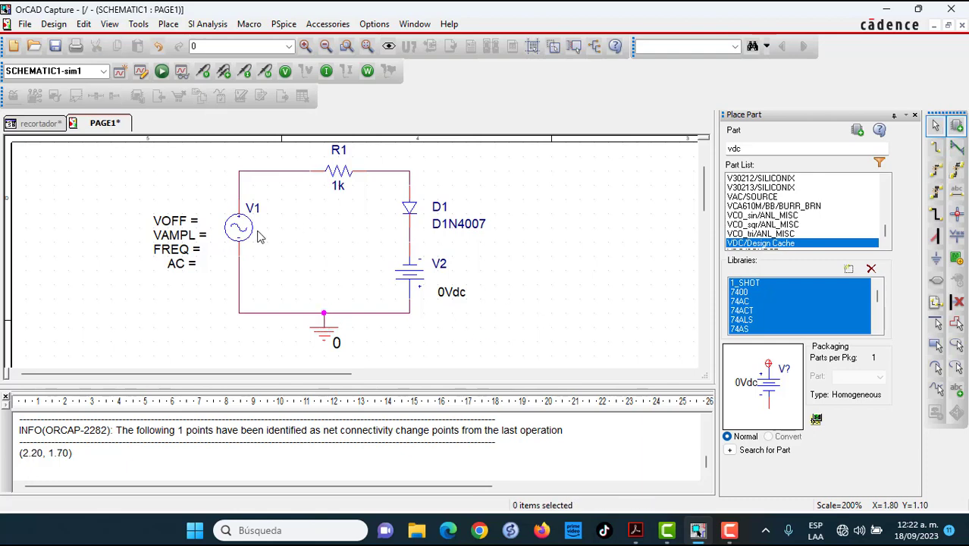
Set the sine source's offset voltage VOFF to 0
double_click(191, 224)
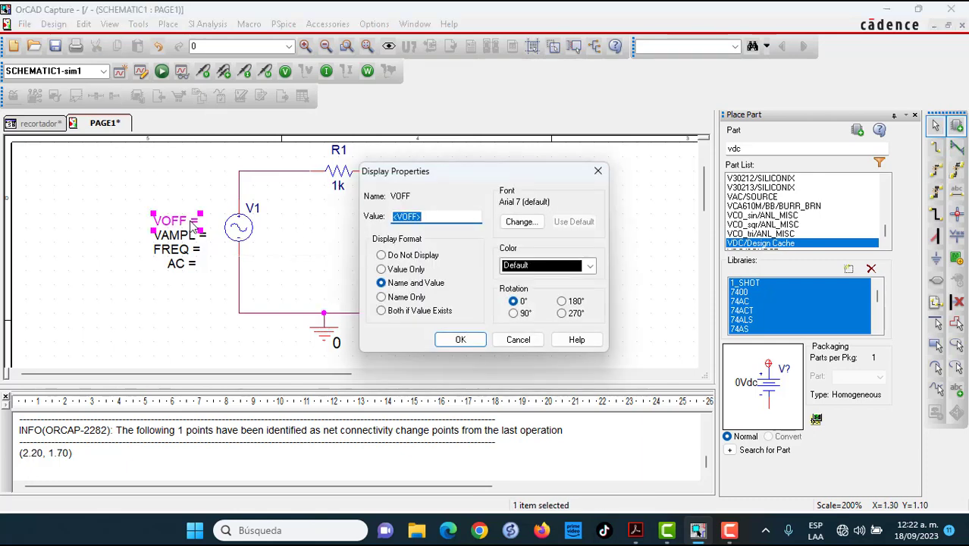
type("0")
key("Return")
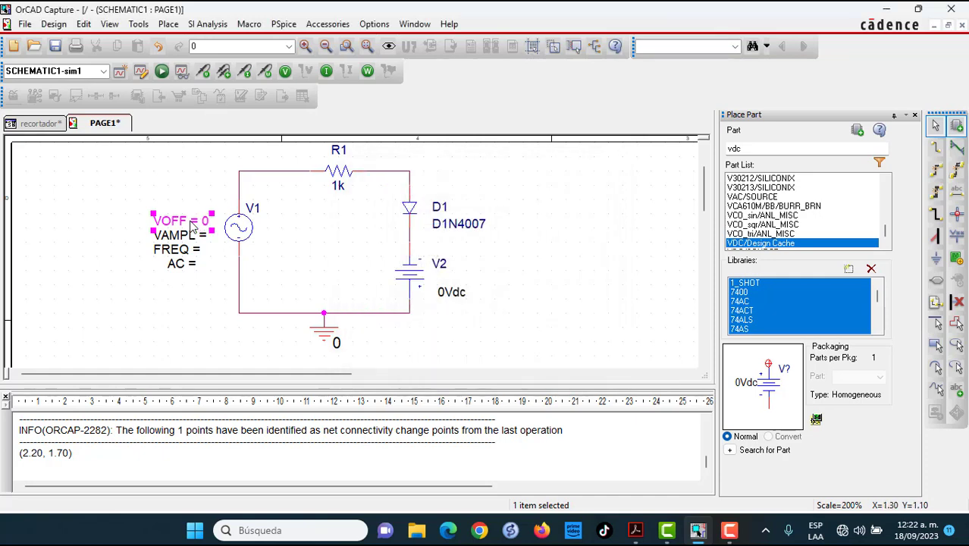
Set the sine source's amplitude VAMPL to 10 and its frequency FREQ to 60
double_click(183, 237)
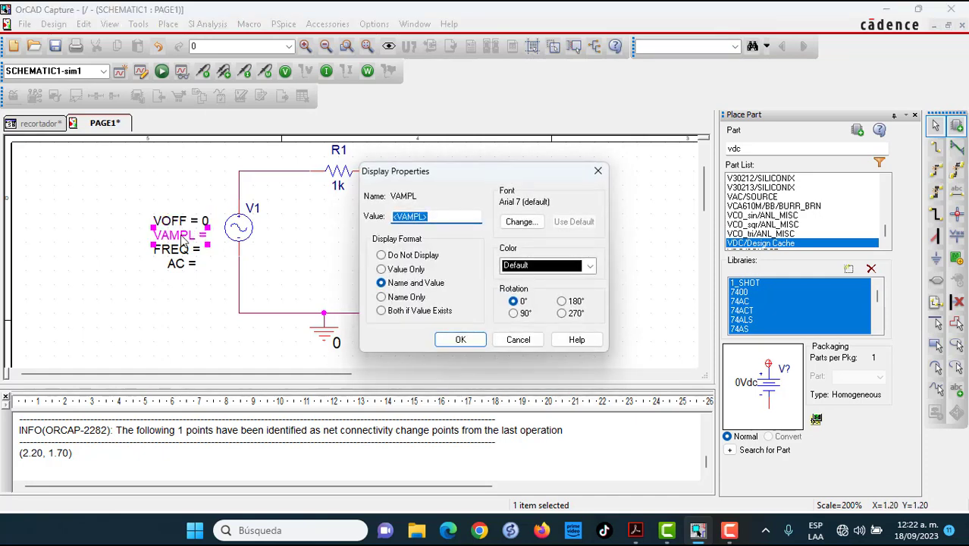
type("10")
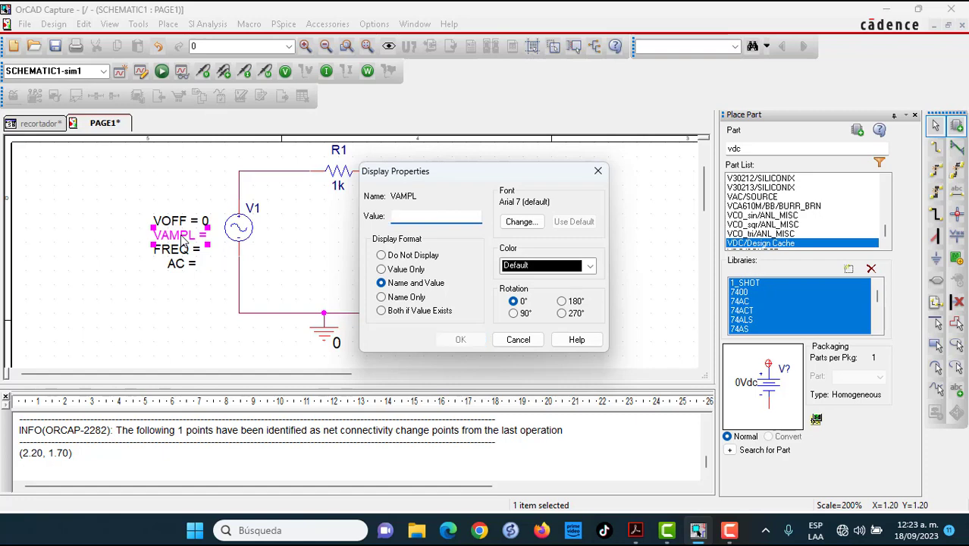
key("Return")
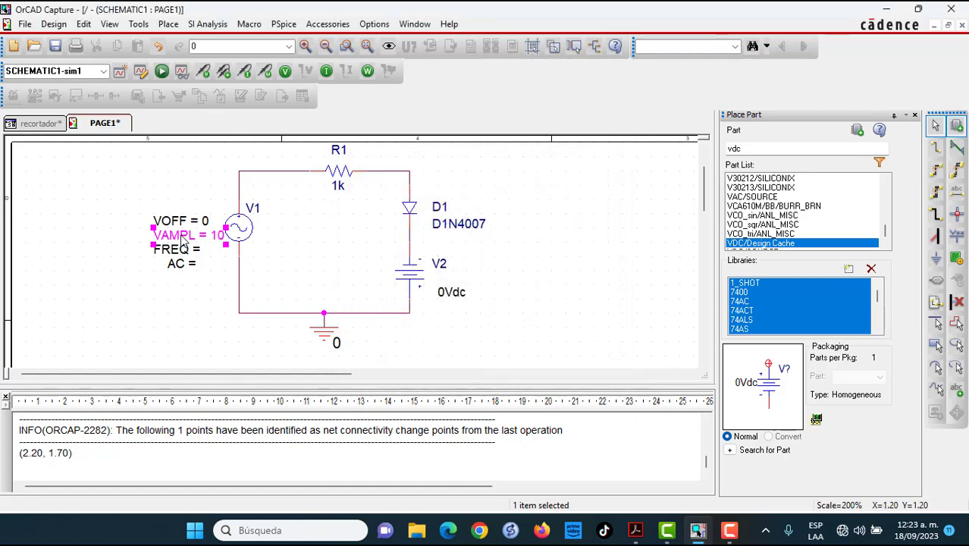
double_click(181, 256)
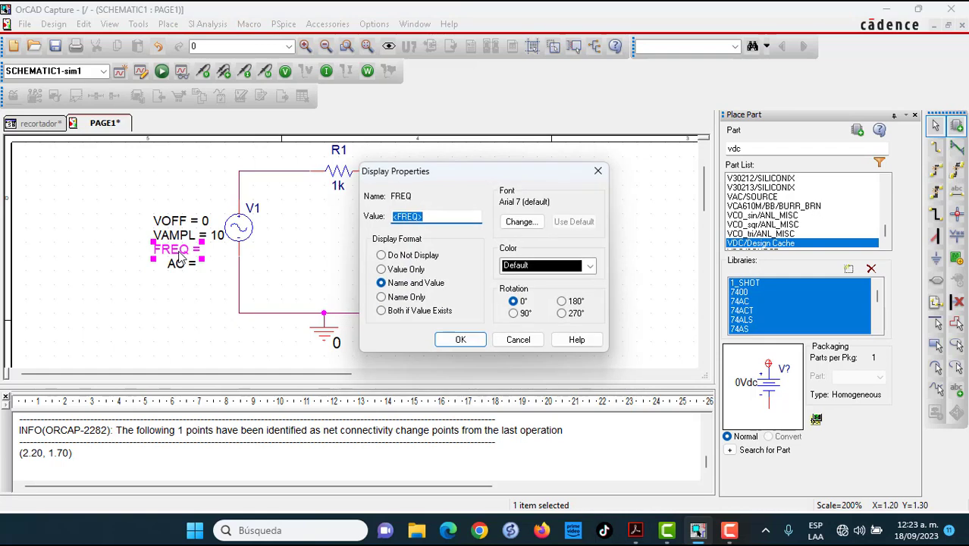
key("BackSpace")
type("60")
key("Return")
Set the sine source's AC value to 0
left_click(180, 271)
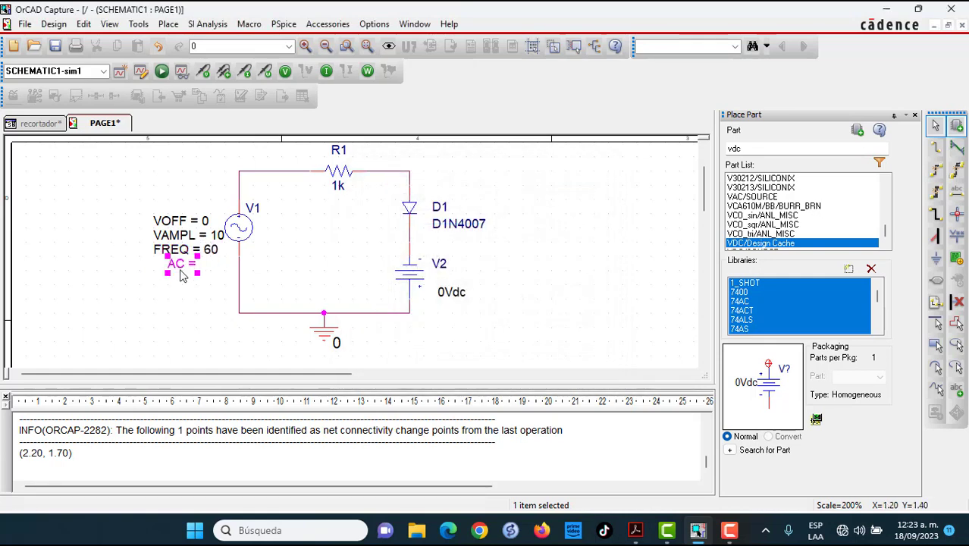
double_click(181, 273)
key("BackSpace")
type("0")
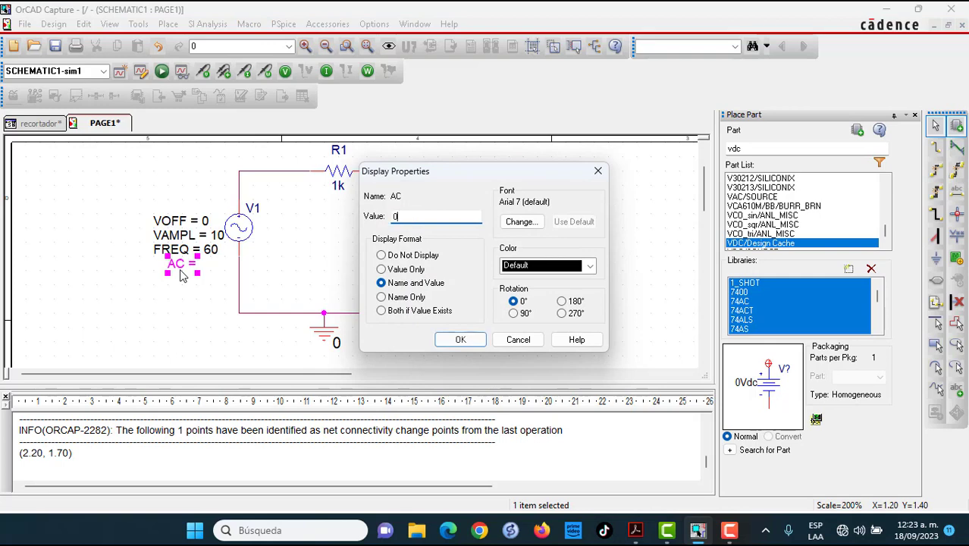
left_click(453, 339)
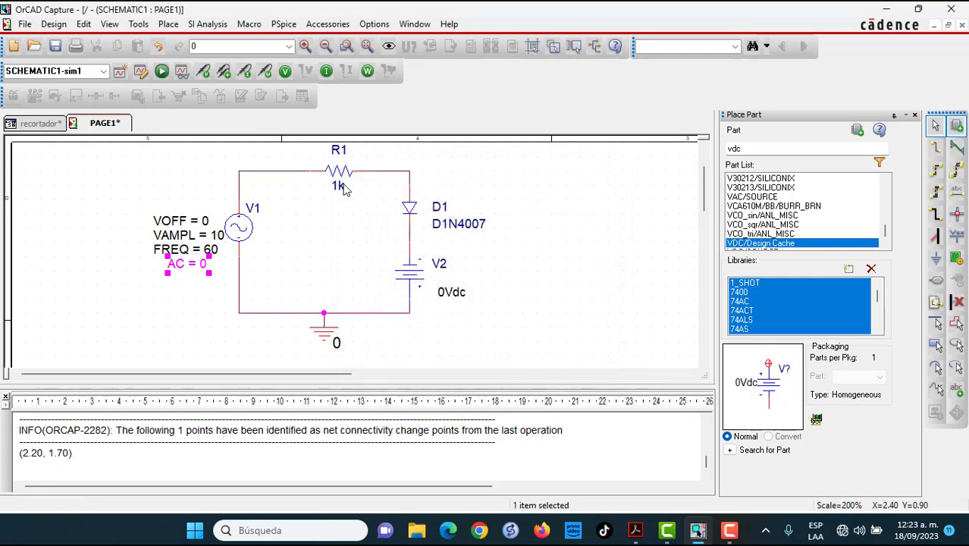
Set the value of resistor R1 to 10k
left_click(342, 188)
double_click(343, 189)
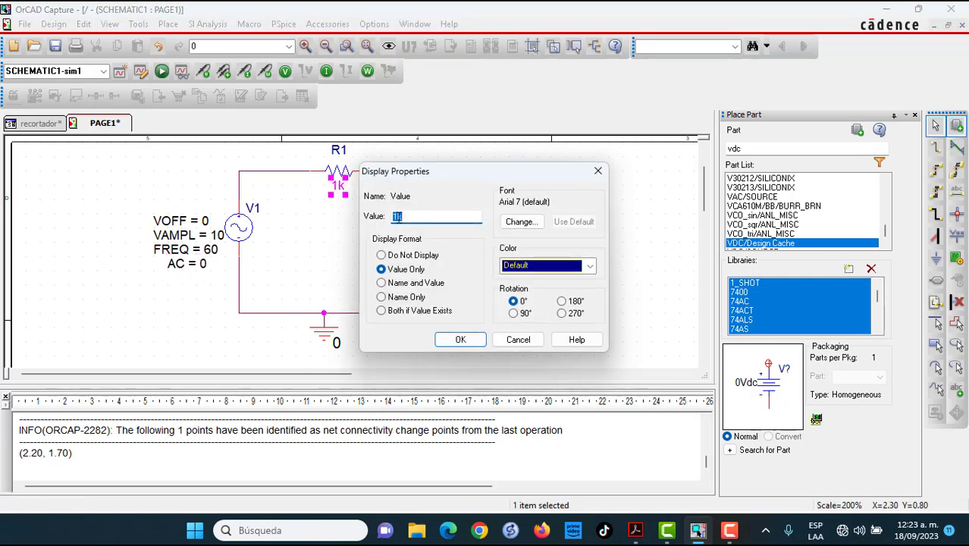
left_click(397, 217)
left_click(460, 339)
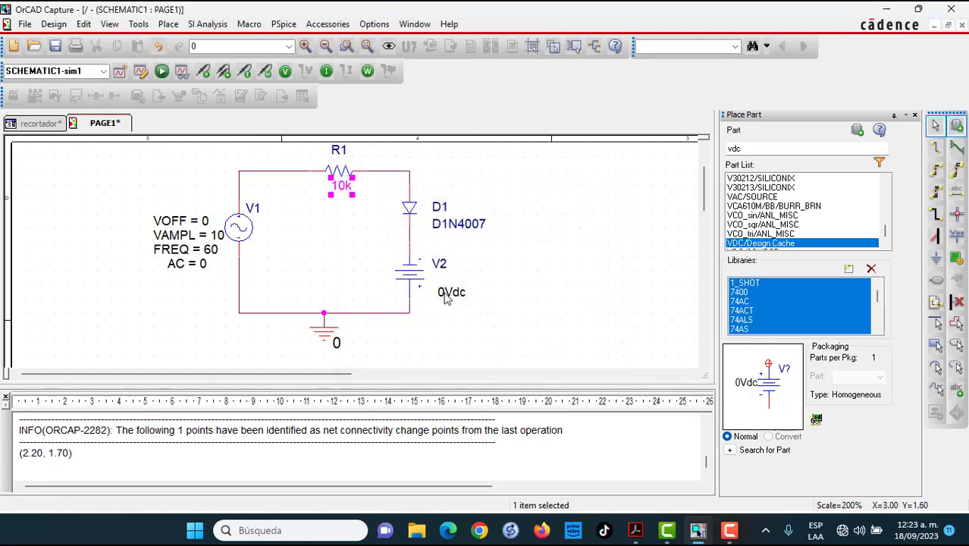
Set the DC source V2's voltage to 3Vdc
double_click(449, 294)
left_click(396, 217)
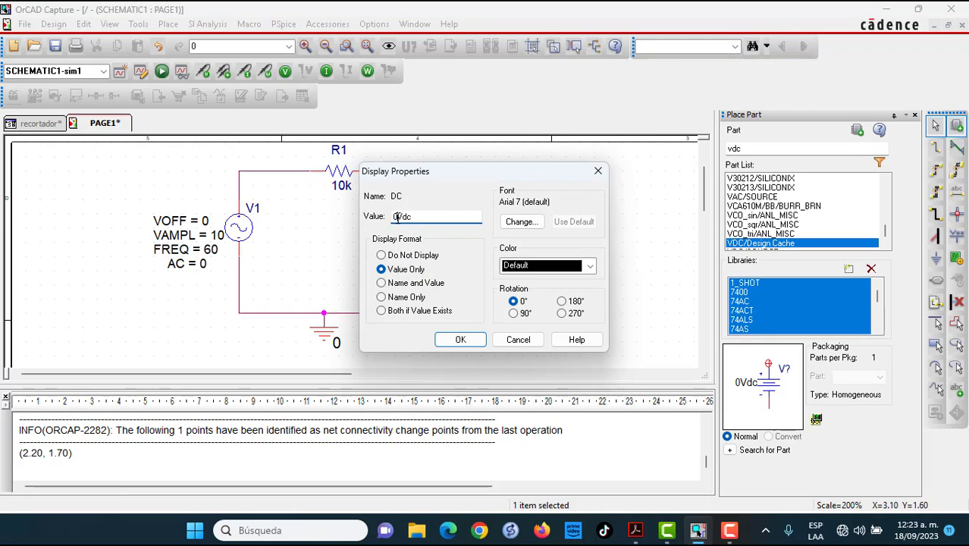
type("3")
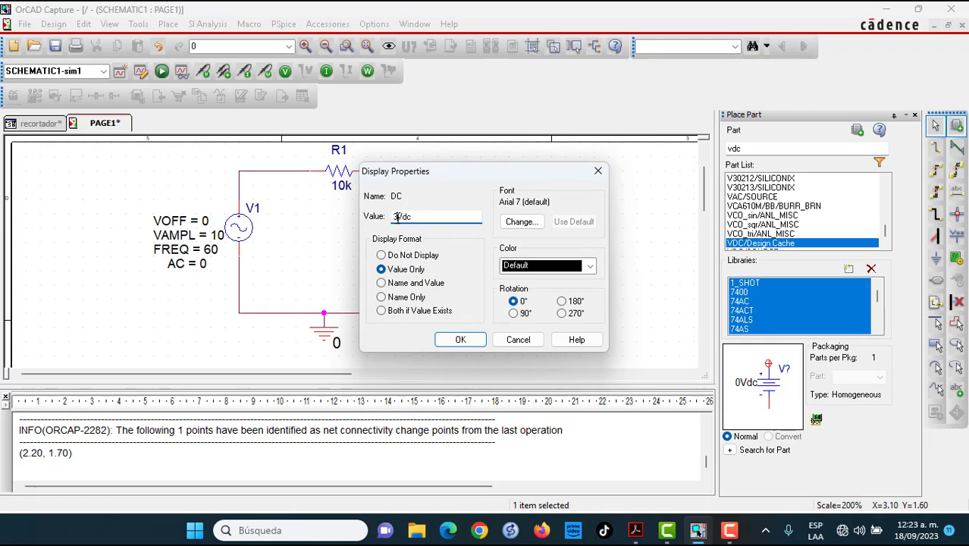
left_click(460, 340)
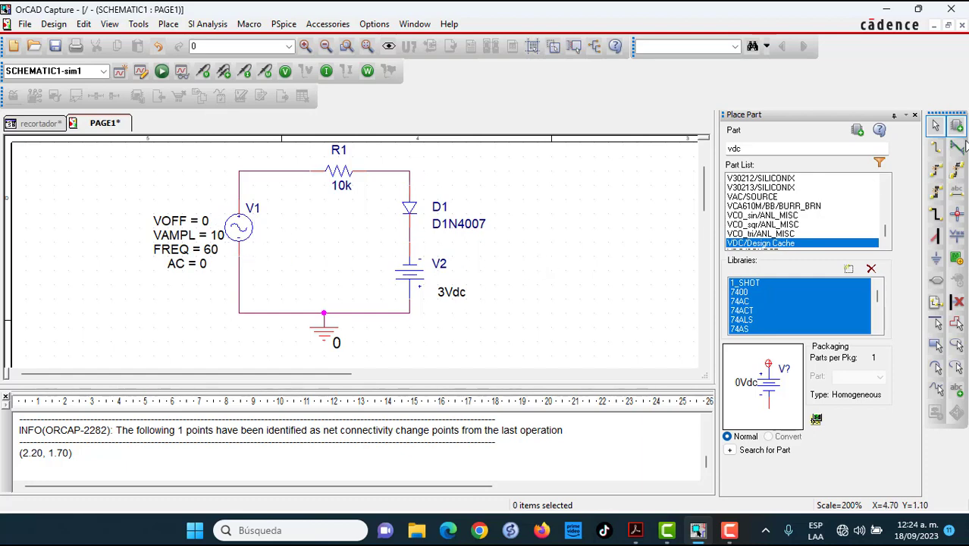
Place a net alias Vin on the wire between the sine source and resistor R1
left_click(956, 191)
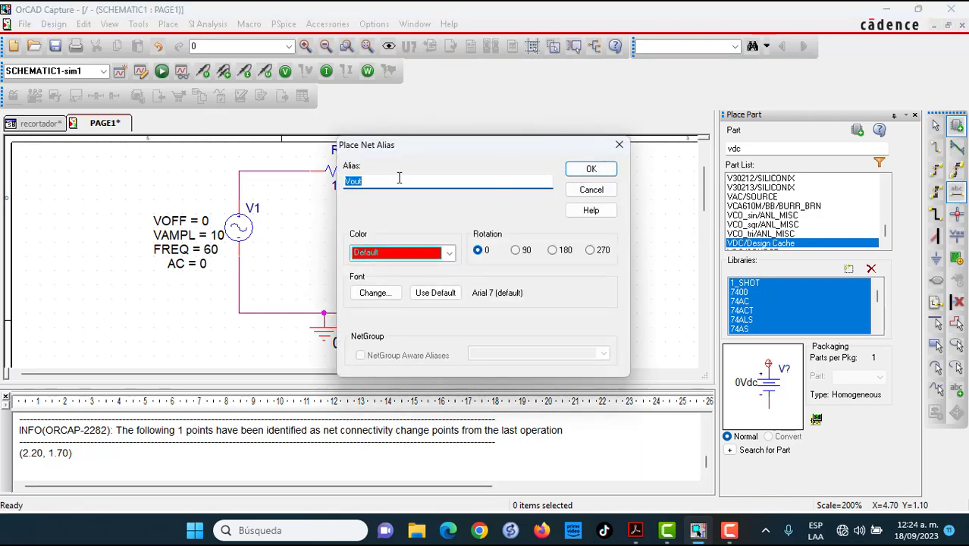
key("BackSpace")
type("Vin")
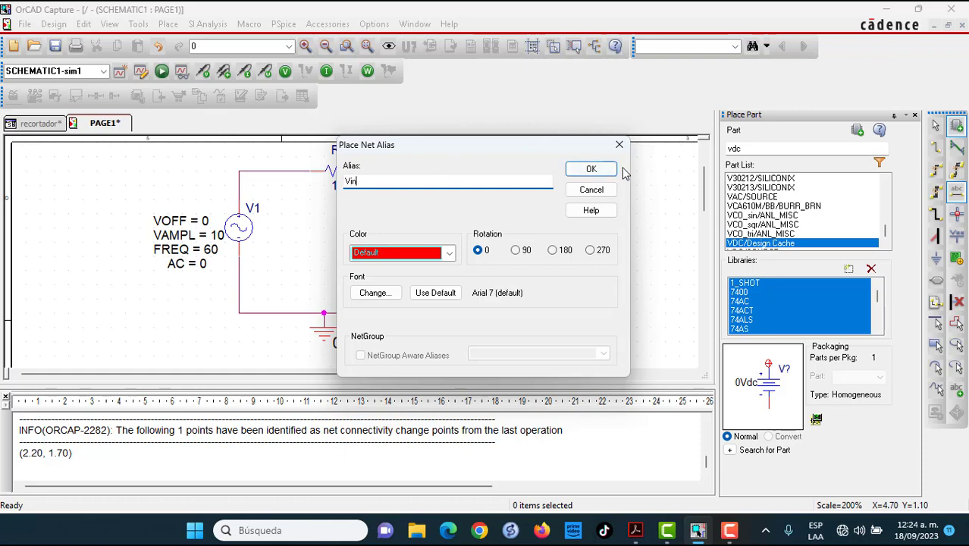
left_click(596, 170)
left_click(265, 171)
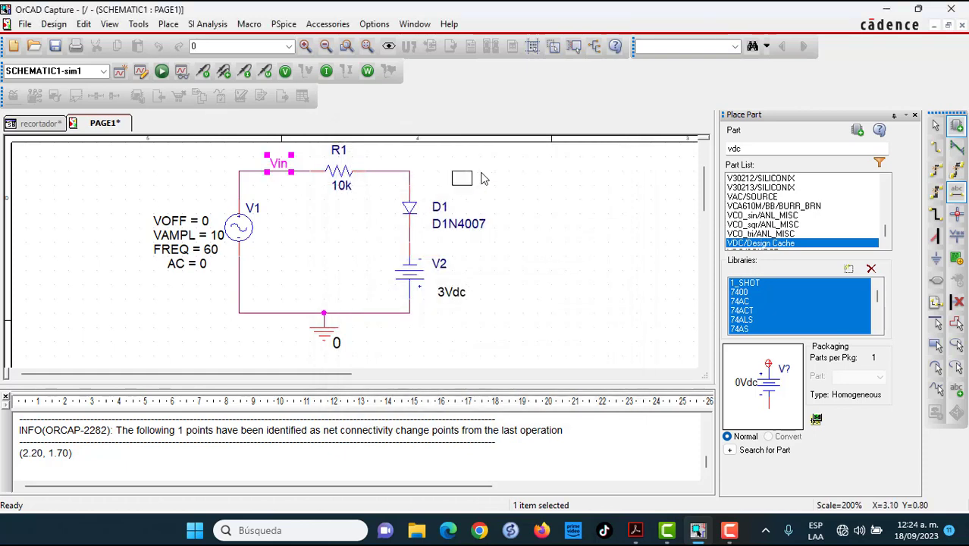
Place another net alias on the wire between R1 and the diode and rename it Vout
left_click(379, 172)
key("Escape")
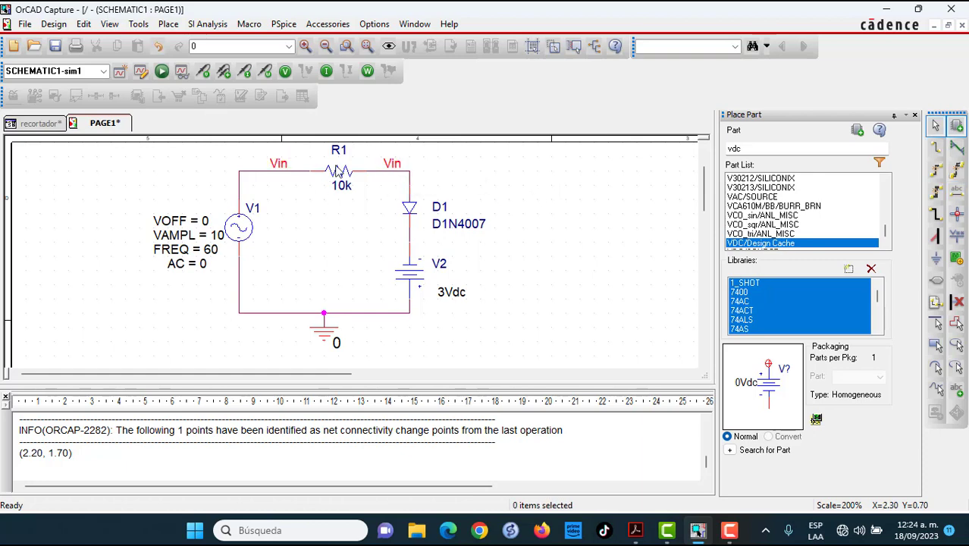
double_click(392, 163)
left_click(391, 180)
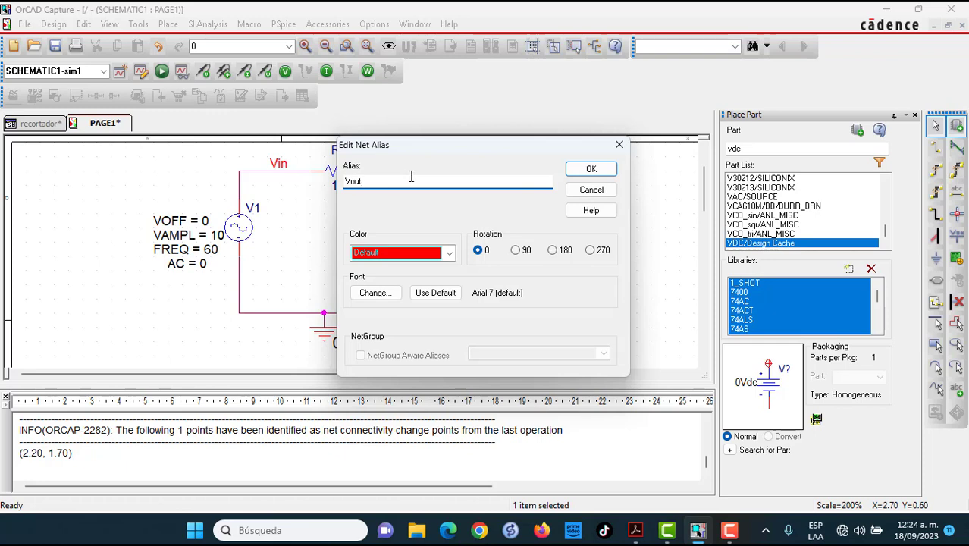
left_click(581, 168)
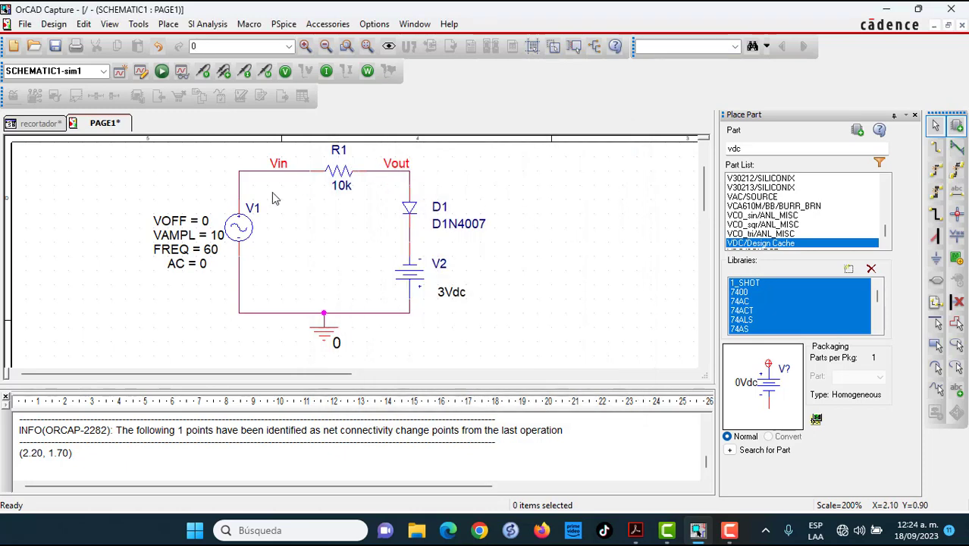
Create a simulation profile sim2 with a transient run time of 0.05s and a maximum step size of 0.000001 seconds
left_click(119, 70)
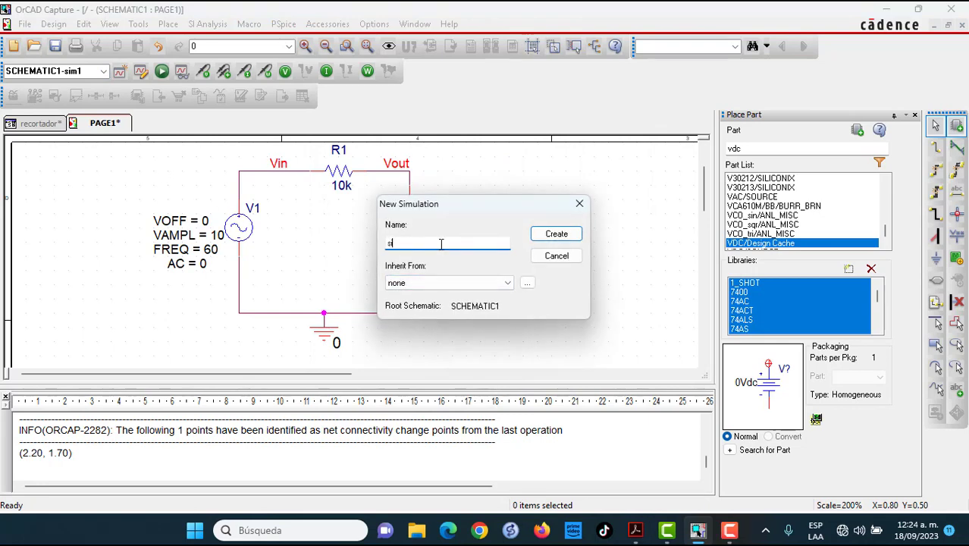
key("Return")
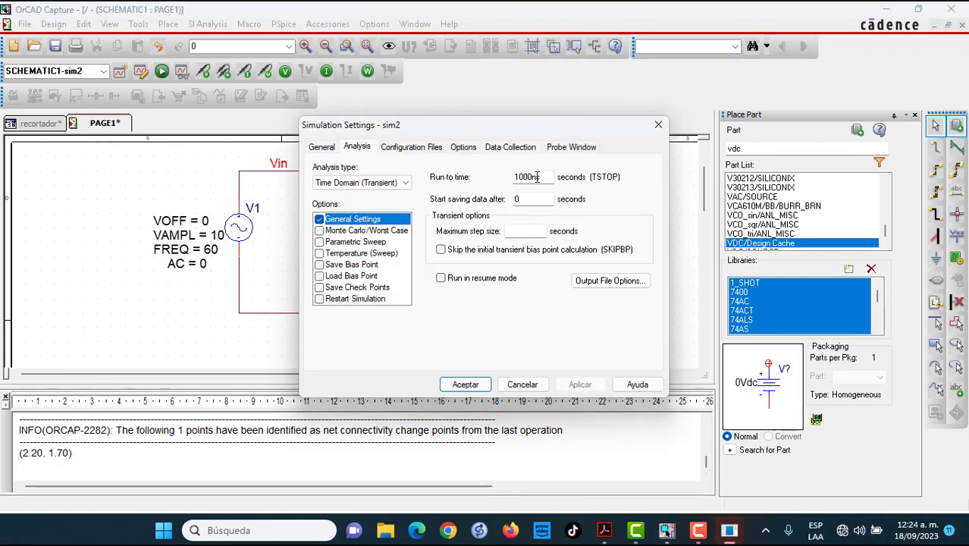
key("BackSpace")
key("BackSpace")
key("BackSpace")
key("BackSpace")
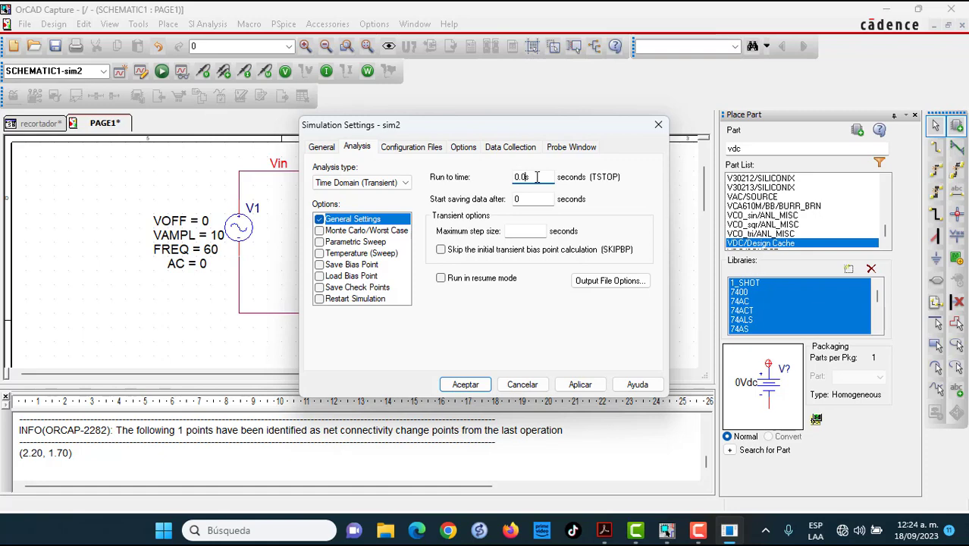
left_click(531, 233)
type("0.000001")
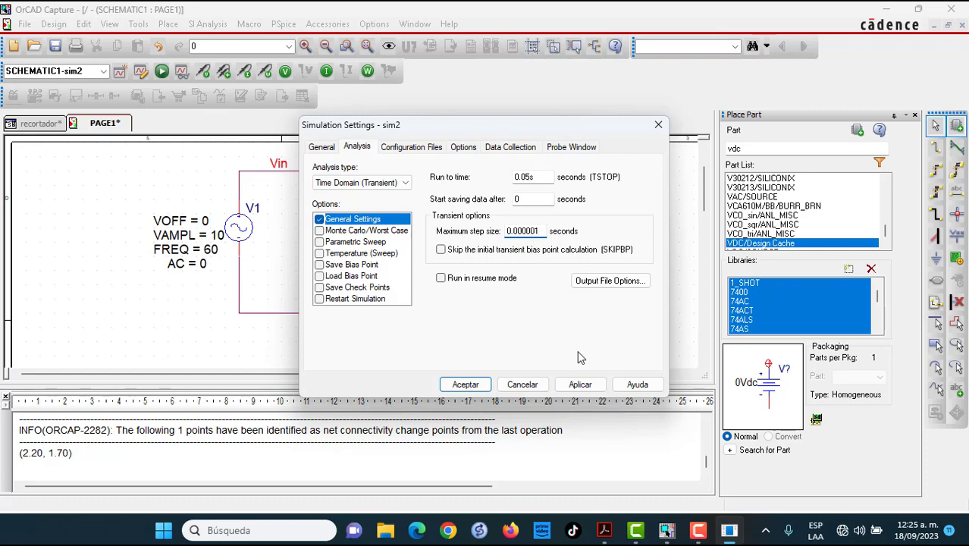
left_click(580, 384)
left_click(465, 385)
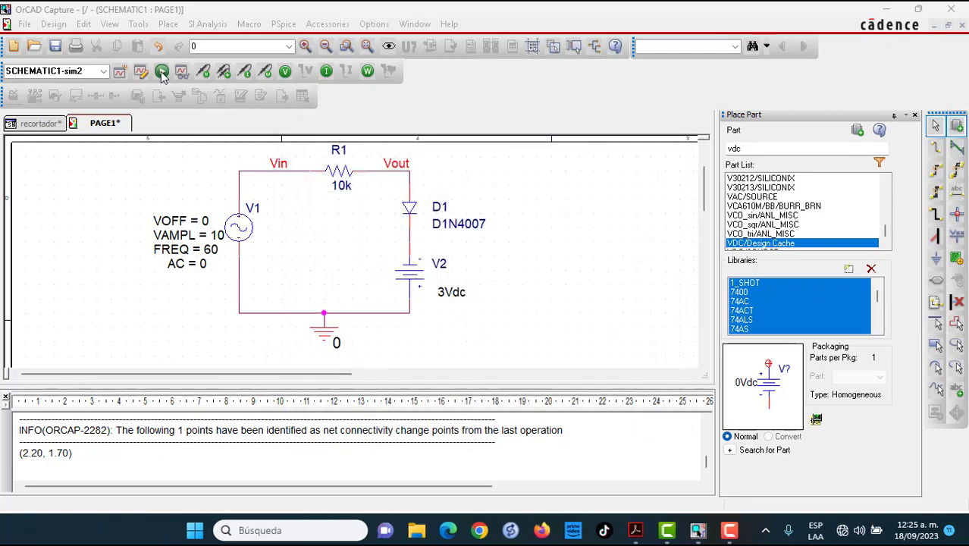
Save the schematic page and the recortador project
left_click(57, 48)
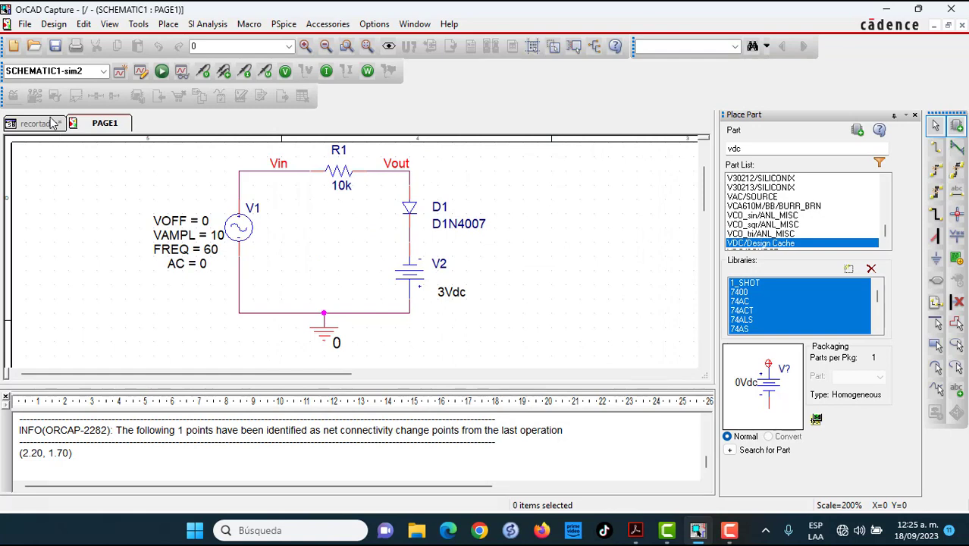
left_click(50, 122)
left_click(56, 46)
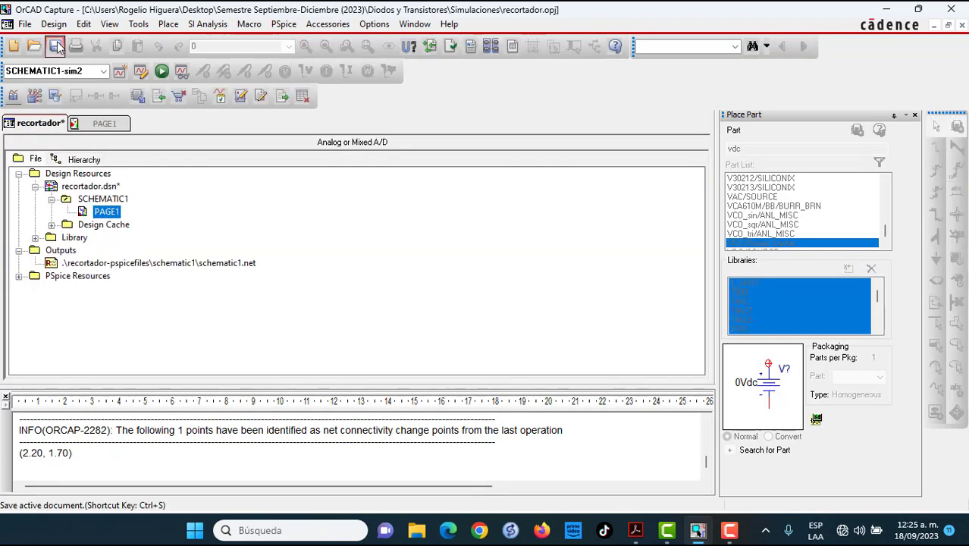
Run the sim2 simulation from the schematic page and switch to the PSpice A/D results window
left_click(104, 123)
left_click(162, 70)
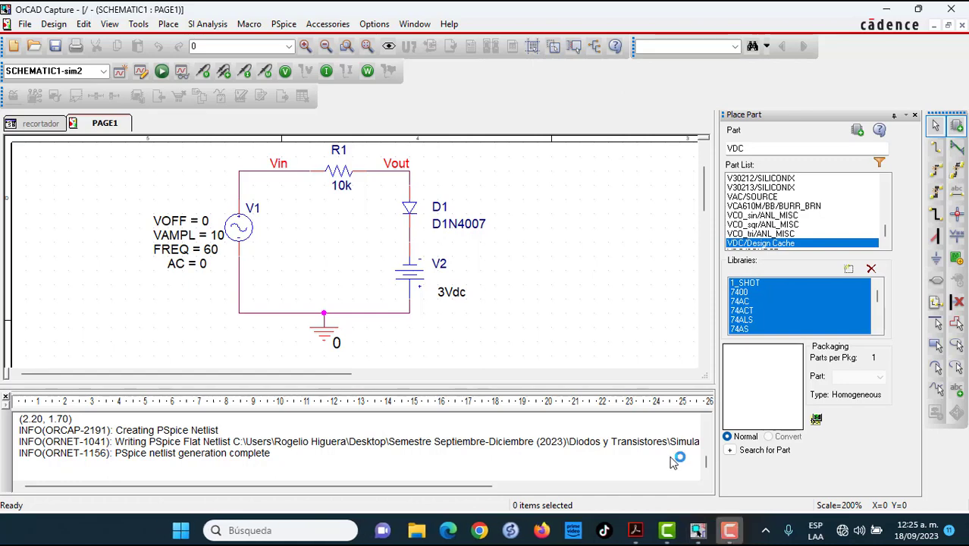
left_click(728, 530)
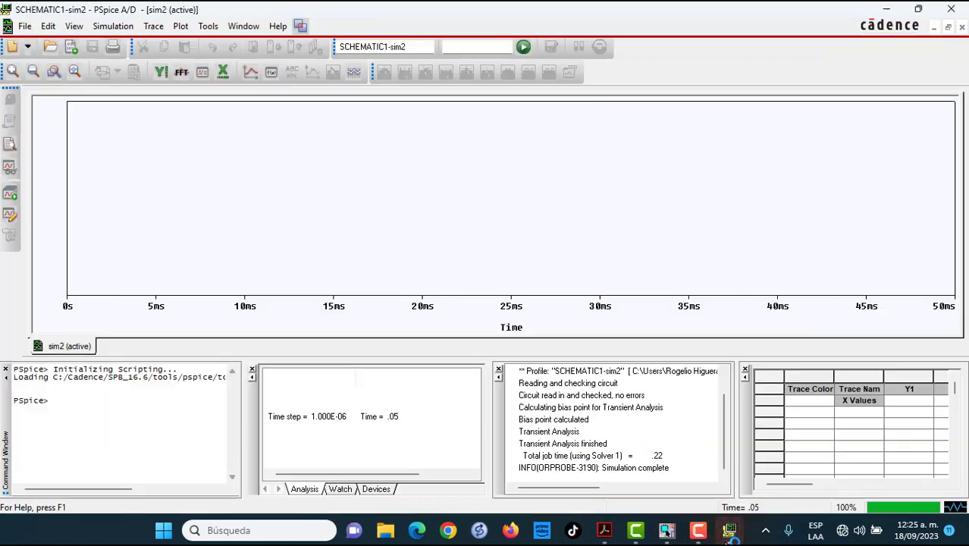
Plot the V(Vin) and V(Vout) traces, with currents, power and alias names filtered out of the variable list
left_click(250, 72)
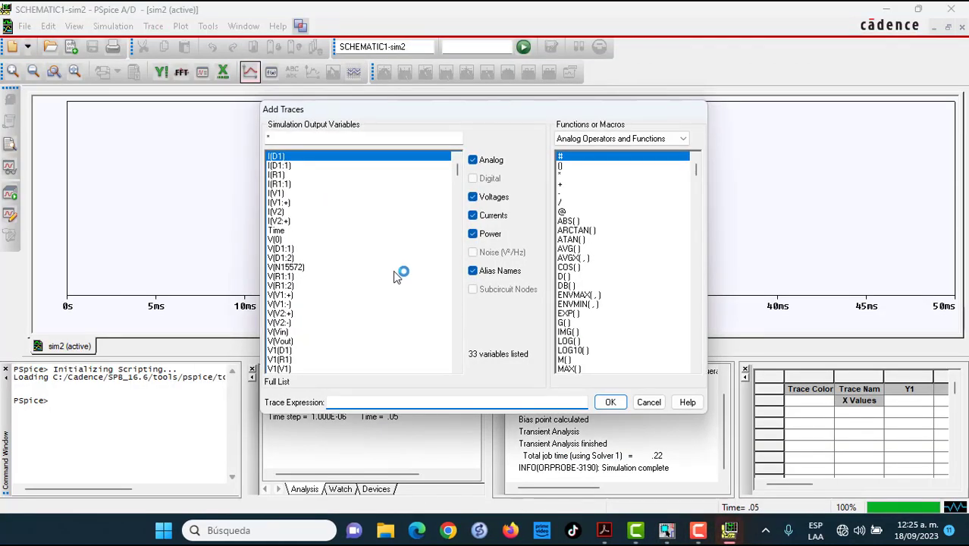
left_click(473, 270)
left_click(472, 233)
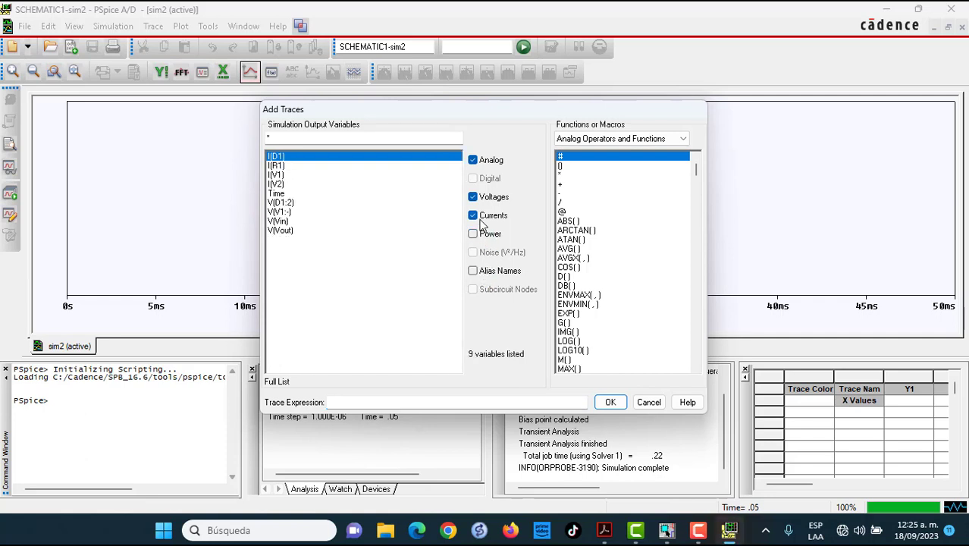
left_click(472, 216)
left_click(290, 185)
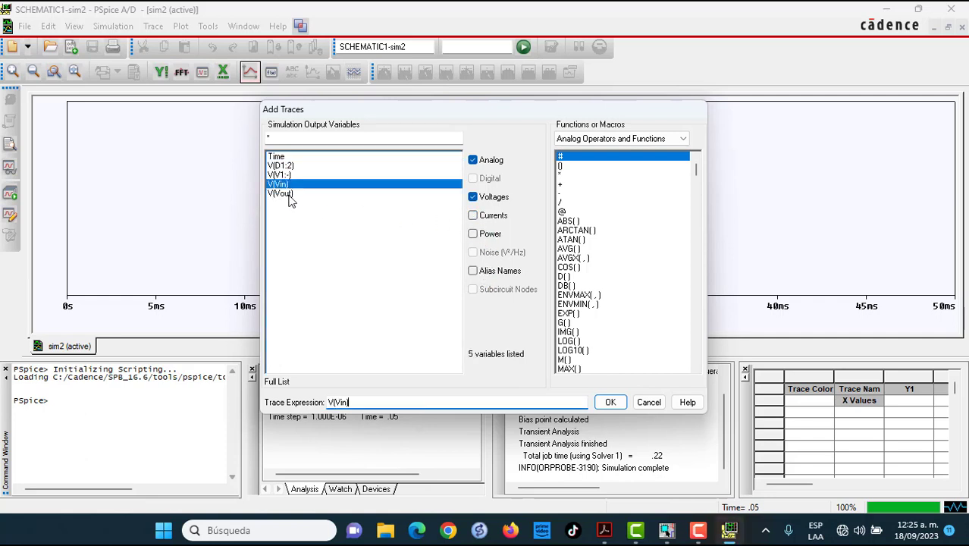
left_click(280, 195)
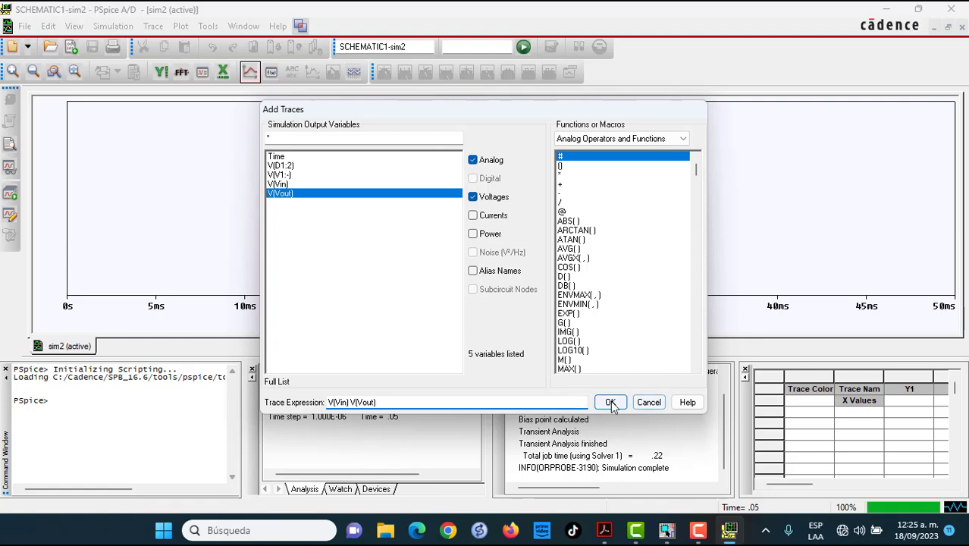
left_click(610, 402)
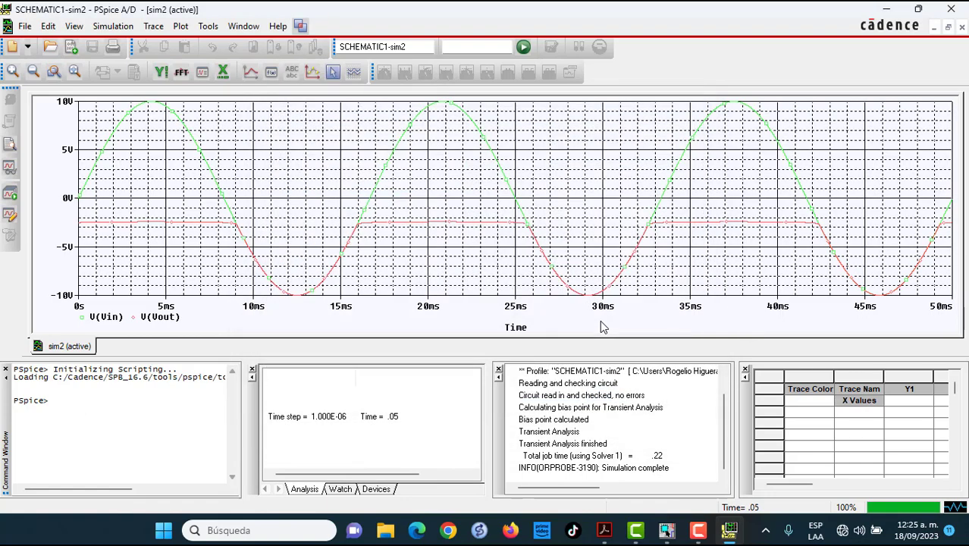
Format the V(Vin) trace with a blue-violet color and a thicker line width
right_click(208, 167)
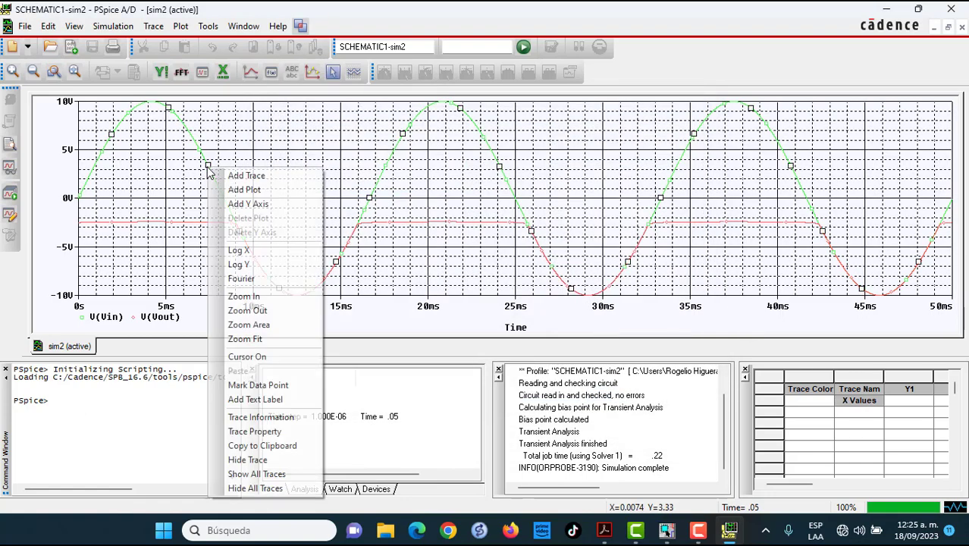
left_click(292, 430)
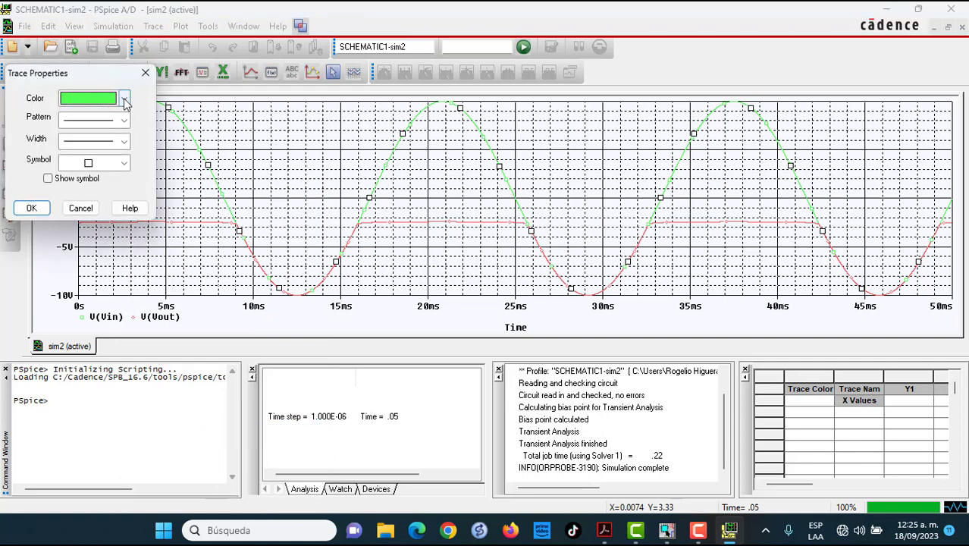
left_click(124, 98)
left_click(106, 148)
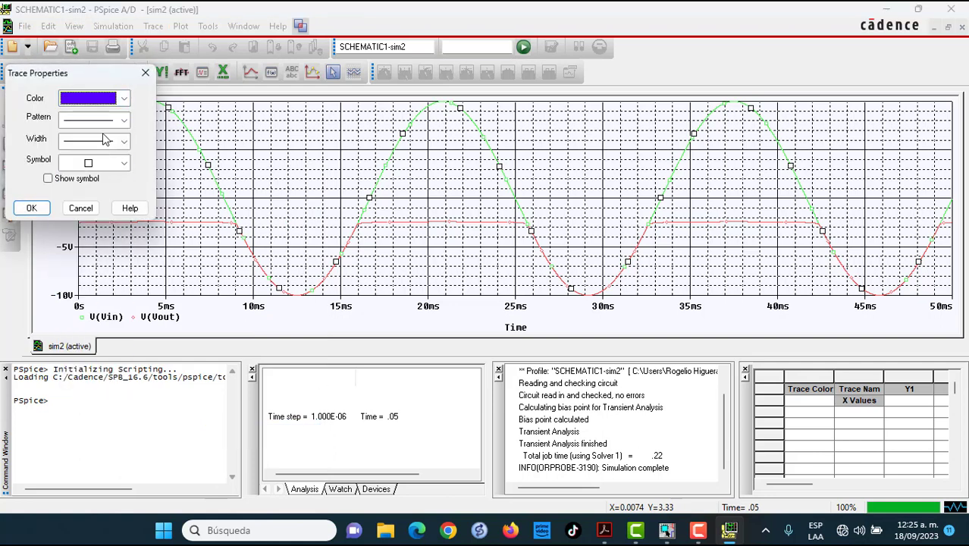
left_click(102, 141)
left_click(84, 179)
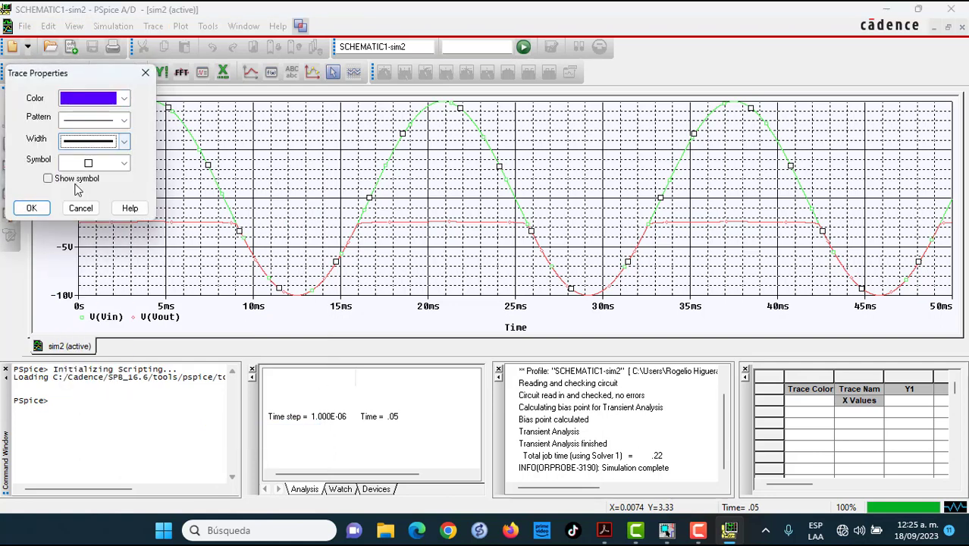
left_click(31, 207)
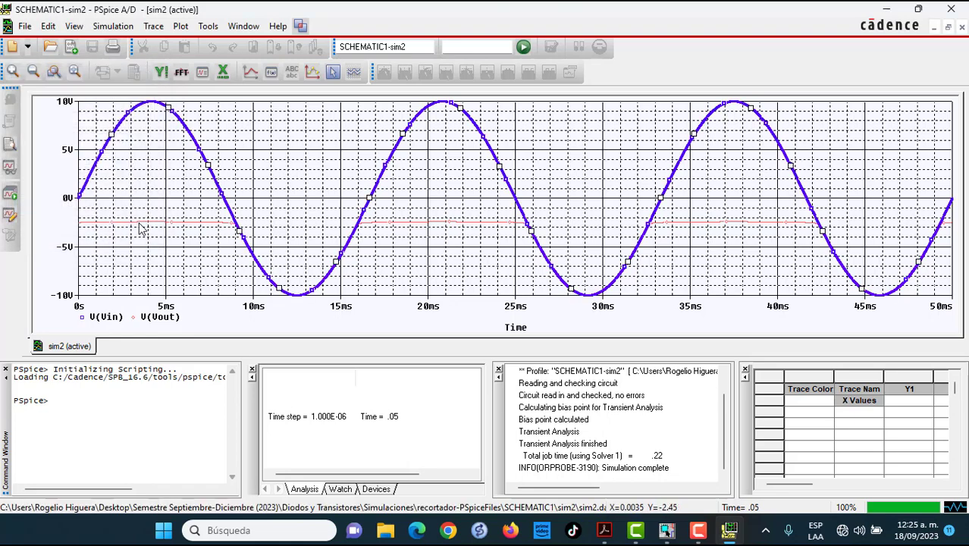
Give the V(Vout) trace a thicker line width, keeping its red color
right_click(137, 226)
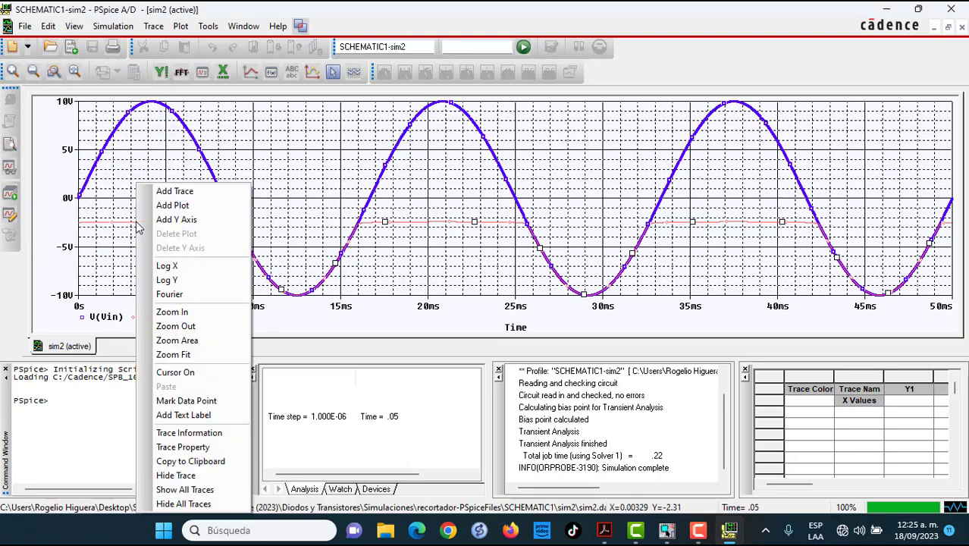
left_click(186, 448)
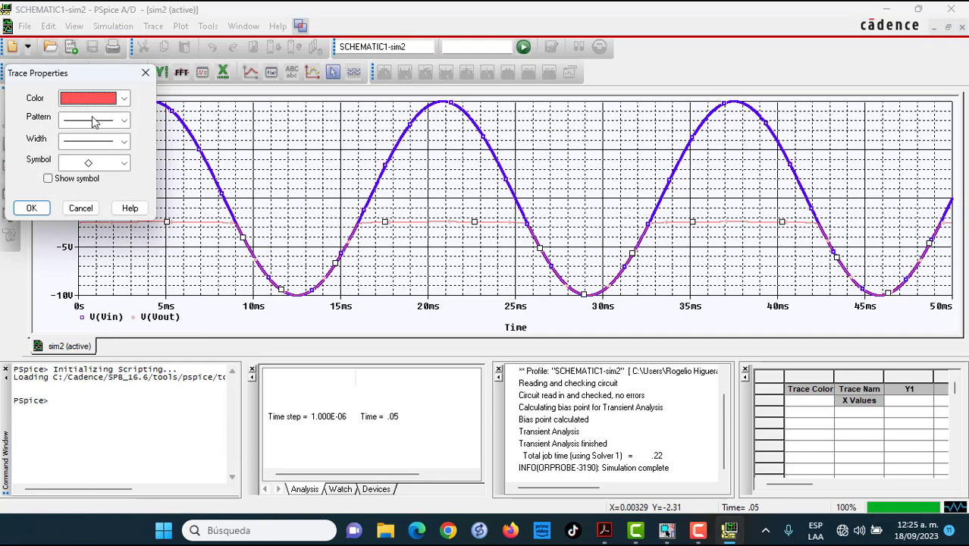
left_click(94, 142)
left_click(91, 183)
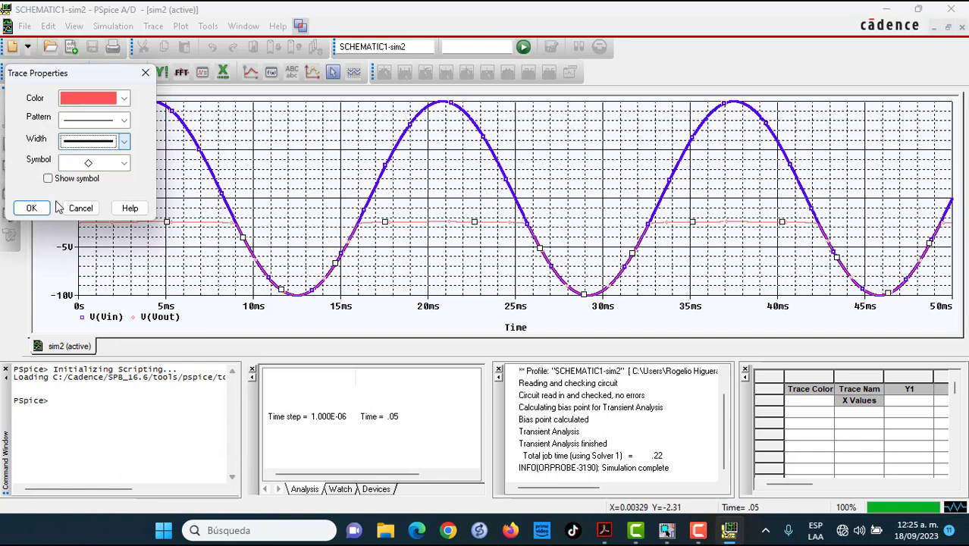
left_click(31, 207)
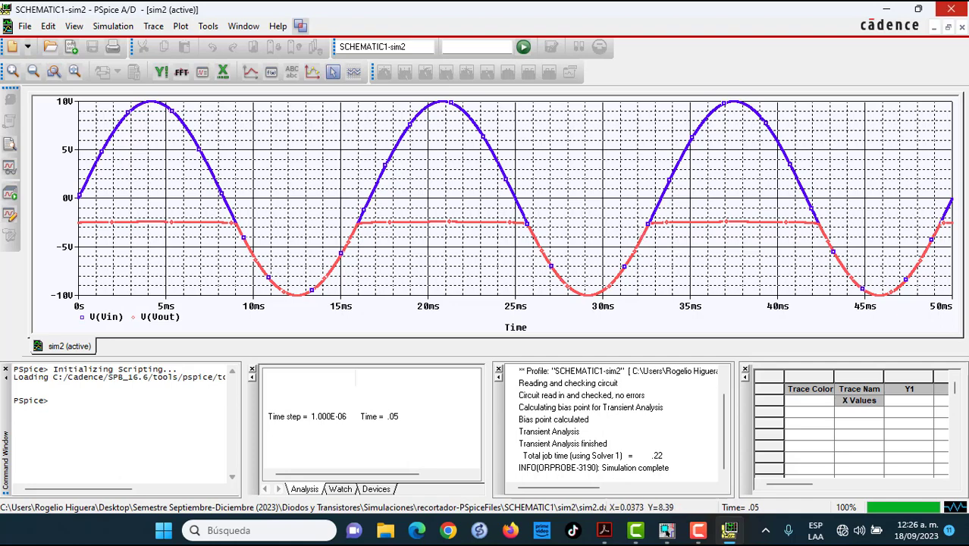
Close the simulation results window and delete the wires joining V2 to diode D1 and to the ground line
left_click(951, 9)
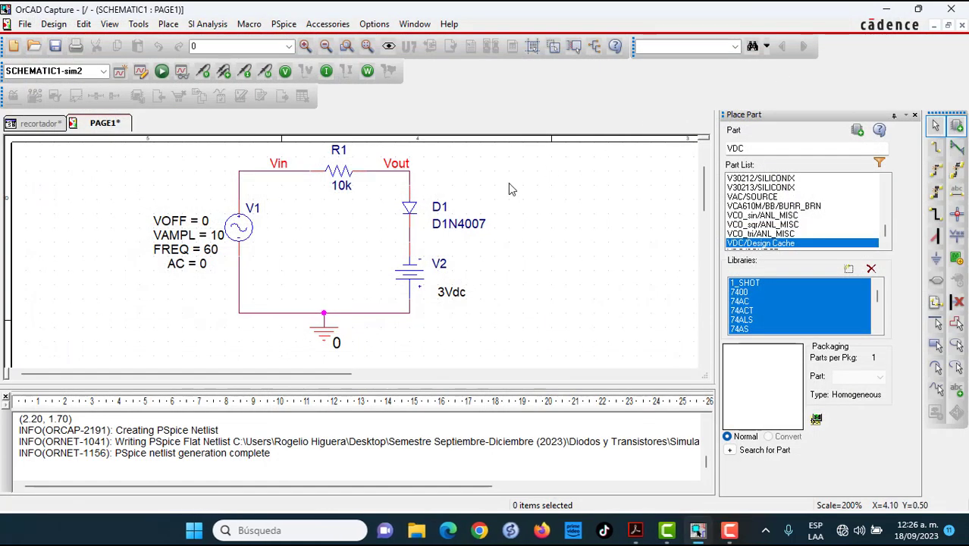
left_click(409, 241)
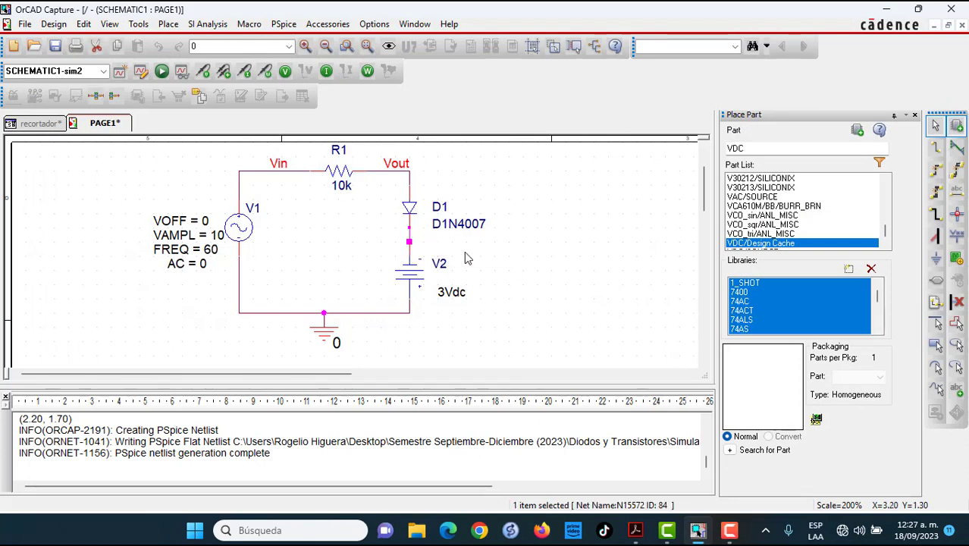
key("Delete")
left_click(410, 302)
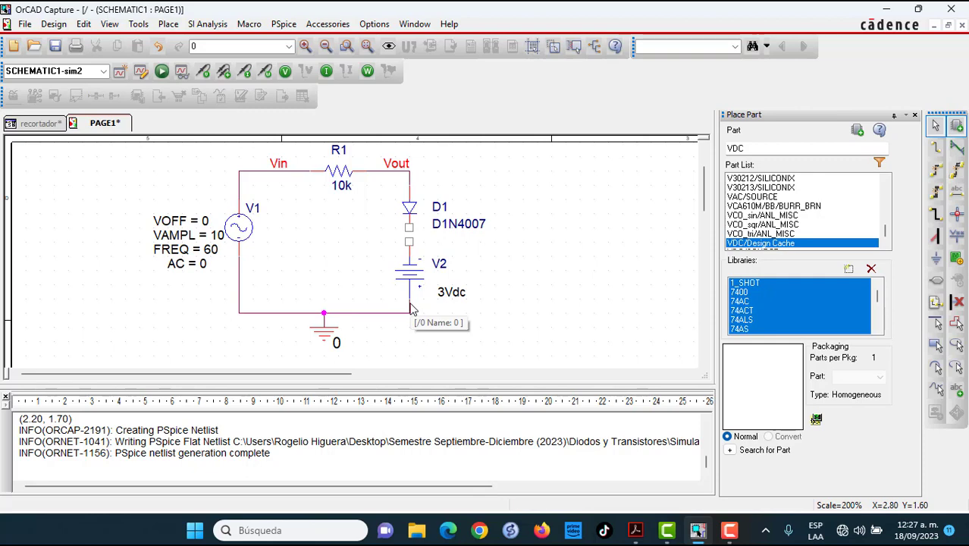
key("Delete")
Mirror the V2 source horizontally and vertically, and move it down so its negative terminal meets the ground wire
right_click(412, 284)
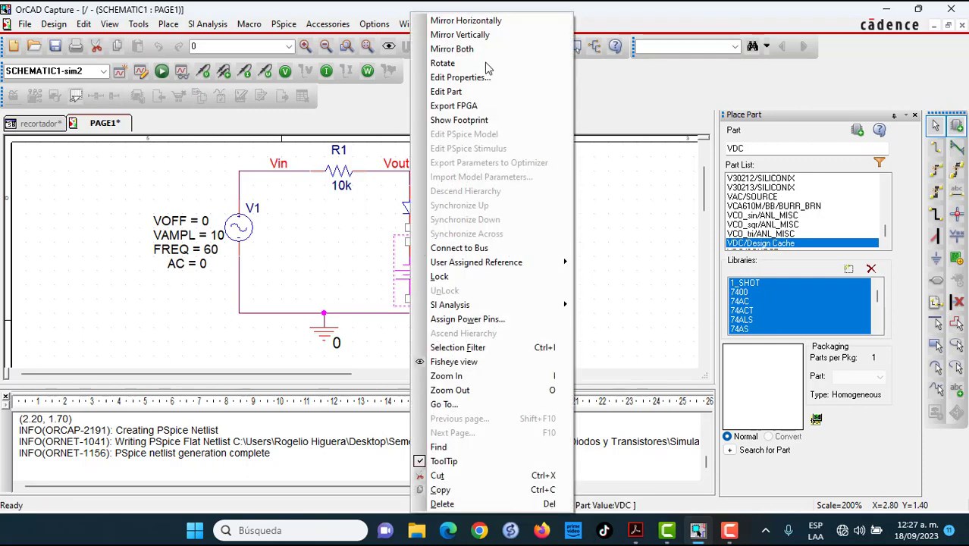
left_click(489, 20)
left_click(450, 303)
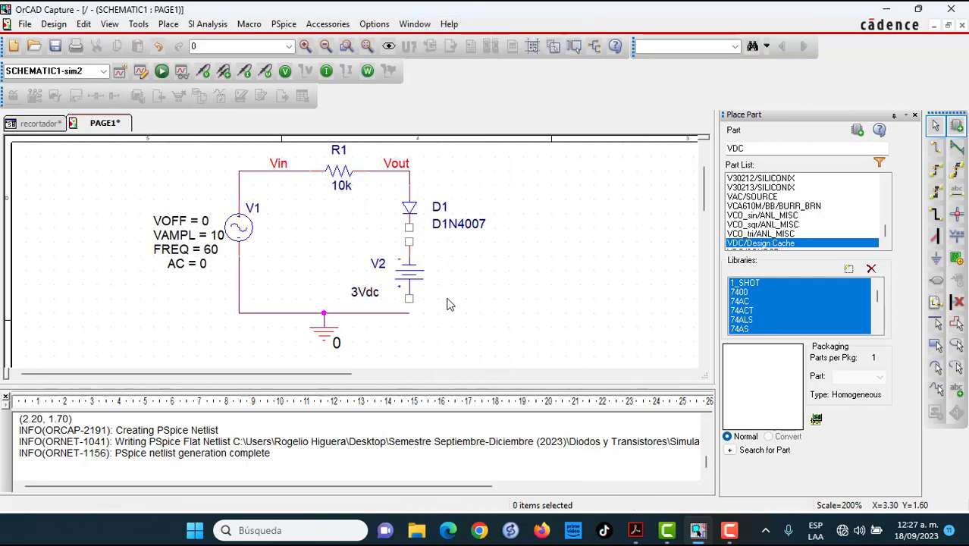
right_click(412, 280)
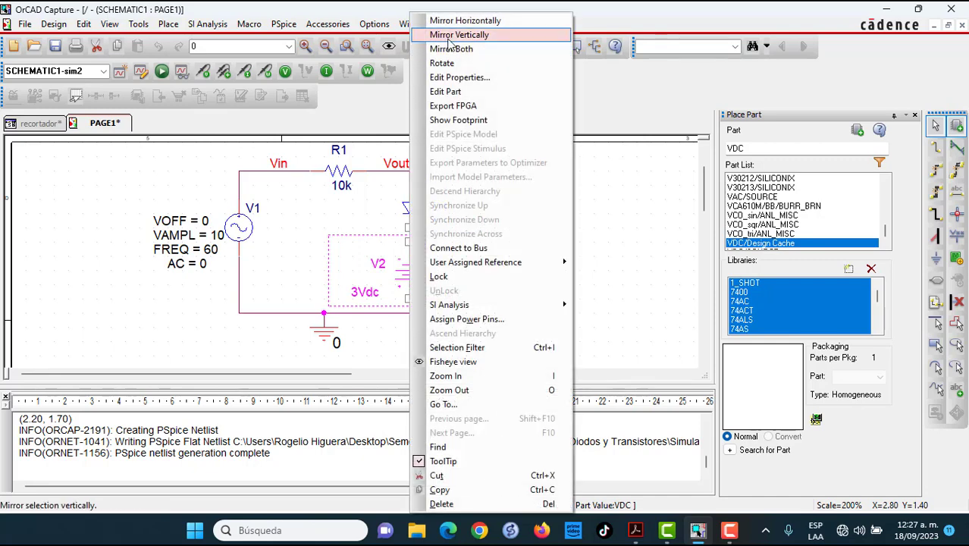
left_click(451, 33)
left_click(475, 277)
left_click_drag(409, 286, 410, 297)
left_click(470, 282)
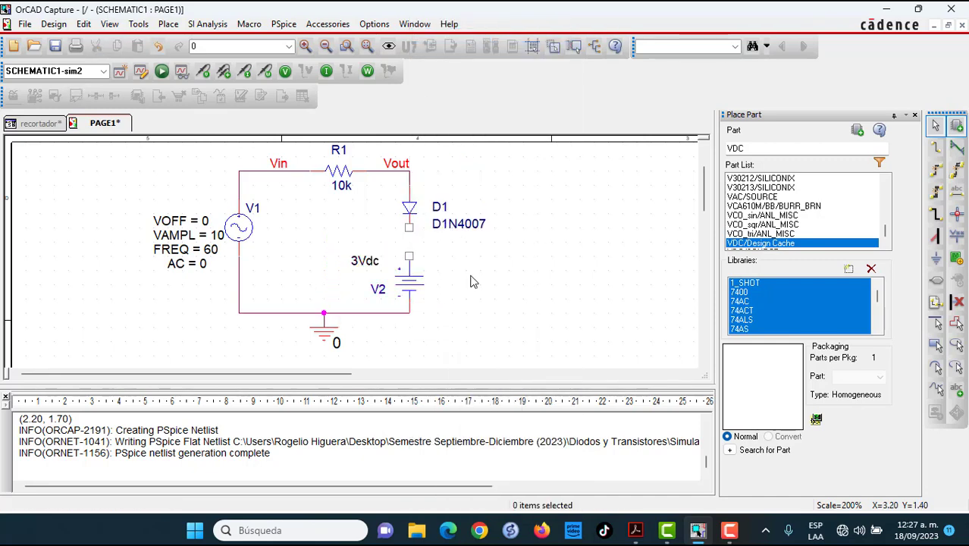
Wire the positive terminal of V2 to the free lower end of diode D1
key("w")
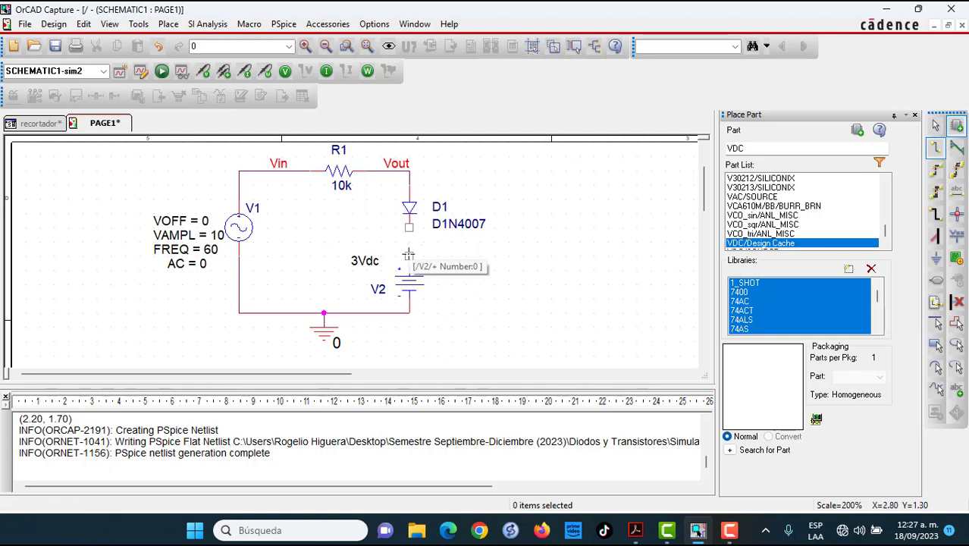
left_click(409, 256)
left_click(409, 226)
key("Escape")
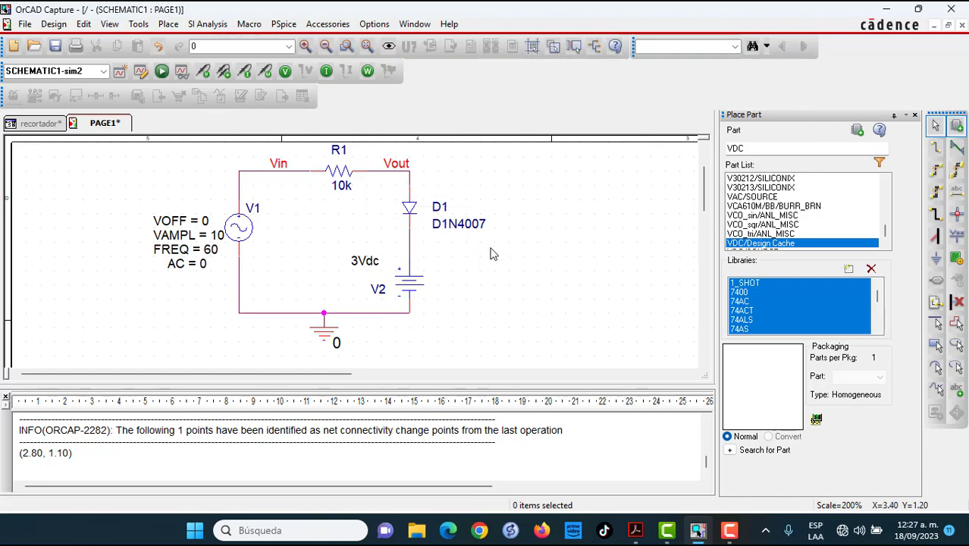
Run the sim2 simulation for the reversed V2 source and switch to the PSpice A/D results window
left_click(161, 71)
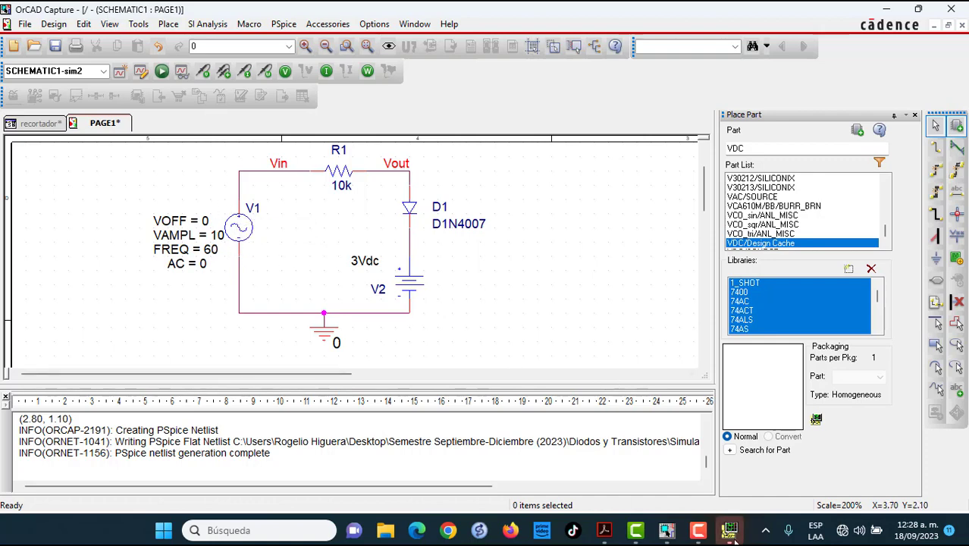
mouse_move(729, 529)
left_click(728, 402)
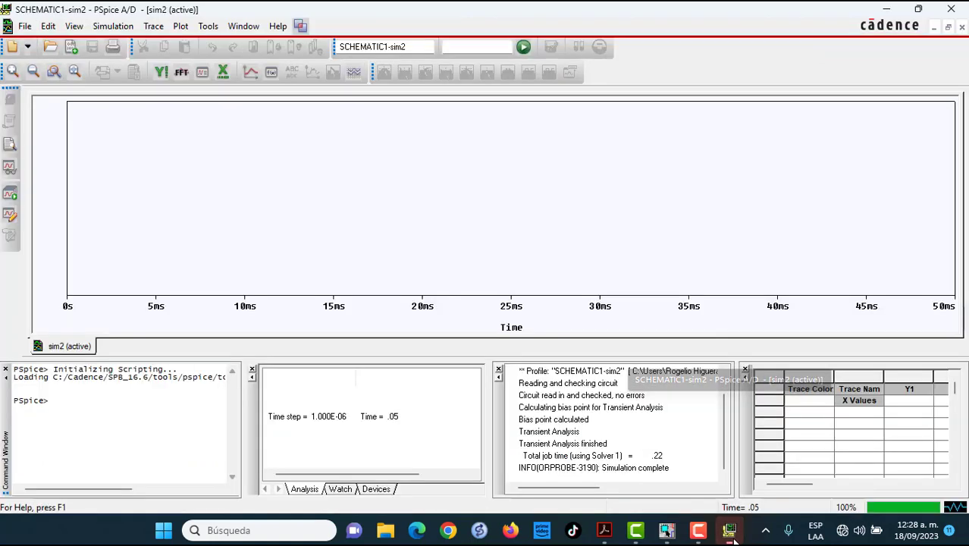
Plot the V(Vin) and V(Vout) traces, filtering alias names, power and currents out of the variable list
left_click(249, 71)
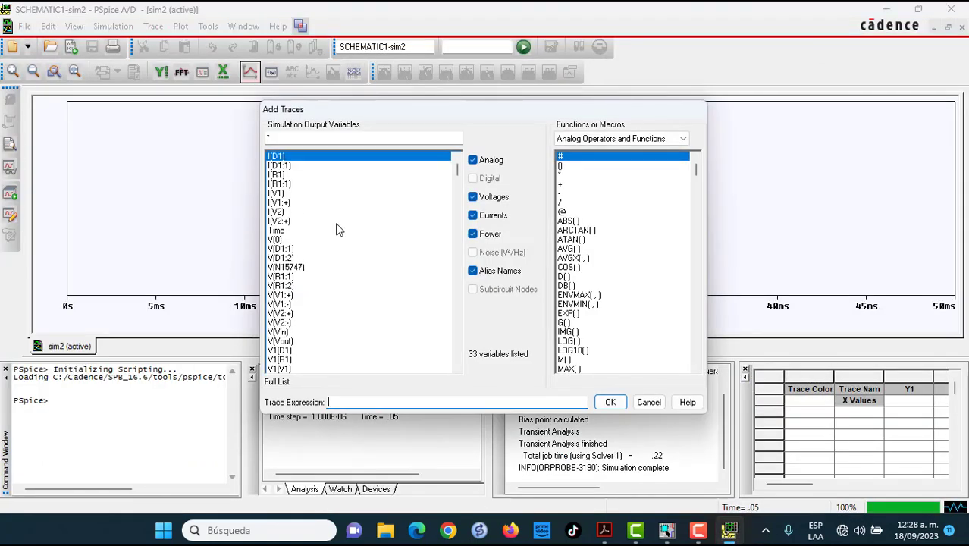
left_click(472, 271)
left_click(473, 233)
left_click(472, 215)
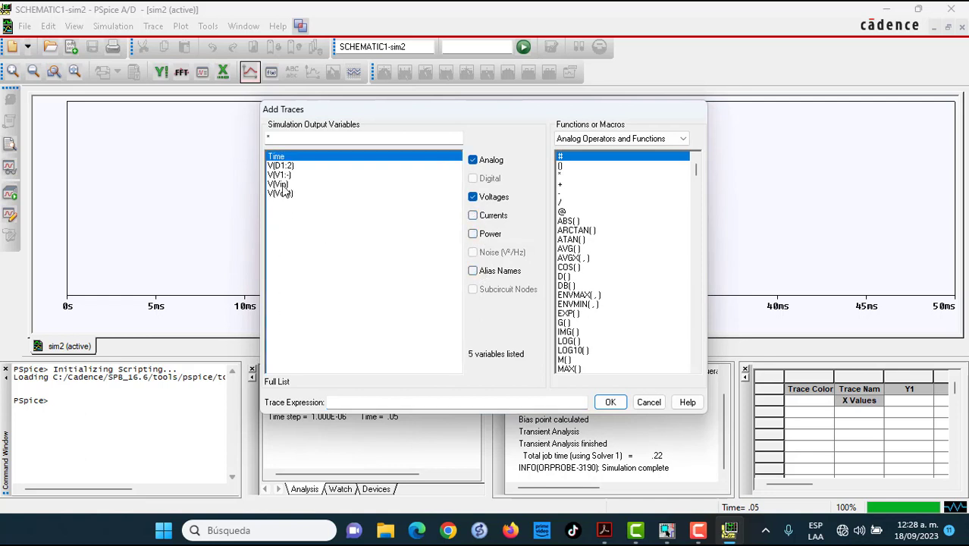
left_click(278, 184)
left_click(279, 193)
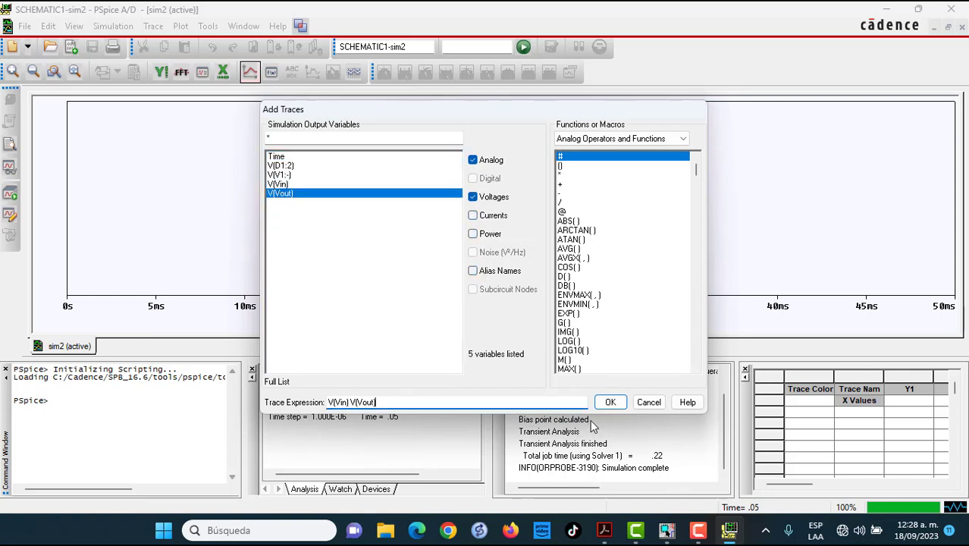
left_click(611, 401)
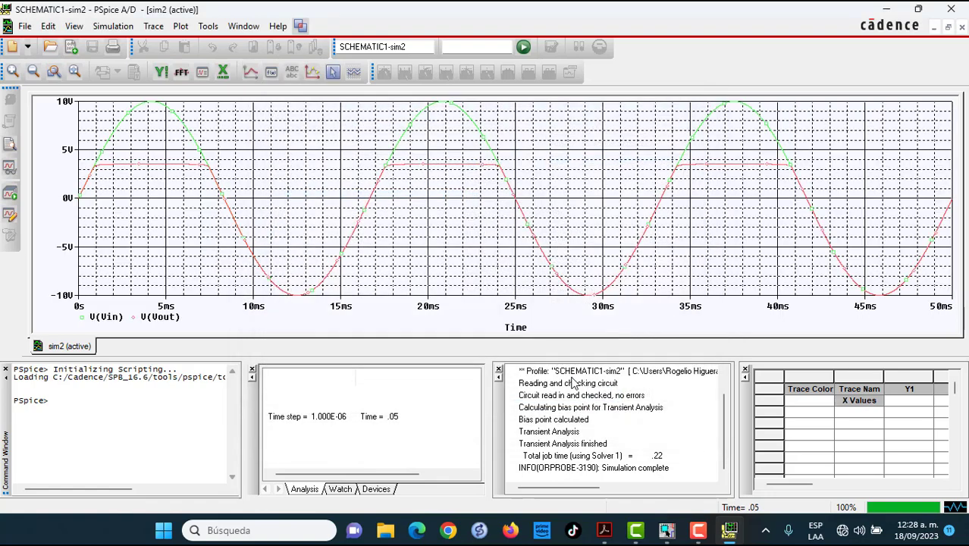
Set a thicker line width for the red V(Vout) trace
right_click(127, 167)
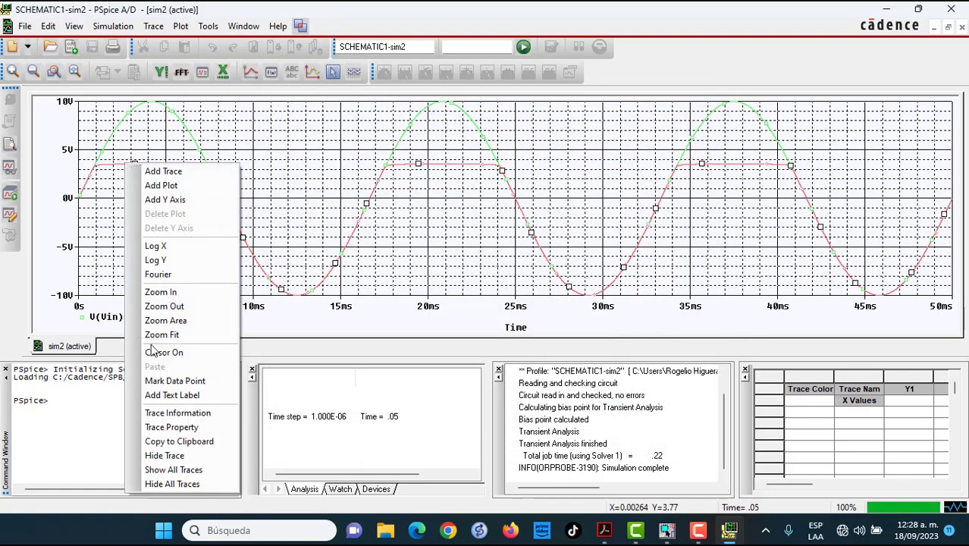
left_click(209, 428)
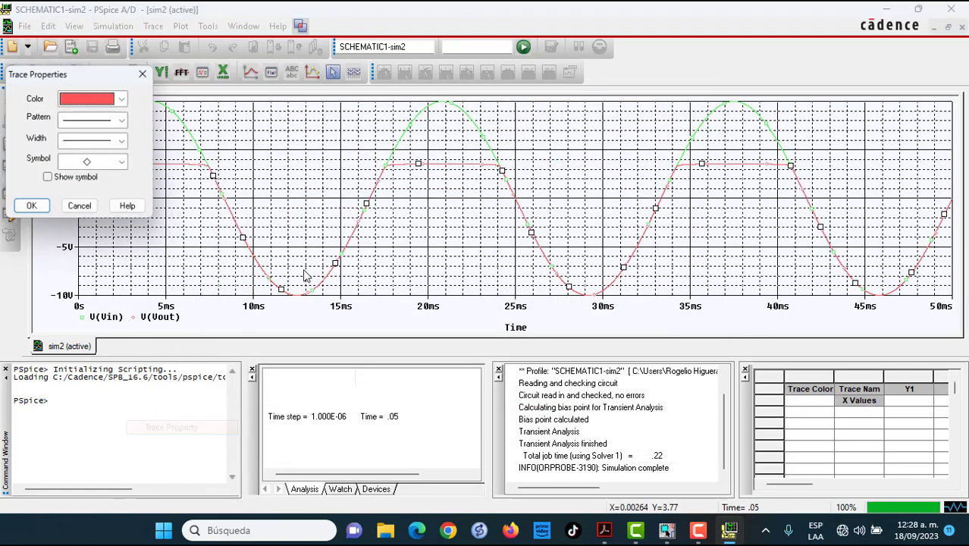
left_click(110, 143)
left_click(87, 183)
left_click(31, 207)
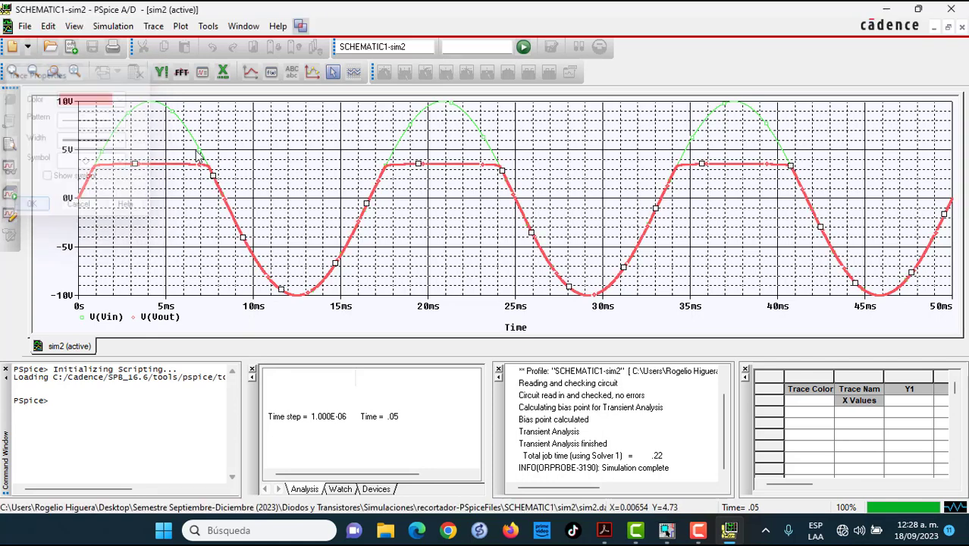
Change the V(Vin) trace to a blue-violet color with a thicker line width
right_click(197, 146)
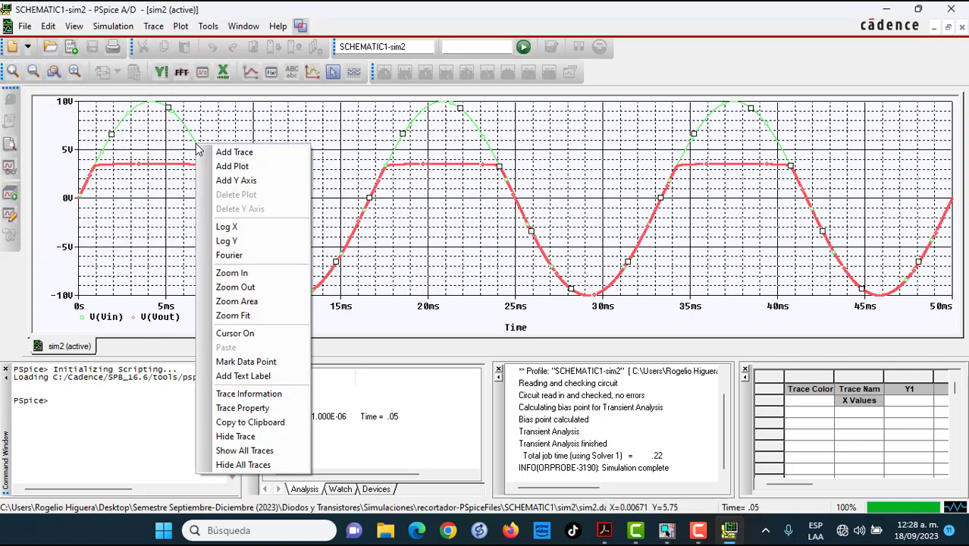
left_click(259, 409)
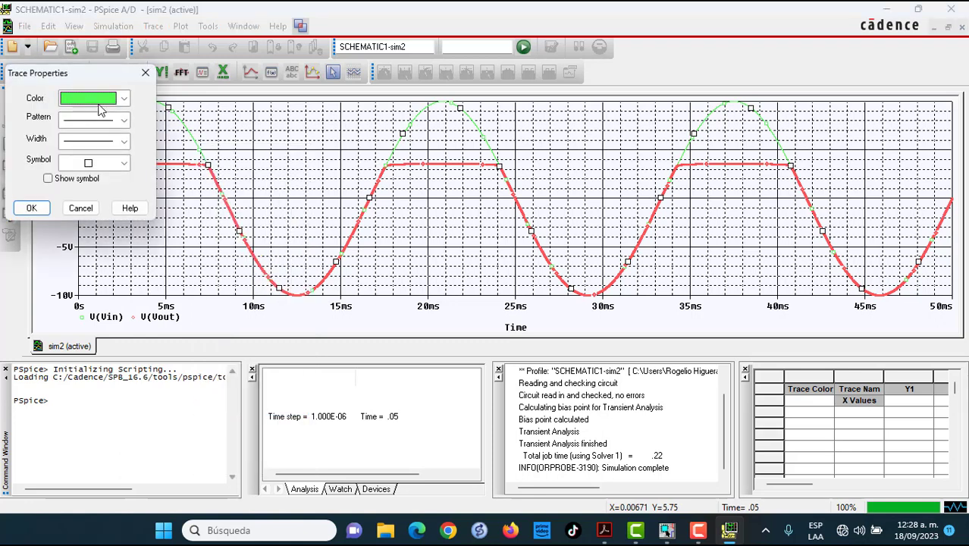
left_click(99, 110)
left_click(90, 130)
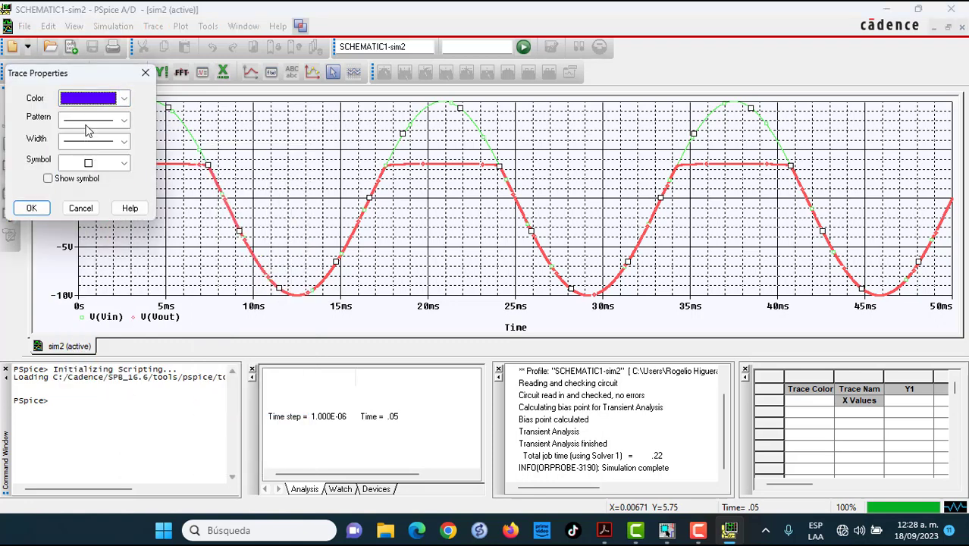
left_click(85, 143)
left_click(85, 182)
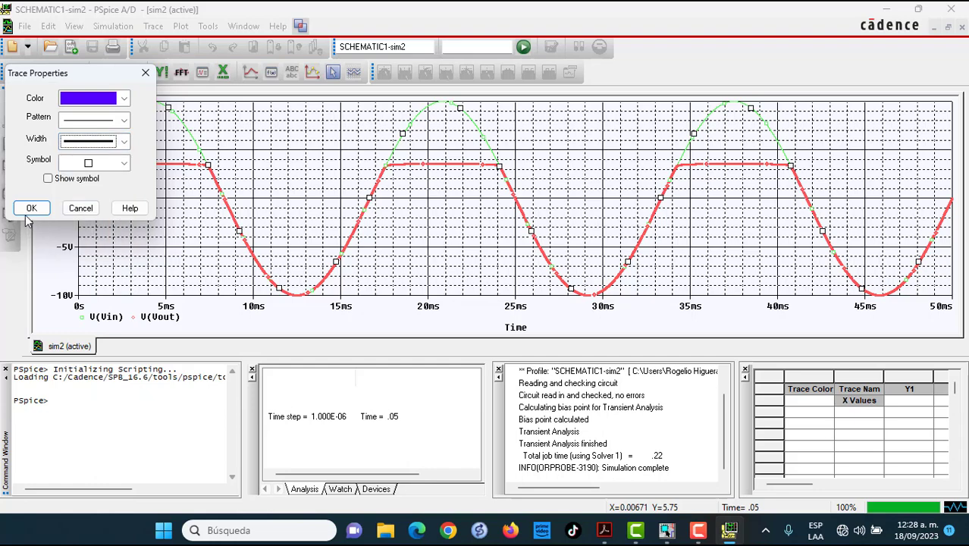
left_click(30, 209)
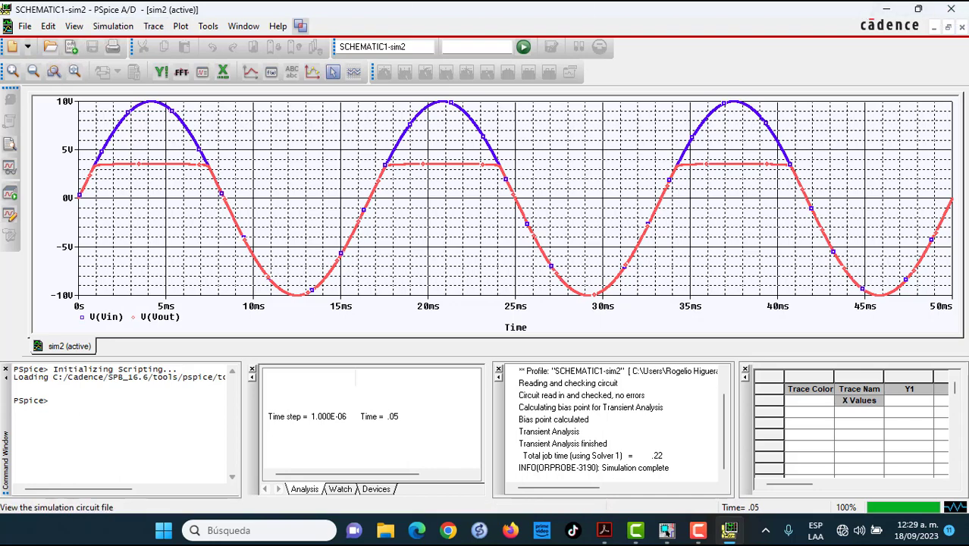
Switch to the Proteus schematic and add the ALTERNATOR part from the library to the device list
key("alt+Tab")
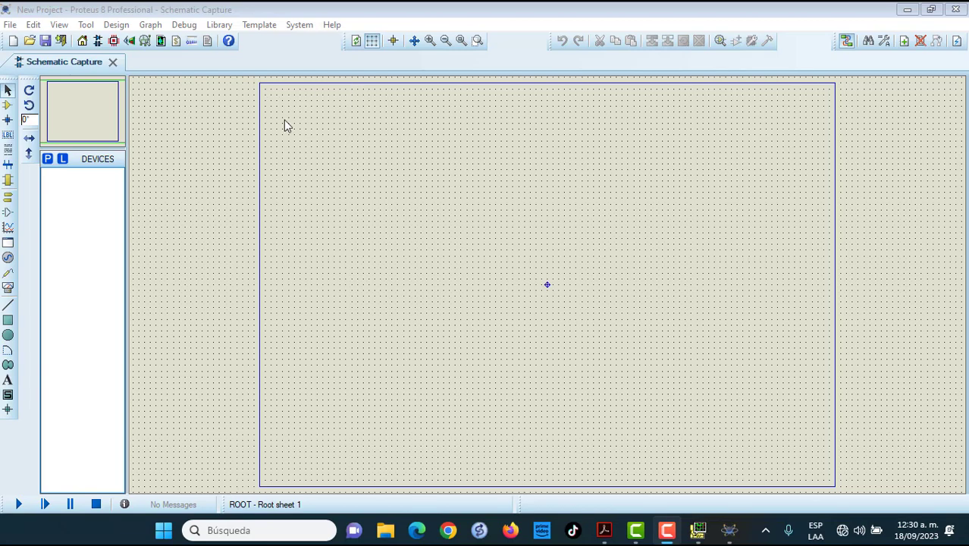
left_click(46, 161)
left_click(46, 160)
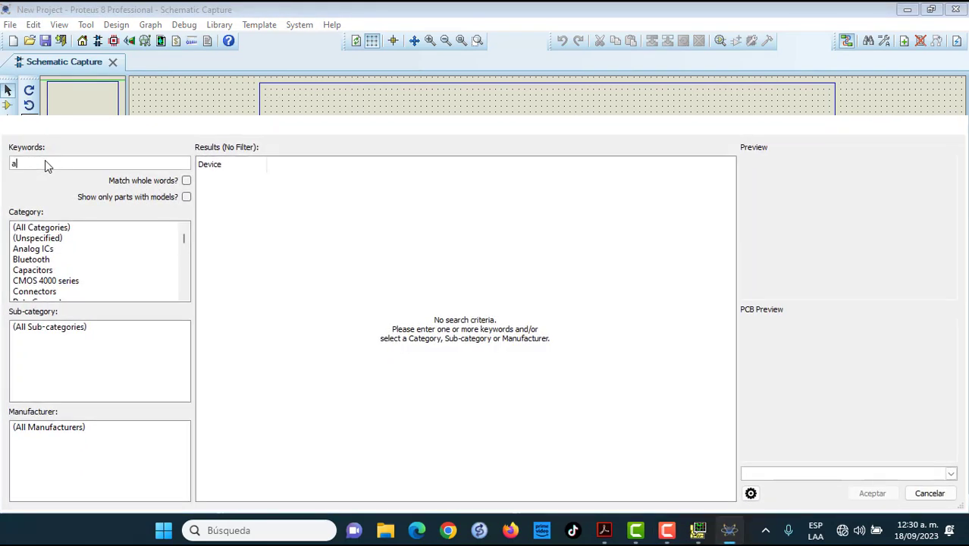
type("alt")
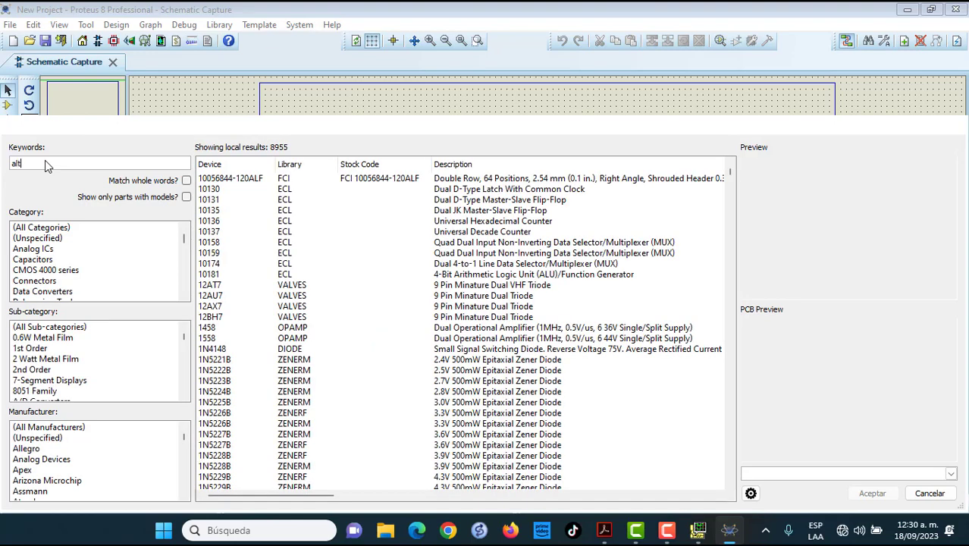
type("ernator")
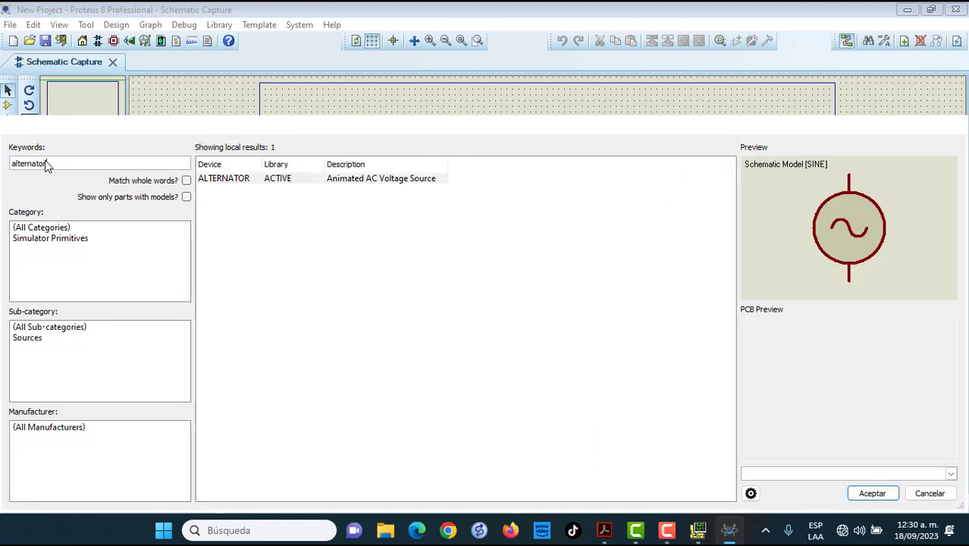
left_click(889, 501)
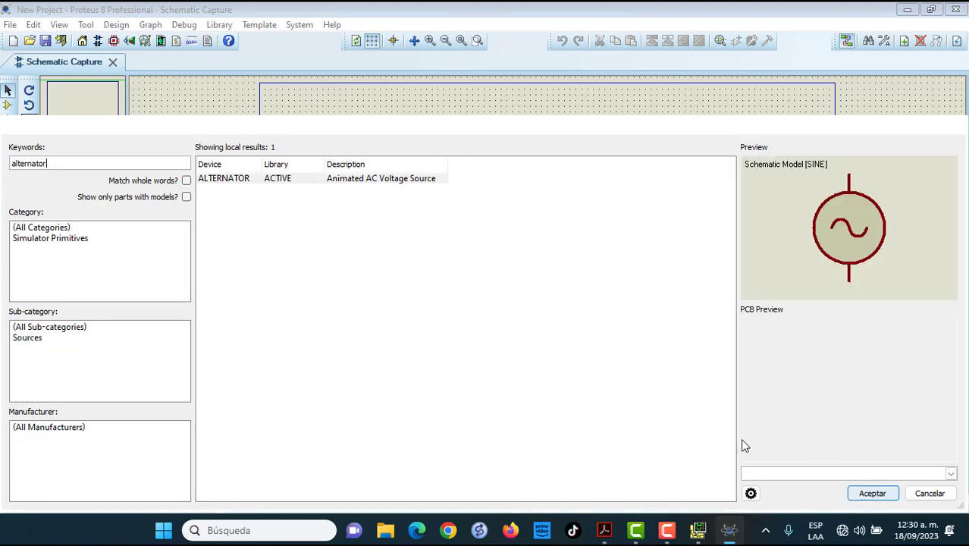
Place two alternators one above the other in the upper-left area of the sheet
scroll(408, 197, "up", 1)
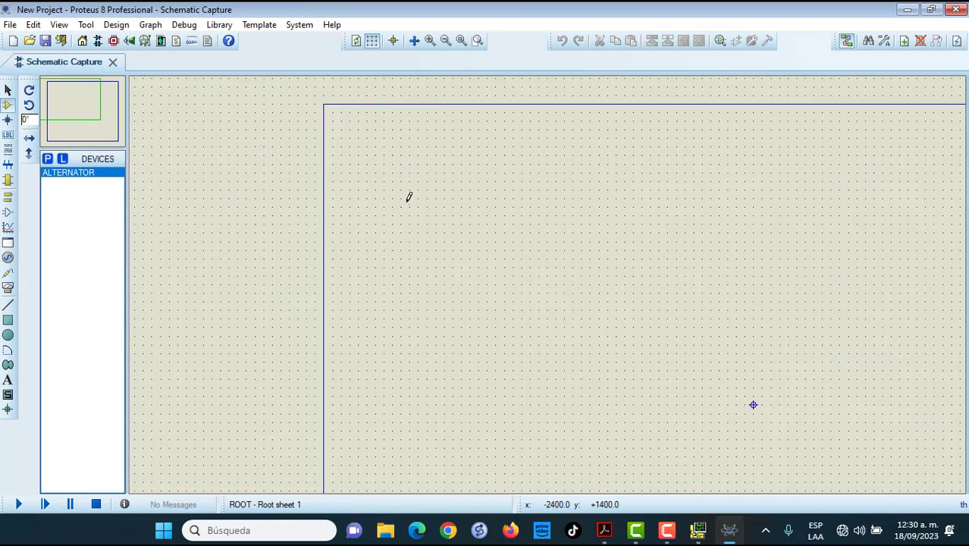
scroll(407, 197, "down", 3)
scroll(644, 317, "up", 1)
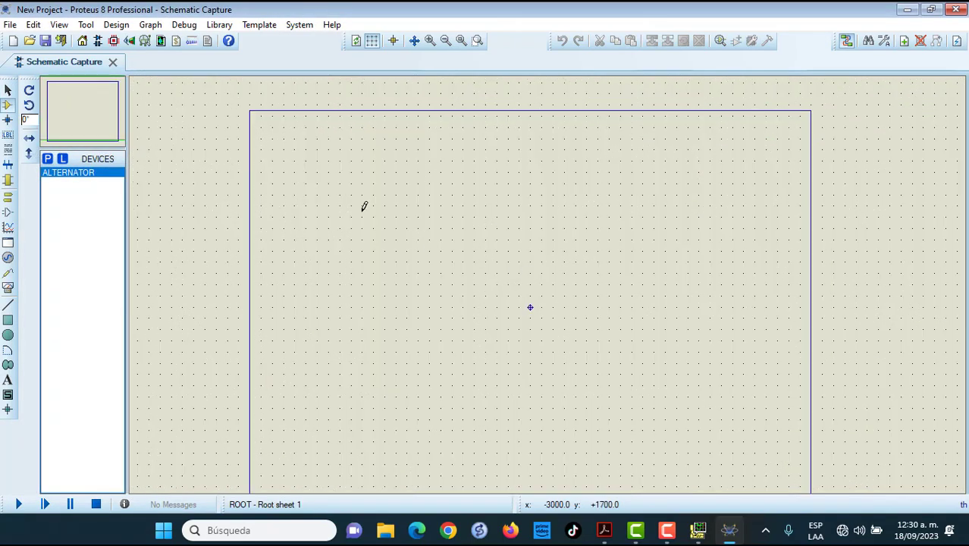
left_click(395, 306)
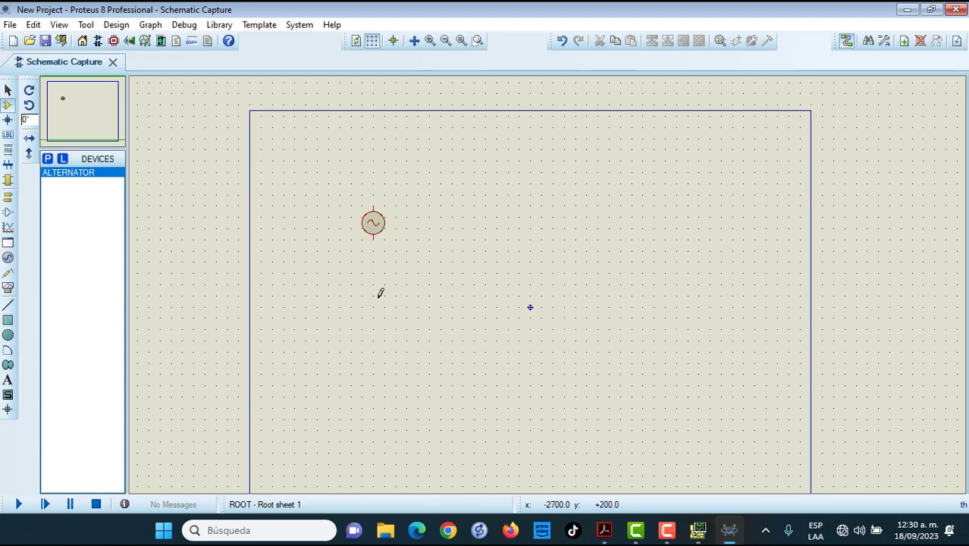
left_click(374, 295)
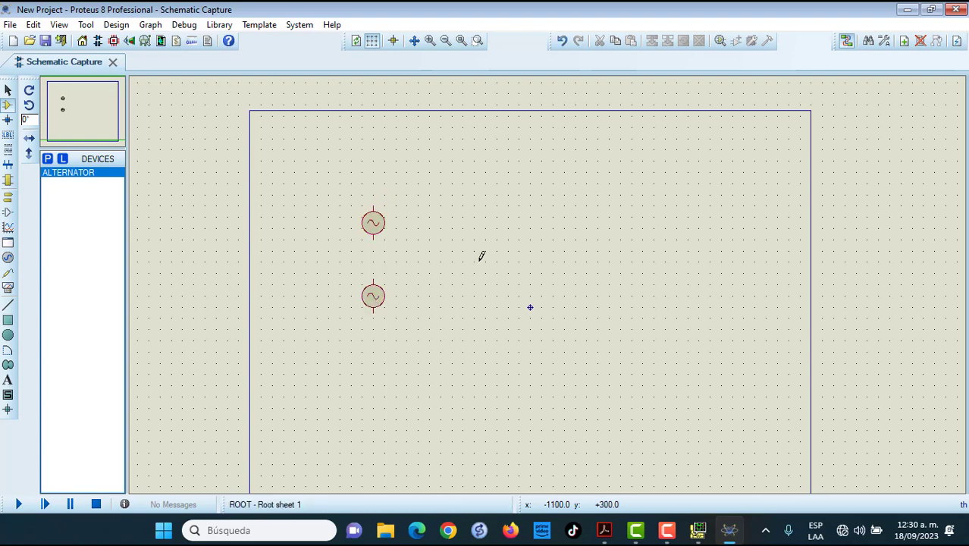
Add the generic RES resistor from the library and place one beside and slightly above each alternator
left_click(47, 159)
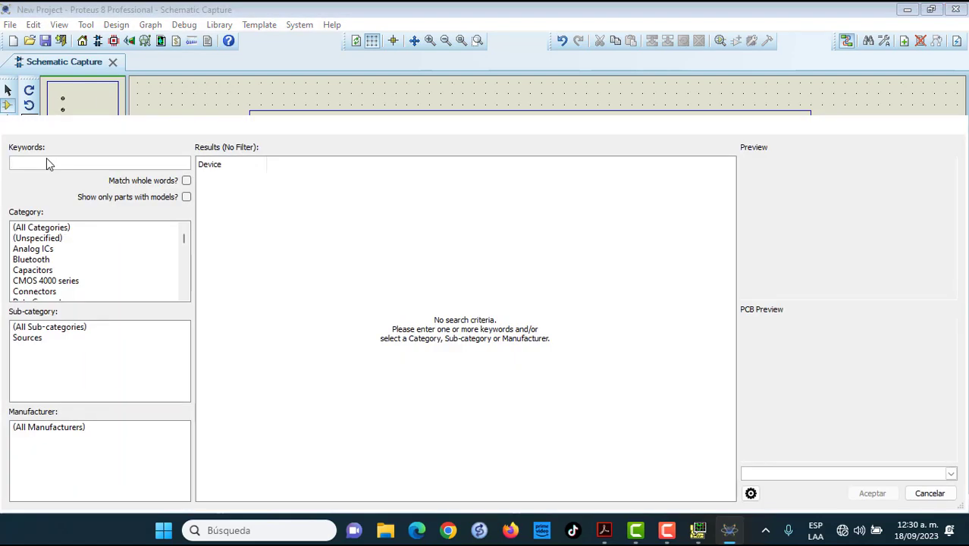
type("res")
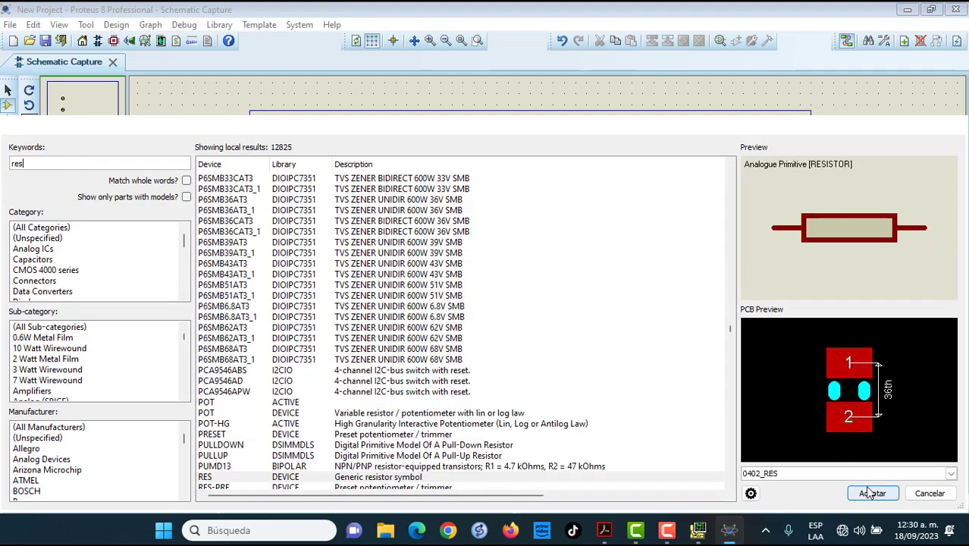
left_click(870, 493)
left_click(415, 188)
left_click(414, 189)
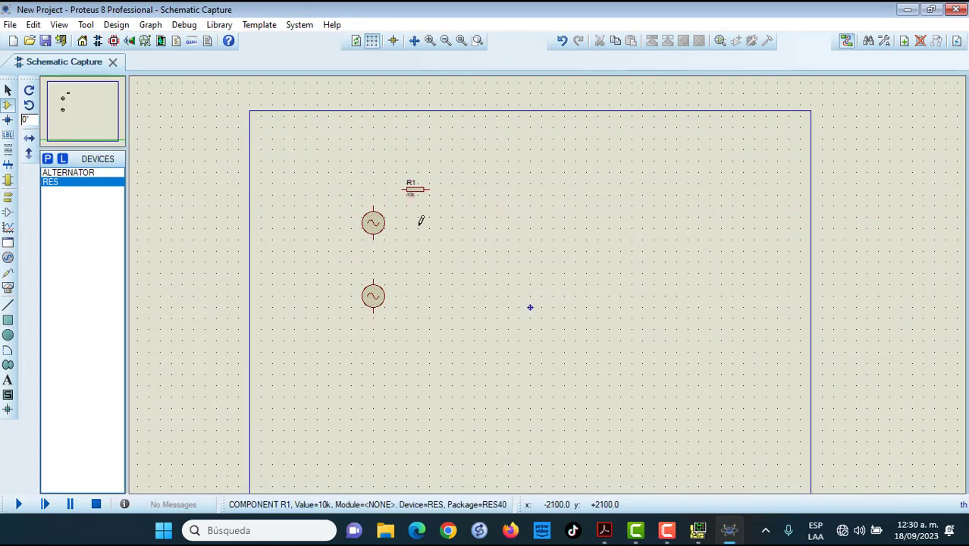
left_click(410, 265)
left_click(419, 262)
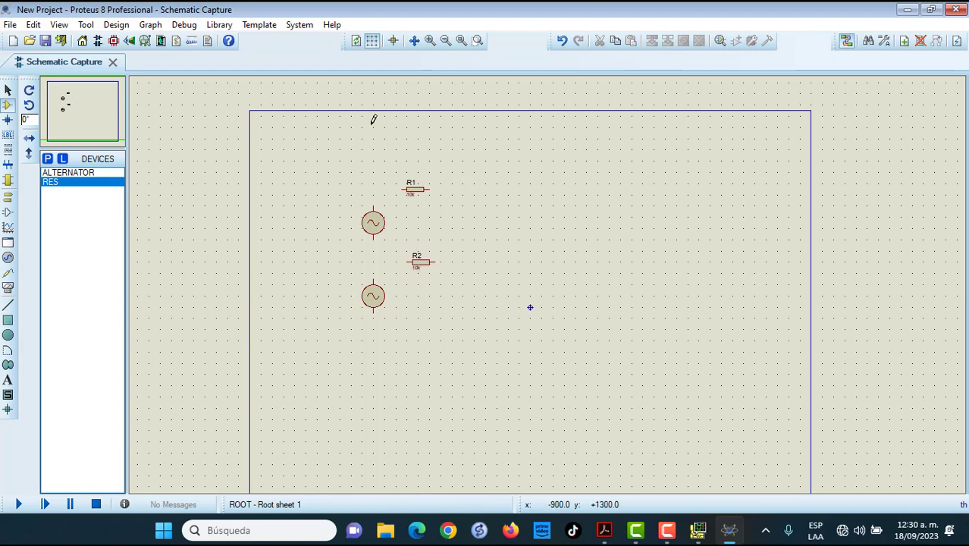
Add the 1N4007 diode from the library and place one to the right of each resistor
left_click(47, 158)
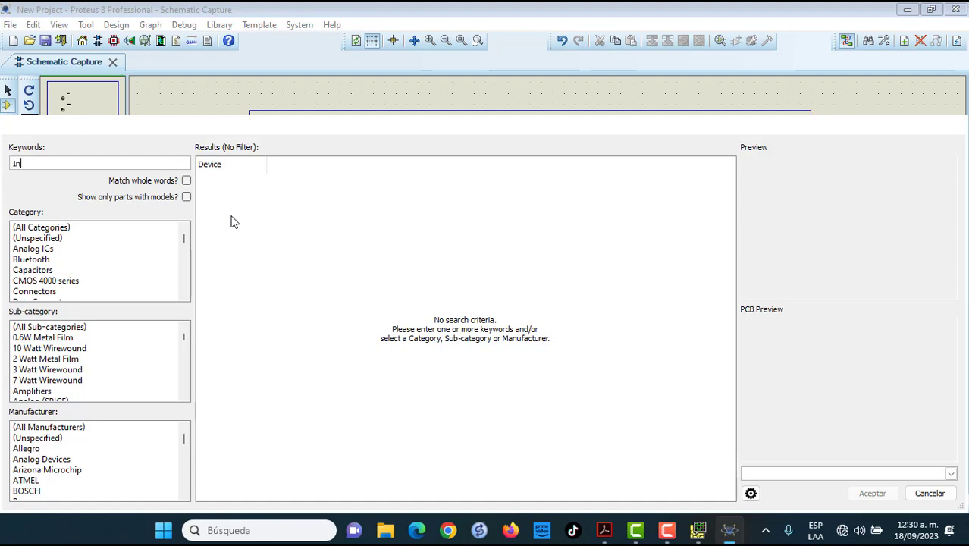
type("1n4007")
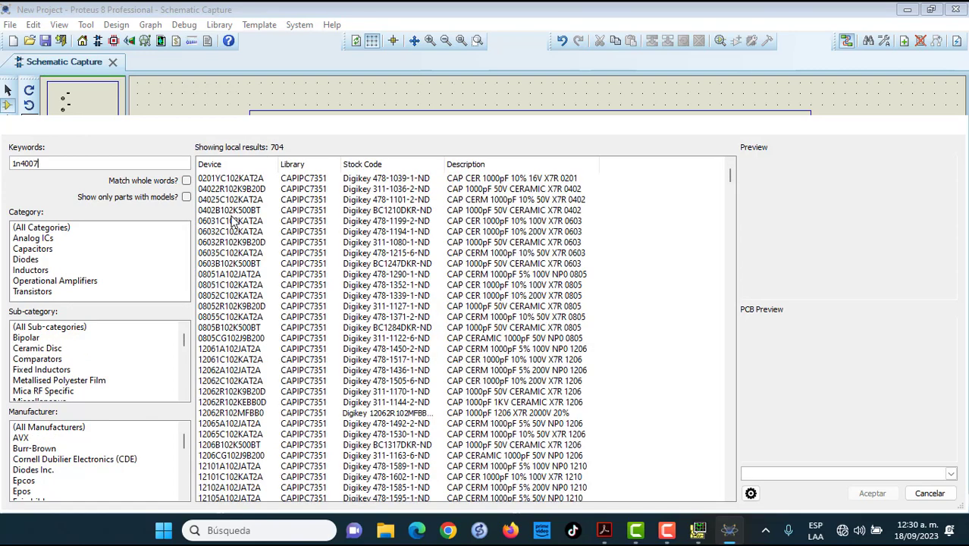
left_click(872, 493)
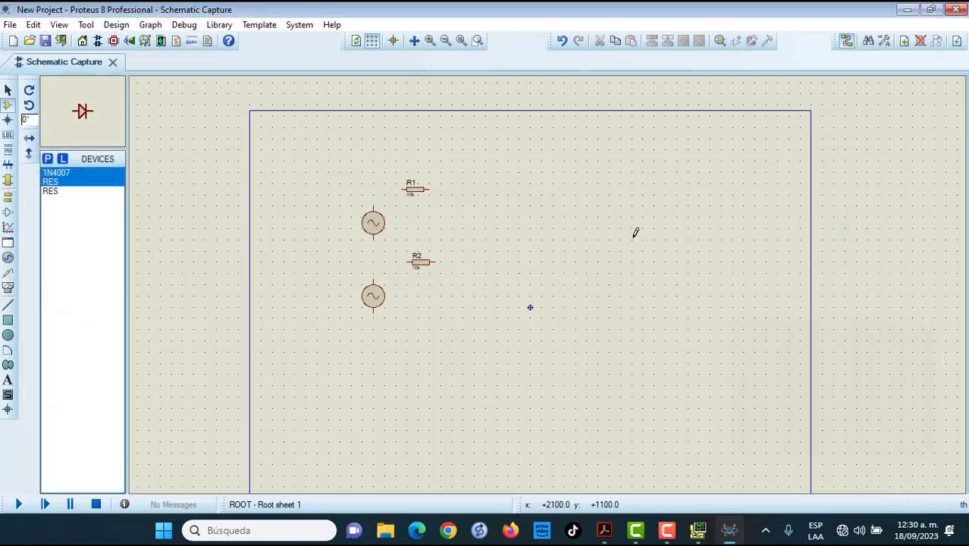
left_click(471, 194)
left_click(472, 200)
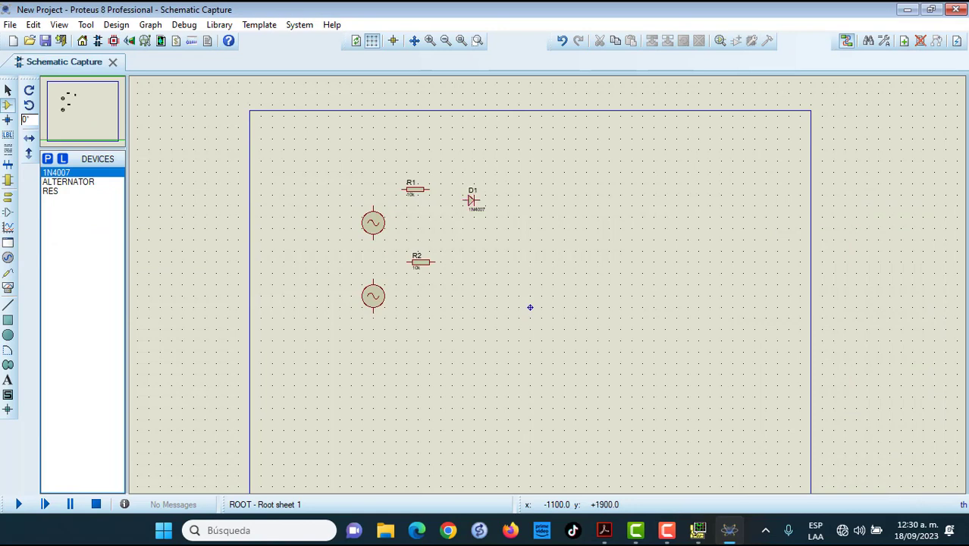
left_click(473, 286)
left_click(472, 290)
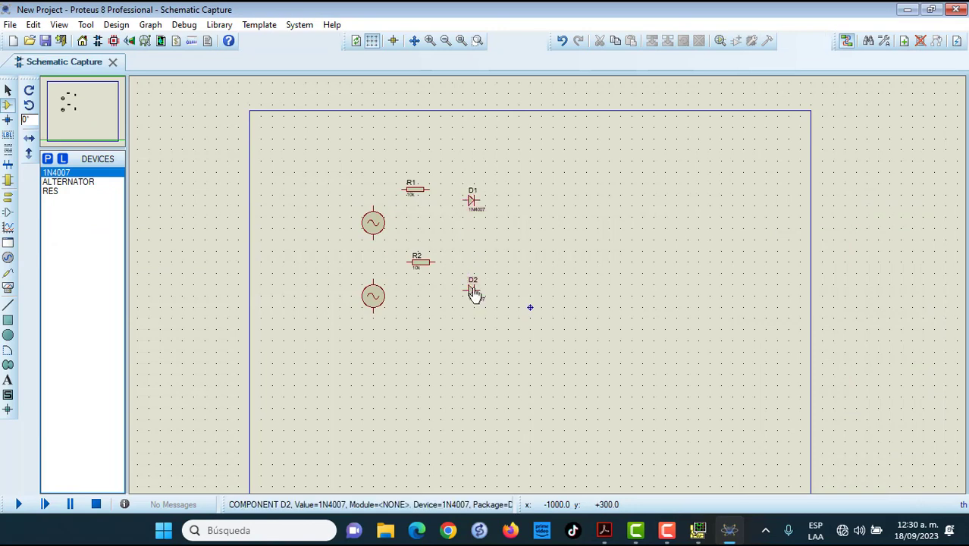
Rotate diodes D1 and D2 clockwise to stand vertically and shift each slightly down and to the left
right_click(471, 206)
left_click(523, 185)
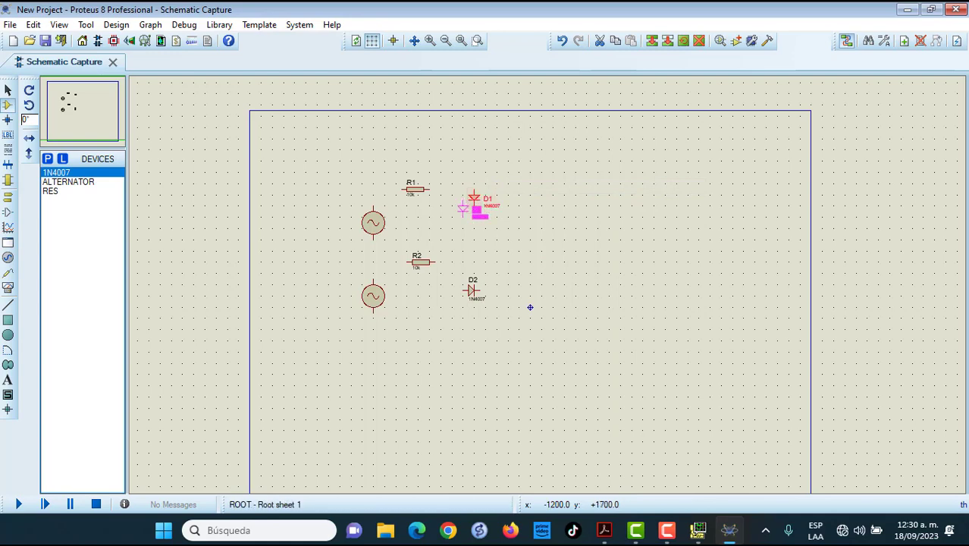
right_click(479, 295)
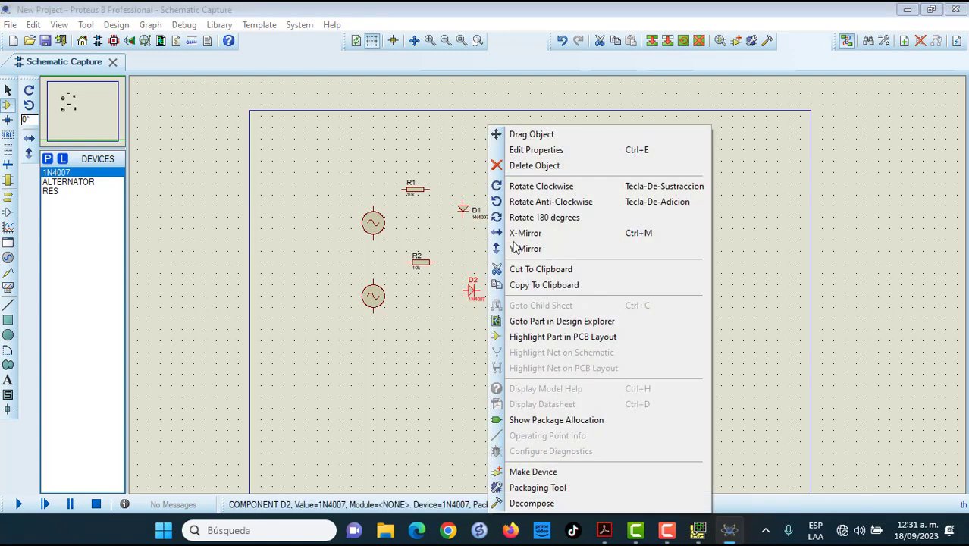
left_click(531, 185)
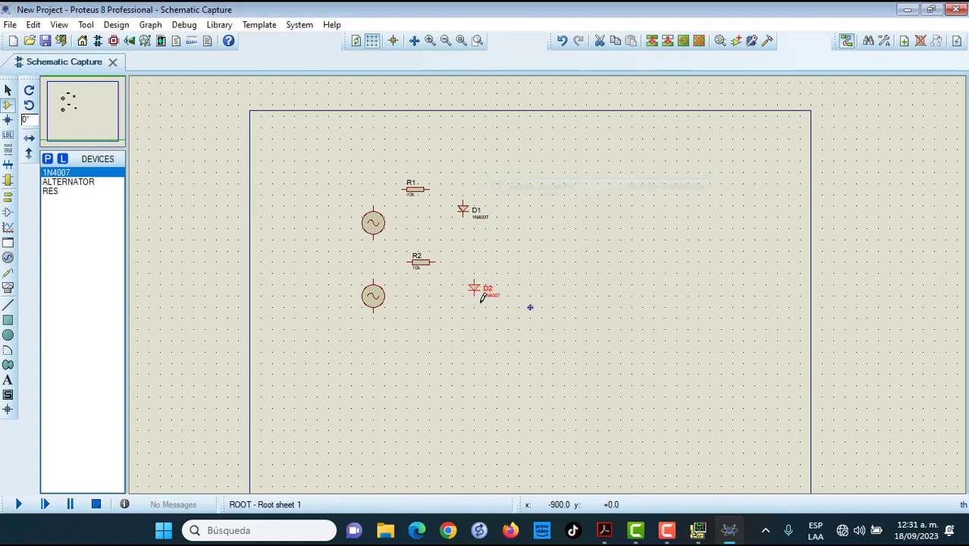
left_click_drag(469, 296, 469, 298)
left_click(534, 313)
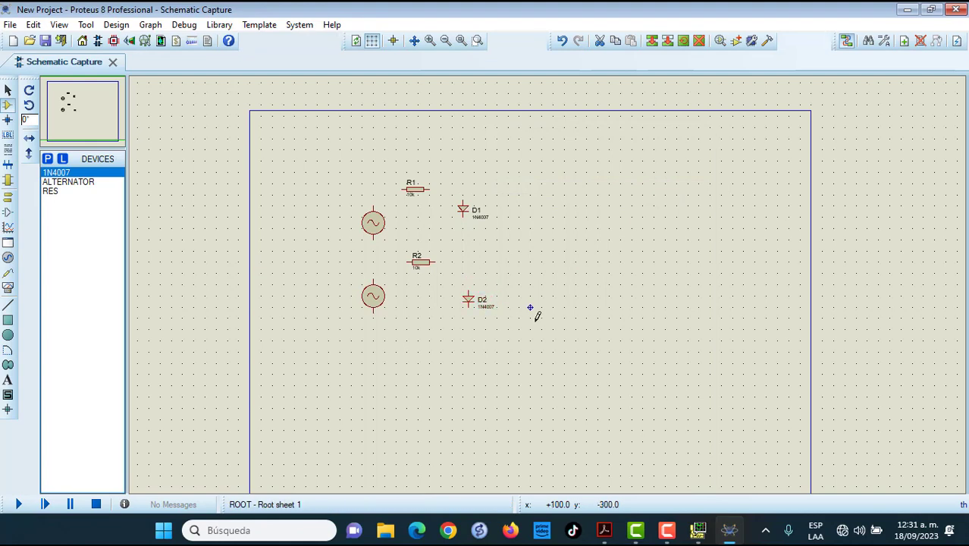
Add the single-cell battery CELL from the library and place one in the free area right of D1
left_click(49, 160)
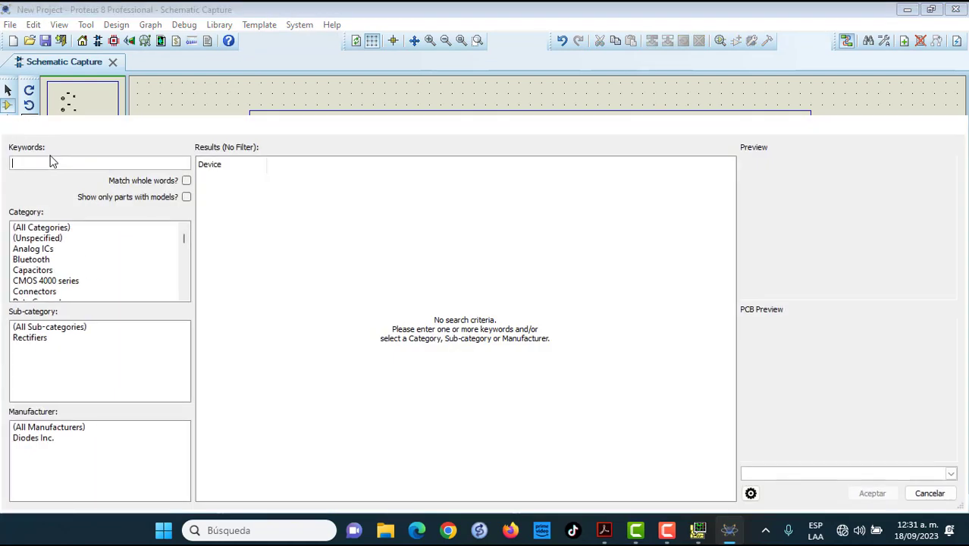
type("cell")
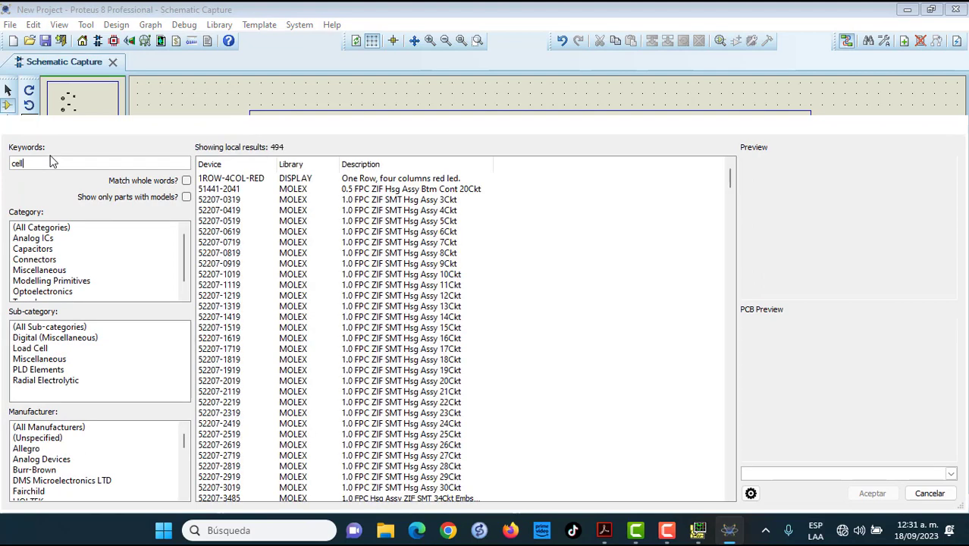
left_click(879, 497)
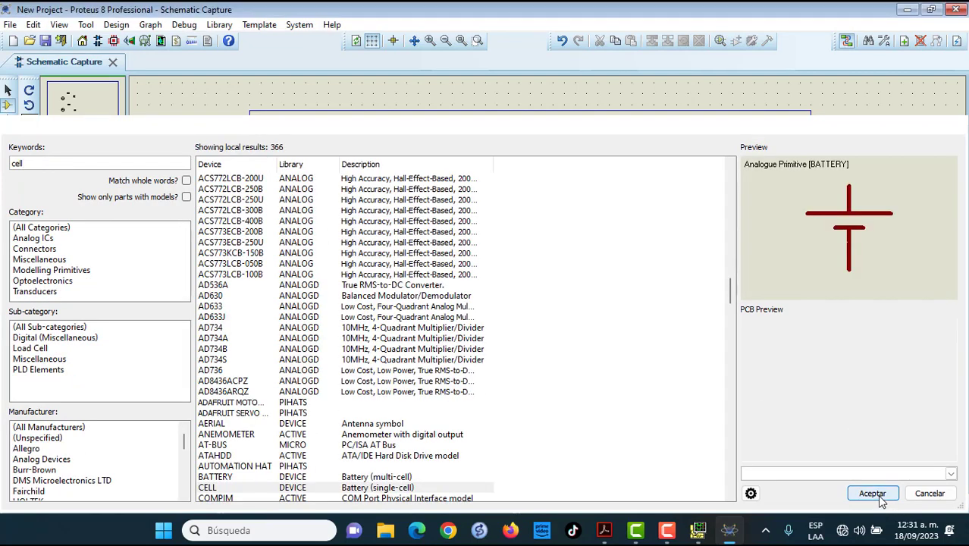
left_click(465, 227)
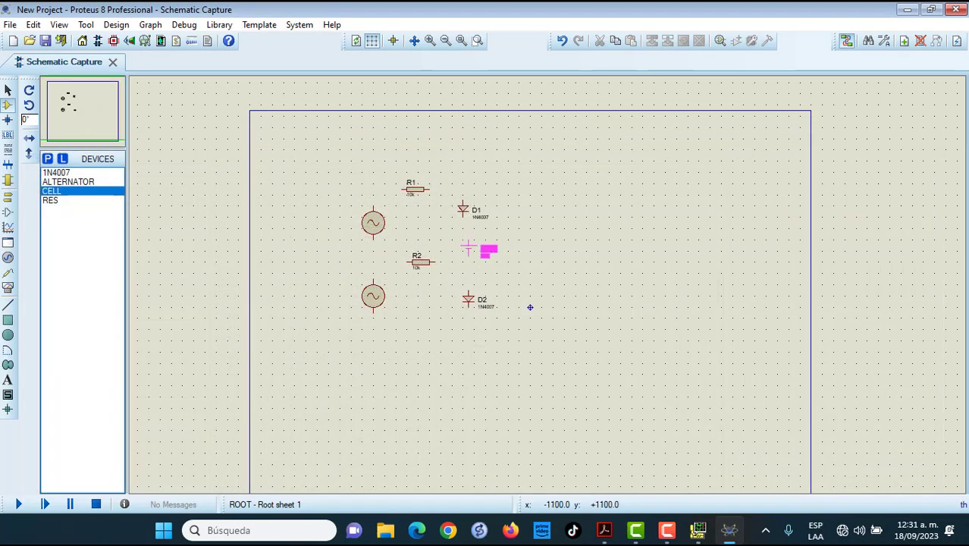
left_click(548, 233)
Rotate BAT1 anti-clockwise twice and move it directly below D1, and place a second cell below D2
right_click(550, 237)
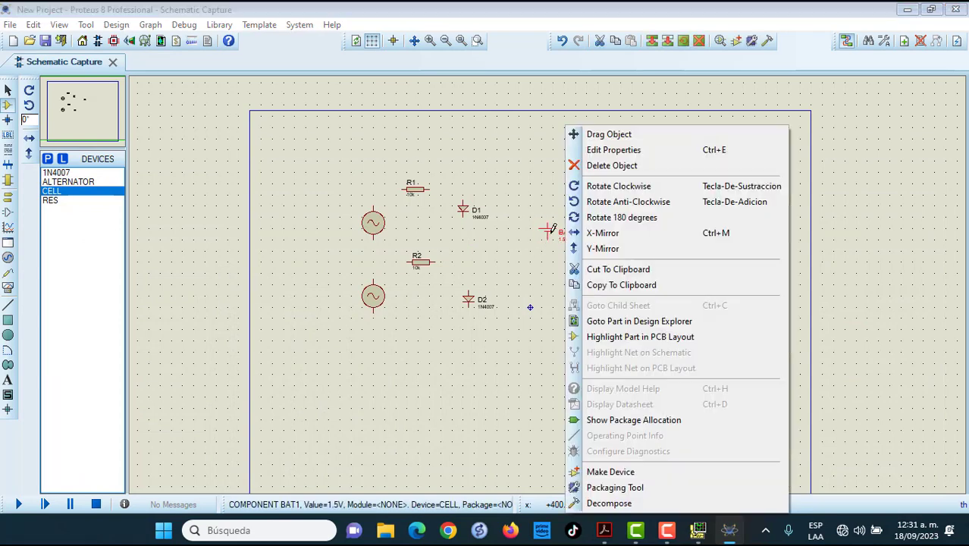
left_click(604, 200)
right_click(554, 238)
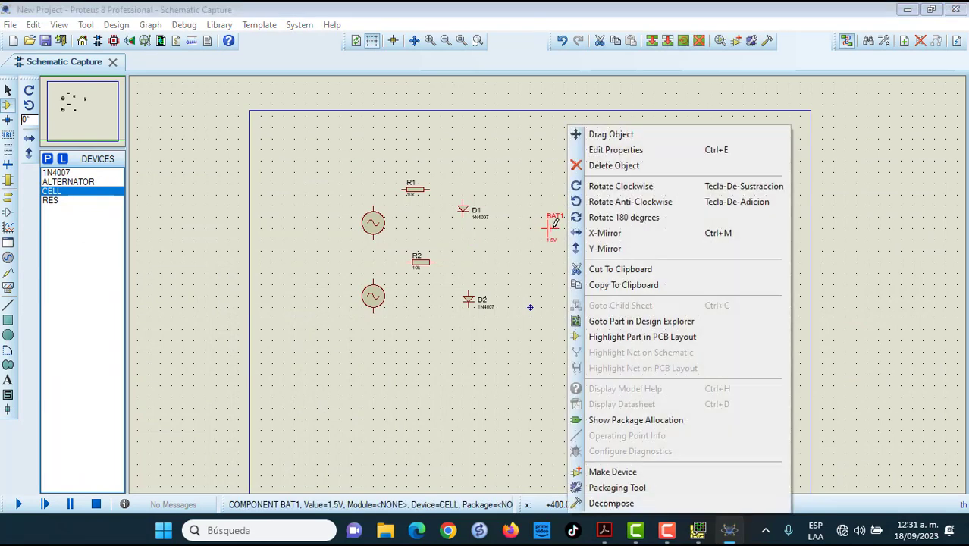
left_click(607, 201)
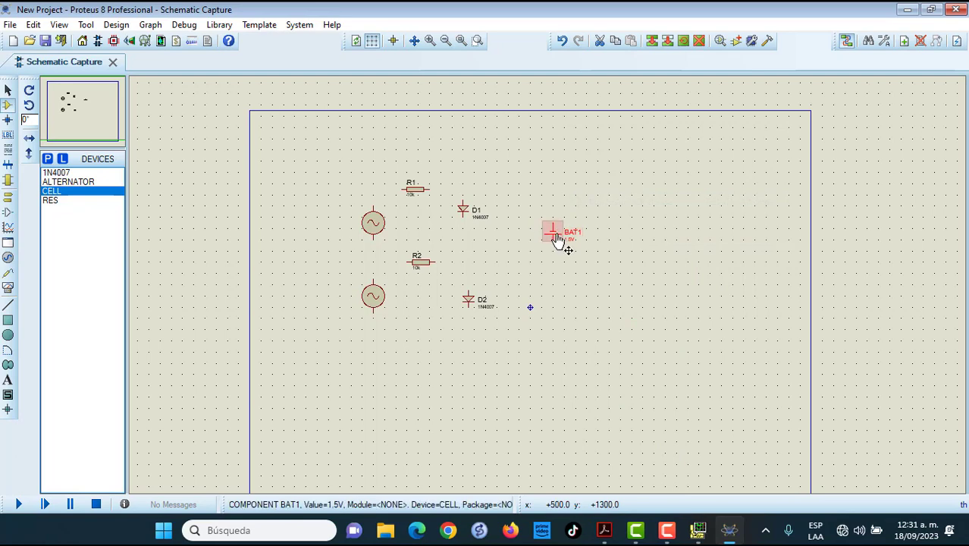
left_click_drag(557, 237, 468, 240)
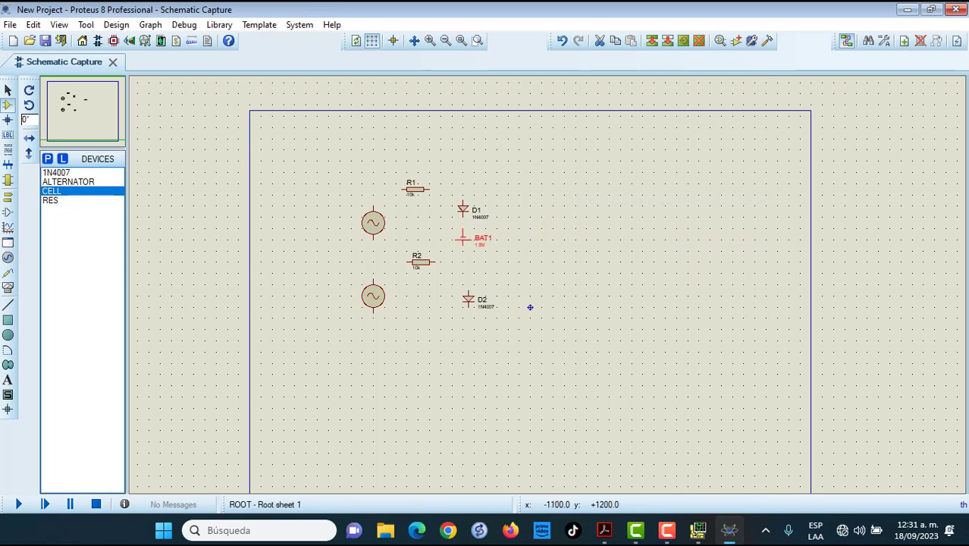
left_click(611, 296)
left_click(469, 327)
left_click(469, 328)
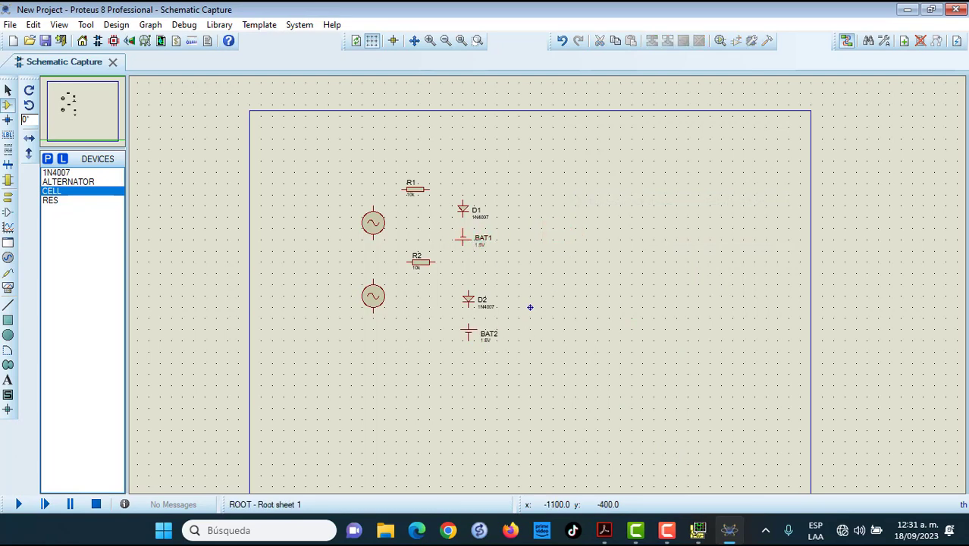
Wire the upper circuit into a closed loop from the alternator through R1, D1 and BAT1 back to the alternator
scroll(478, 305, "up", 1)
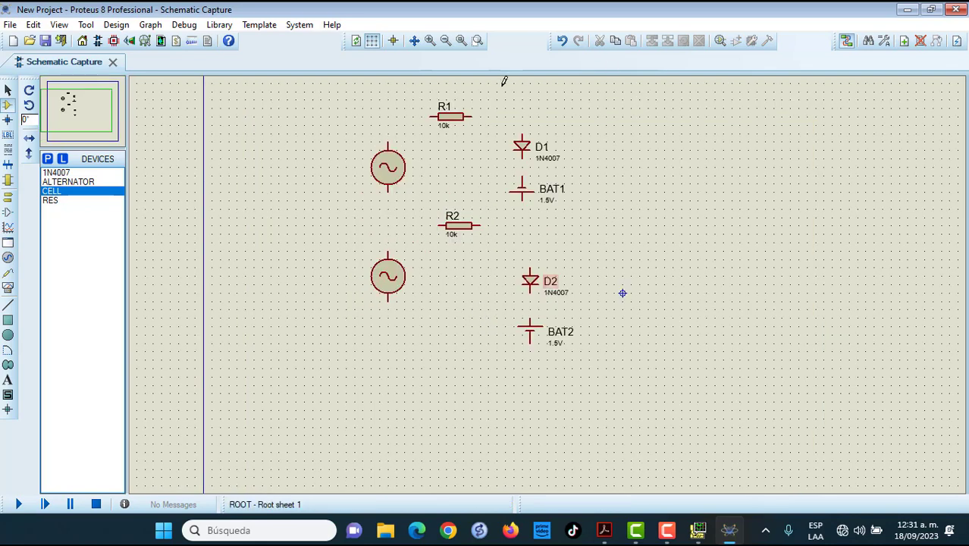
left_click(388, 142)
left_click(429, 116)
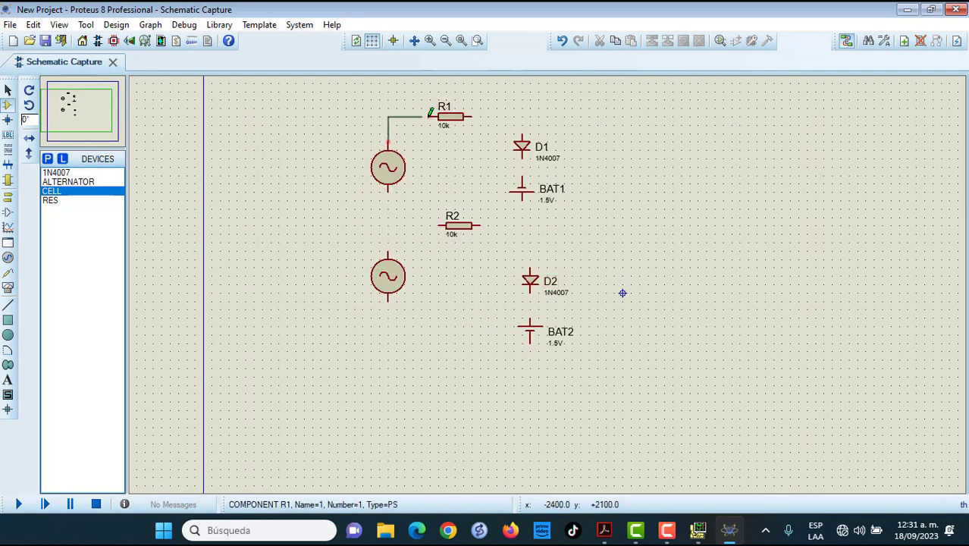
left_click(470, 116)
left_click(522, 127)
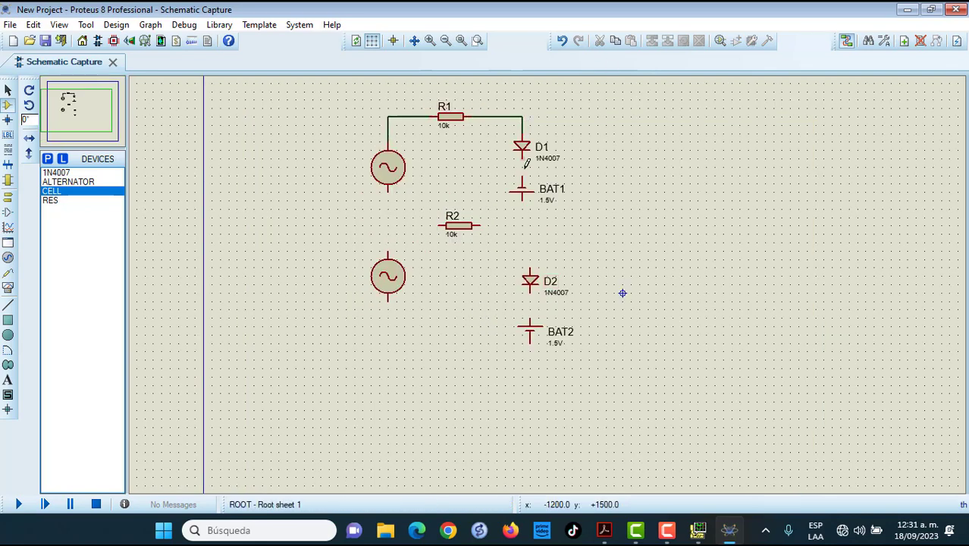
left_click(522, 160)
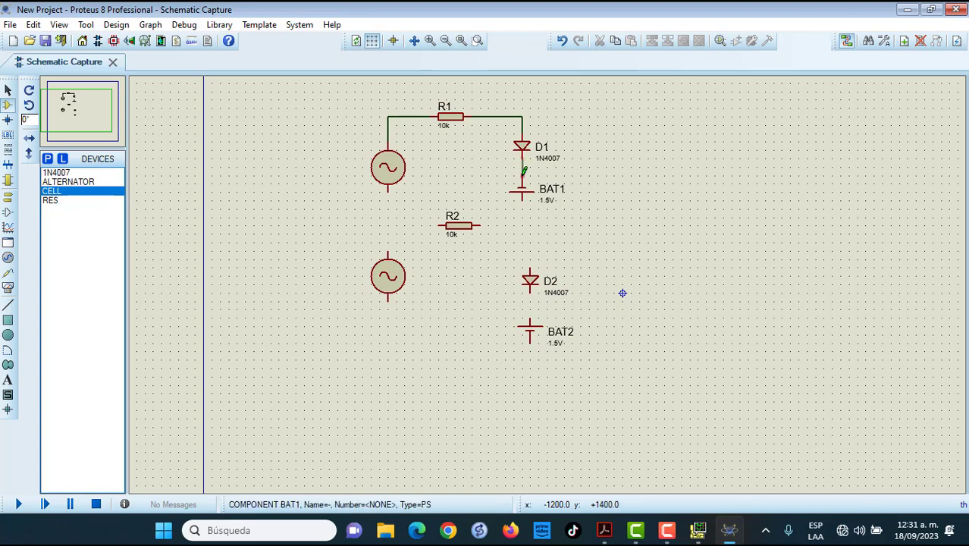
left_click(522, 182)
left_click(521, 199)
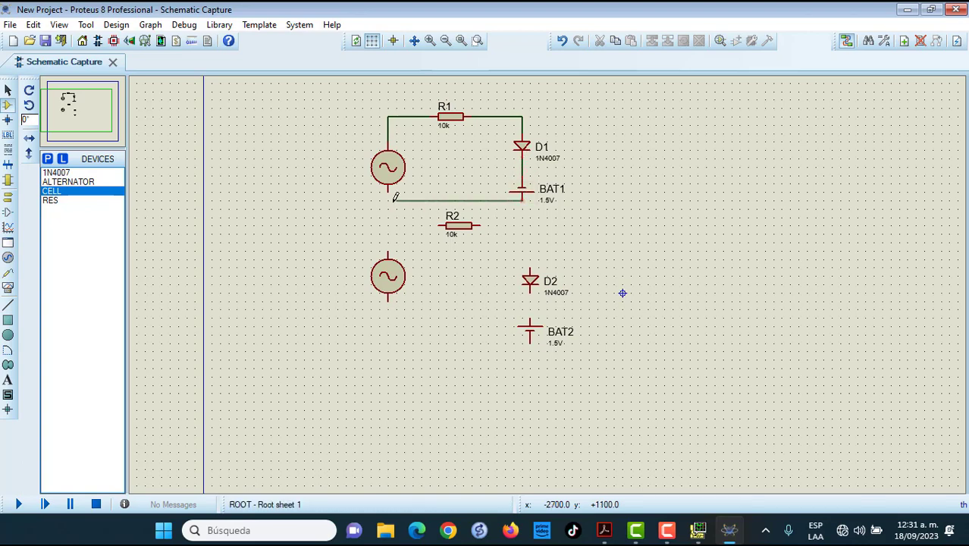
left_click(389, 194)
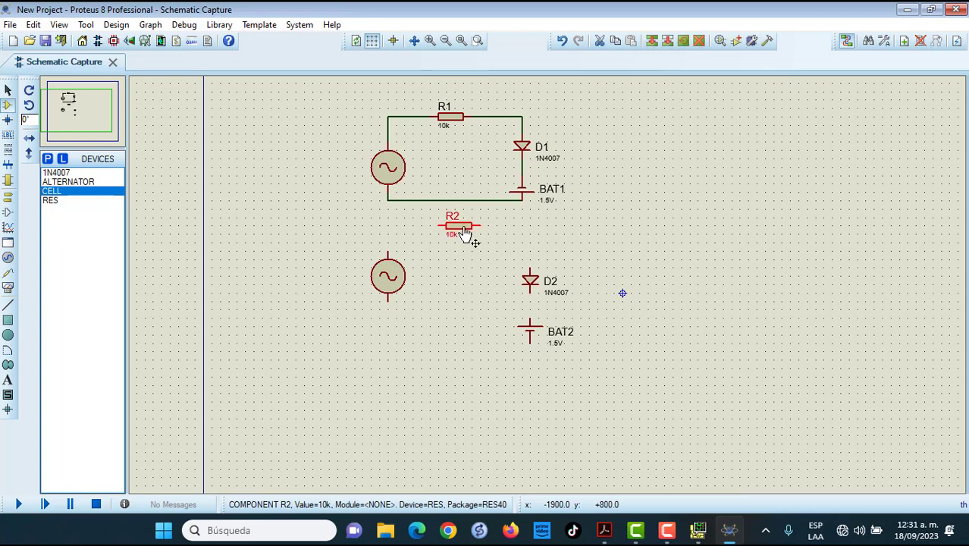
Move resistor R2 slightly down, away from the upper circuit's bottom wire
left_click(458, 226)
left_click_drag(463, 231, 463, 234)
left_click(455, 264)
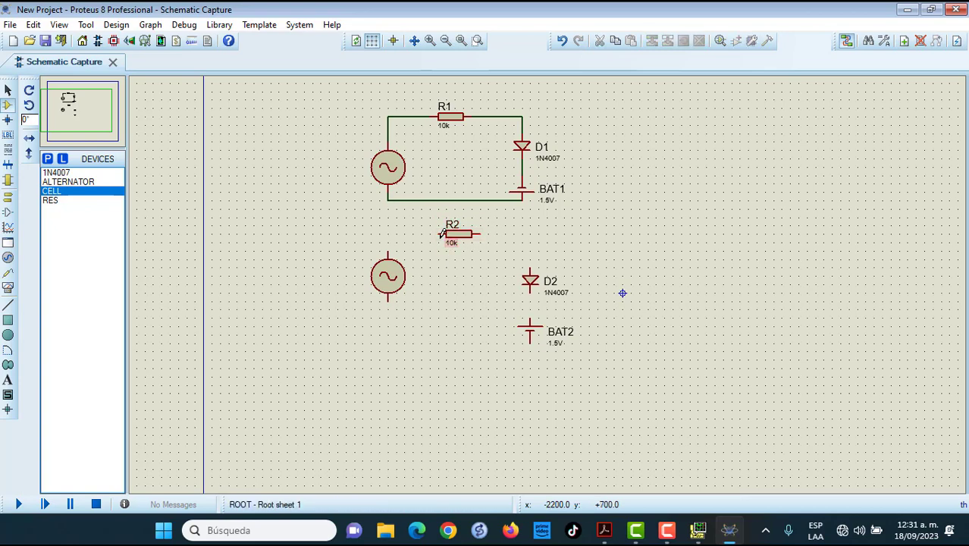
Wire the lower alternator, R2, D2 and BAT2 in series into a closed loop
left_click(440, 233)
left_click(387, 253)
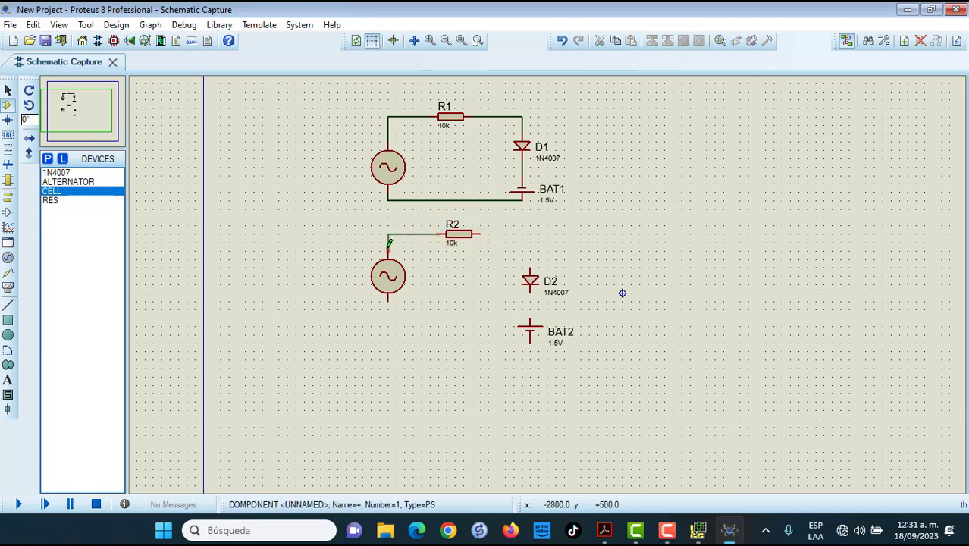
left_click(476, 233)
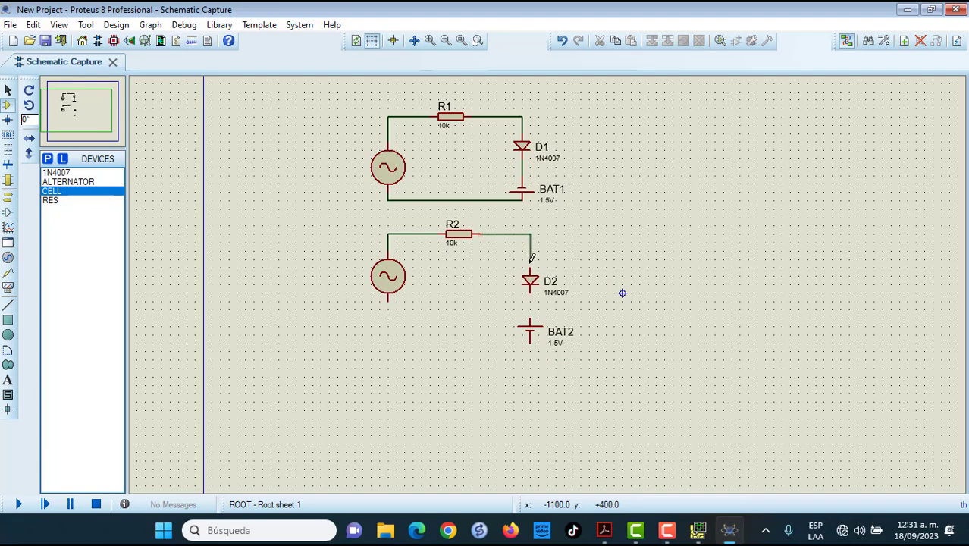
left_click(530, 269)
left_click(530, 292)
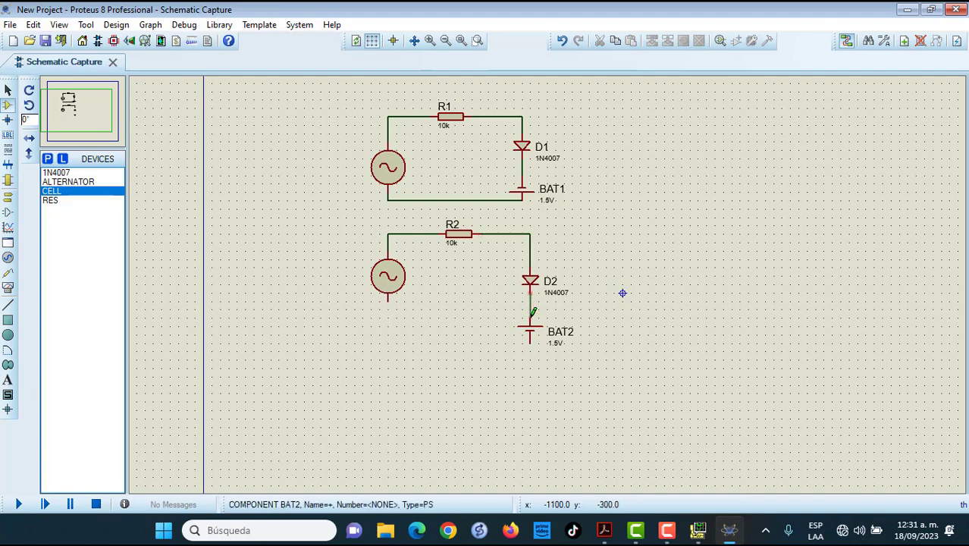
left_click(530, 325)
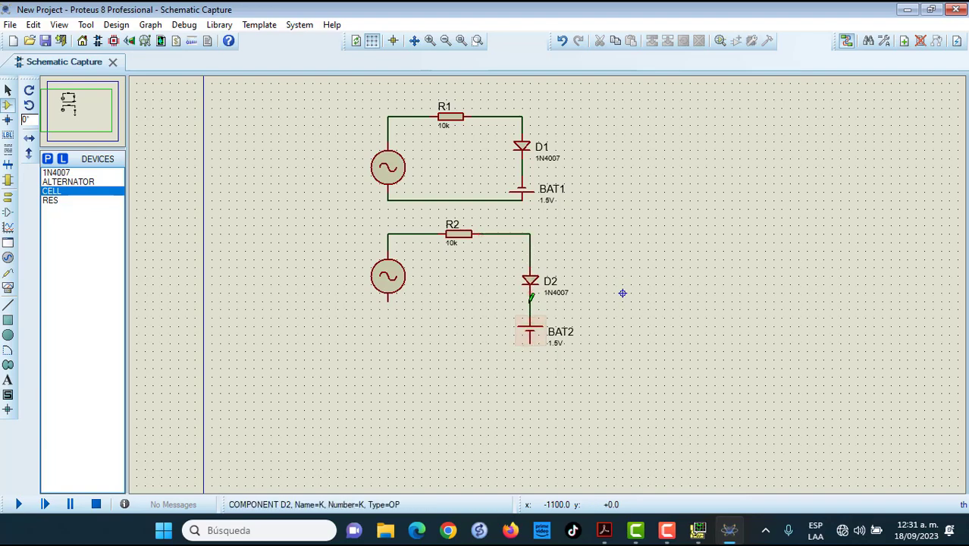
left_click(531, 342)
left_click(388, 301)
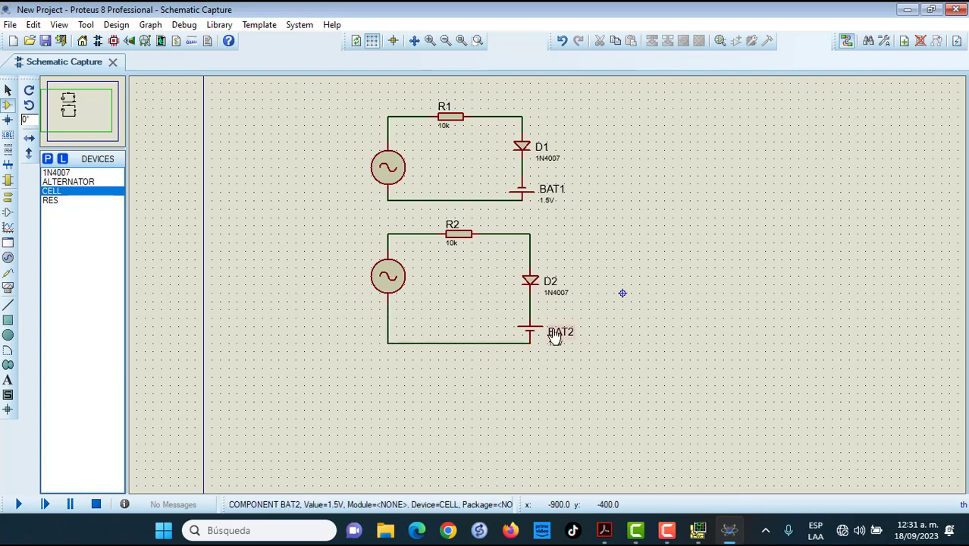
Move the whole lower circuit further down and shift the upper circuit's bottom wire slightly down
left_click_drag(597, 365, 329, 209)
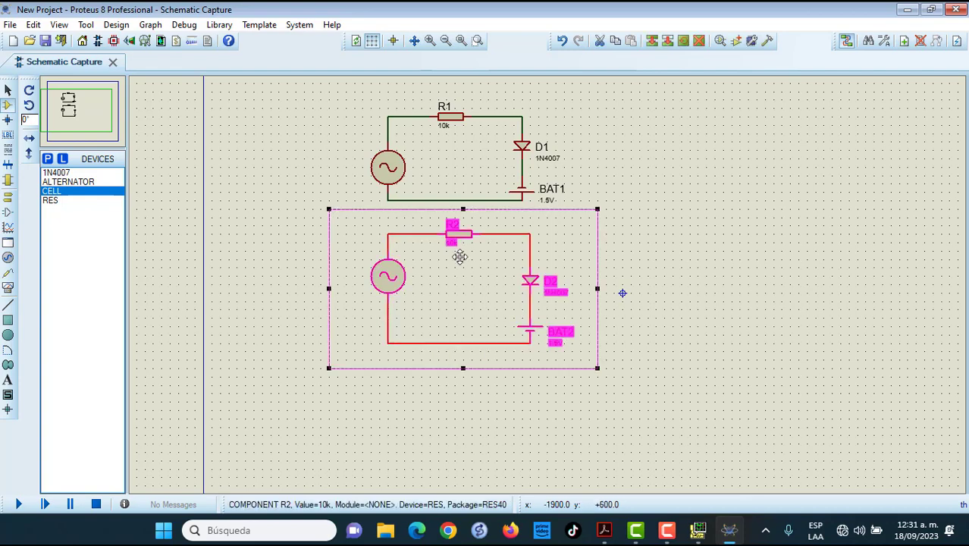
left_click_drag(460, 256, 458, 277)
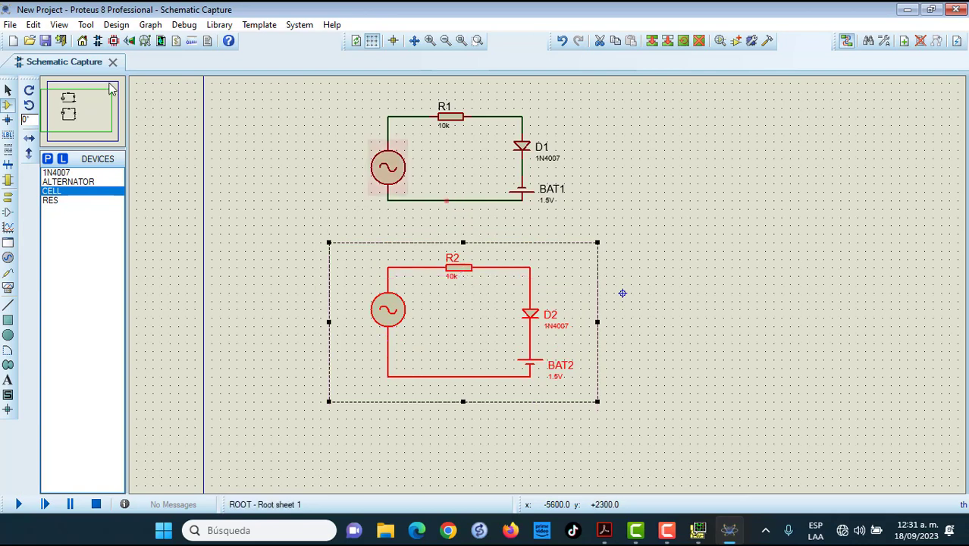
left_click(8, 89)
left_click_drag(491, 202, 493, 210)
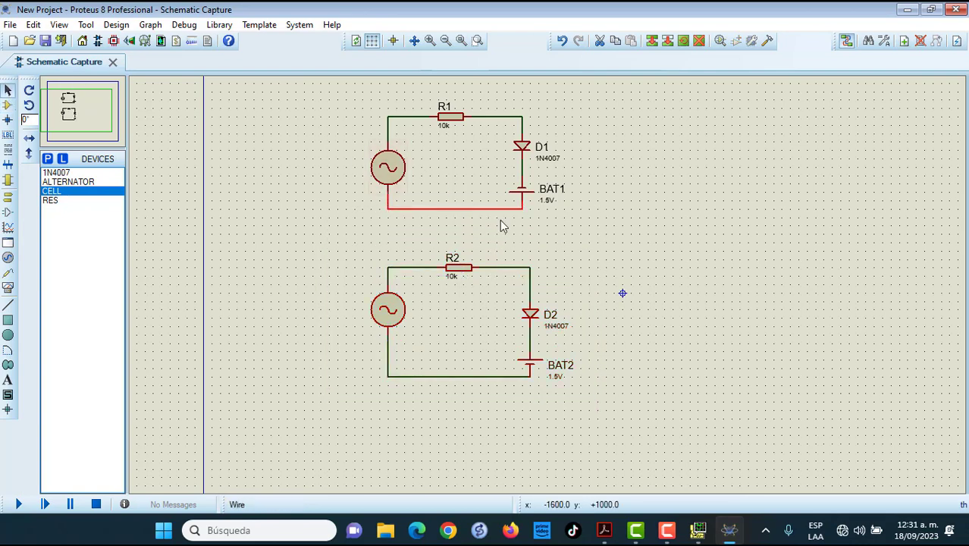
left_click(434, 218)
Place a GROUND terminal below each circuit and connect it to that circuit's bottom wire
left_click(9, 195)
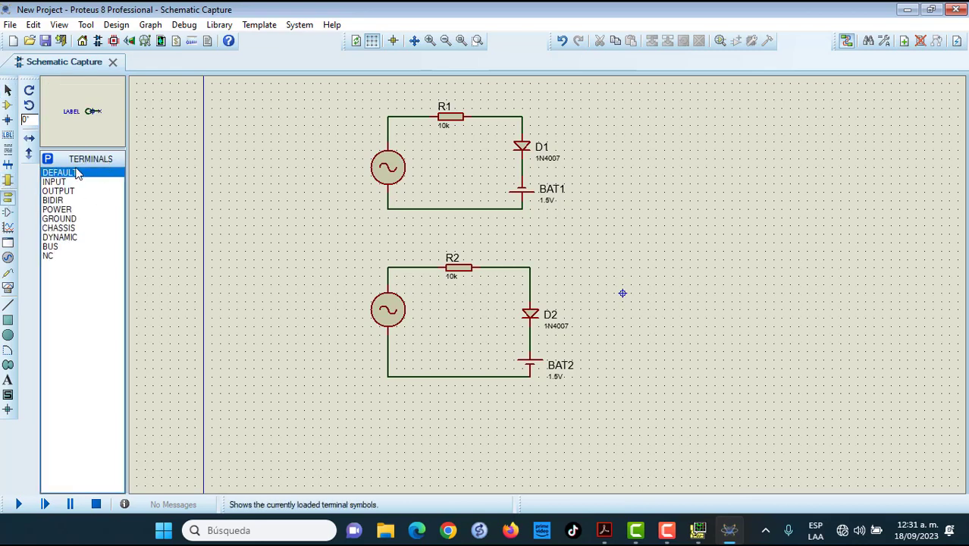
left_click(67, 220)
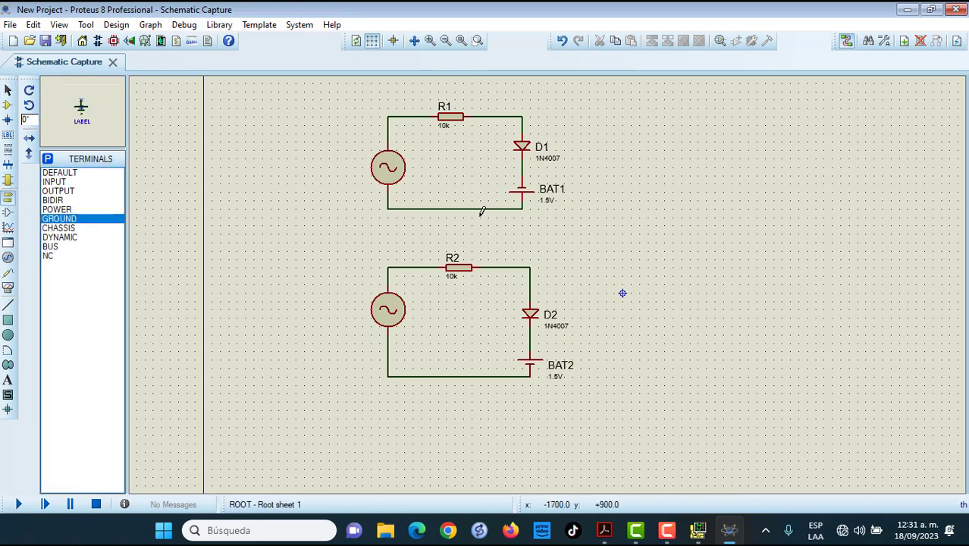
left_click(455, 228)
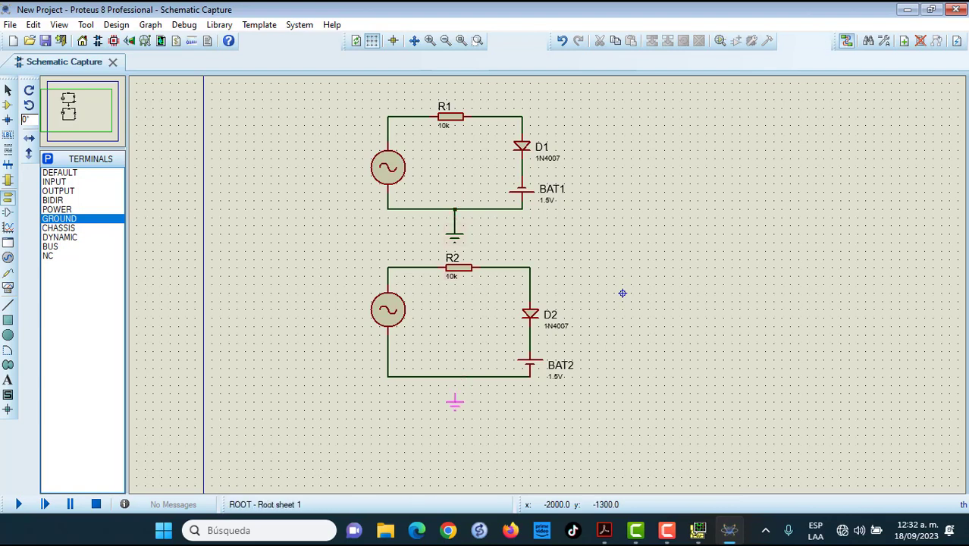
left_click(463, 391)
left_click(464, 377)
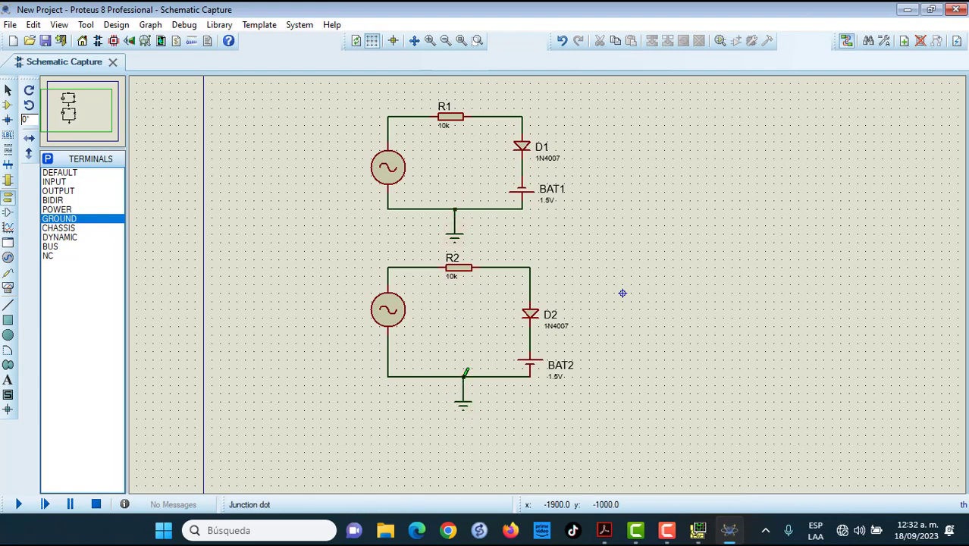
Set the upper alternator's amplitude to 10V and its frequency to 60Hz
double_click(383, 167)
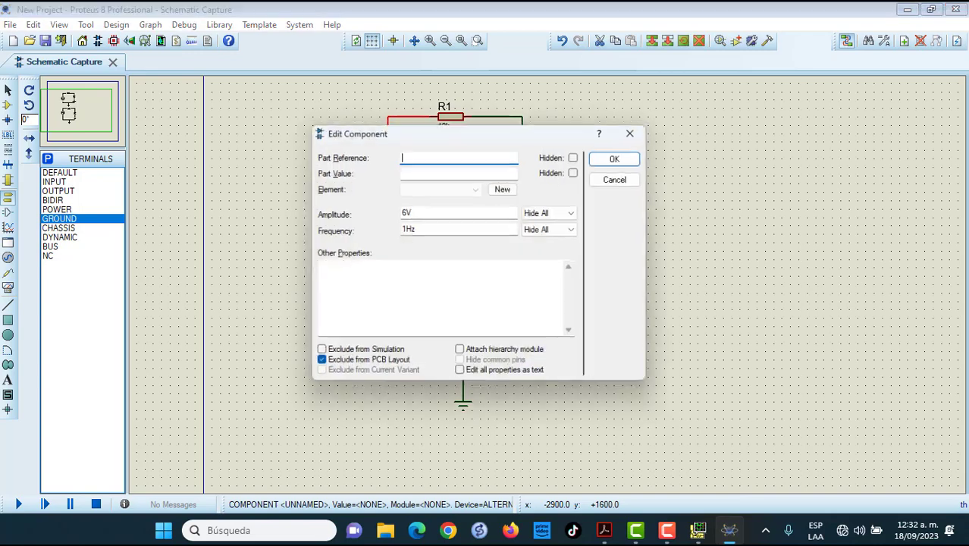
left_click(407, 212)
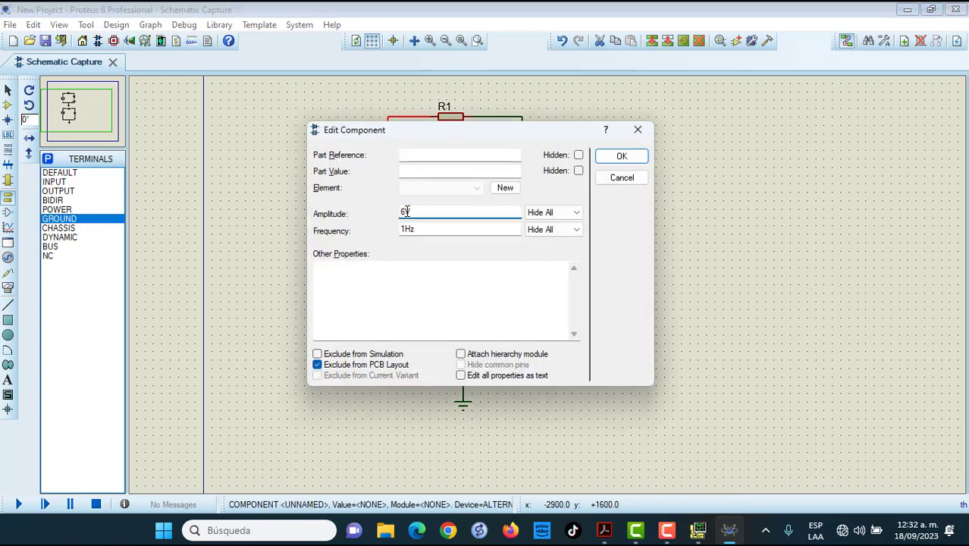
key("Return")
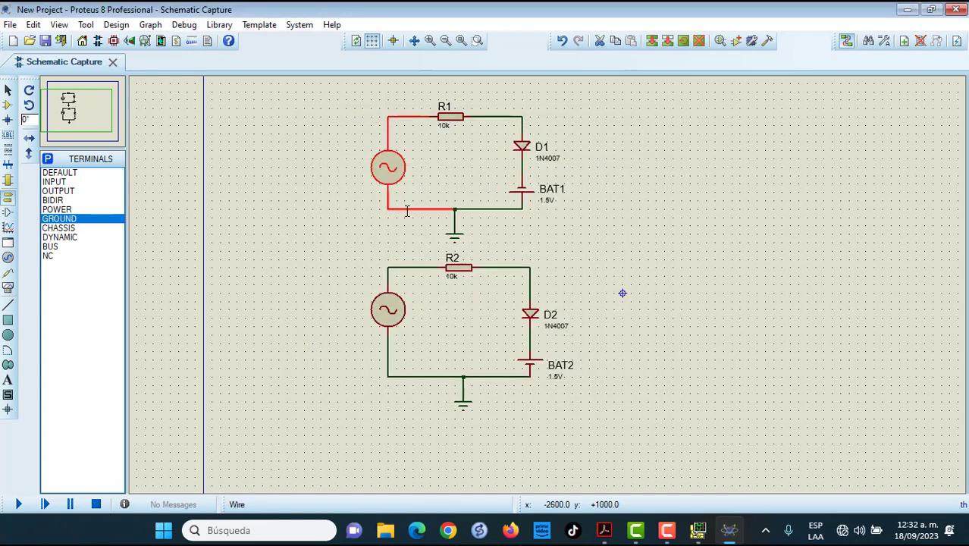
double_click(392, 169)
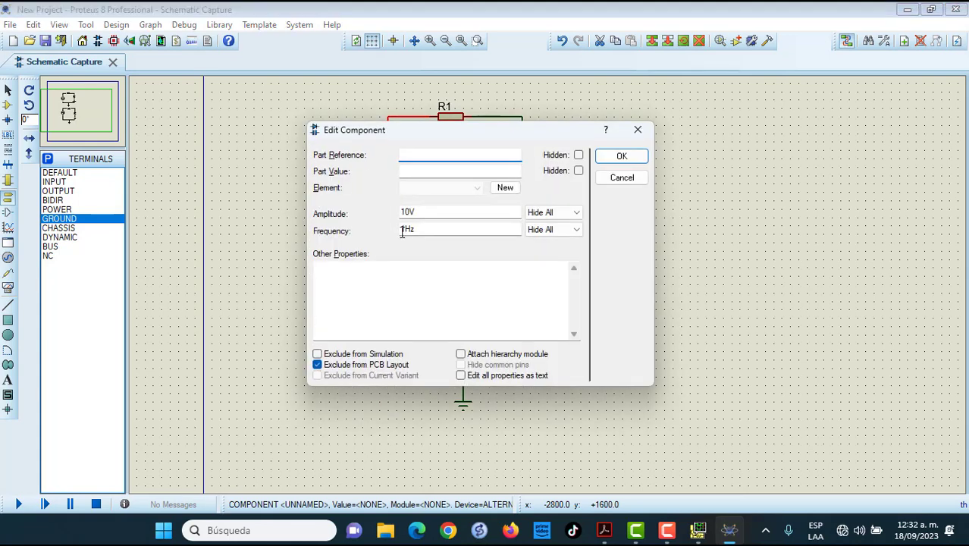
left_click(407, 227)
left_click(408, 227)
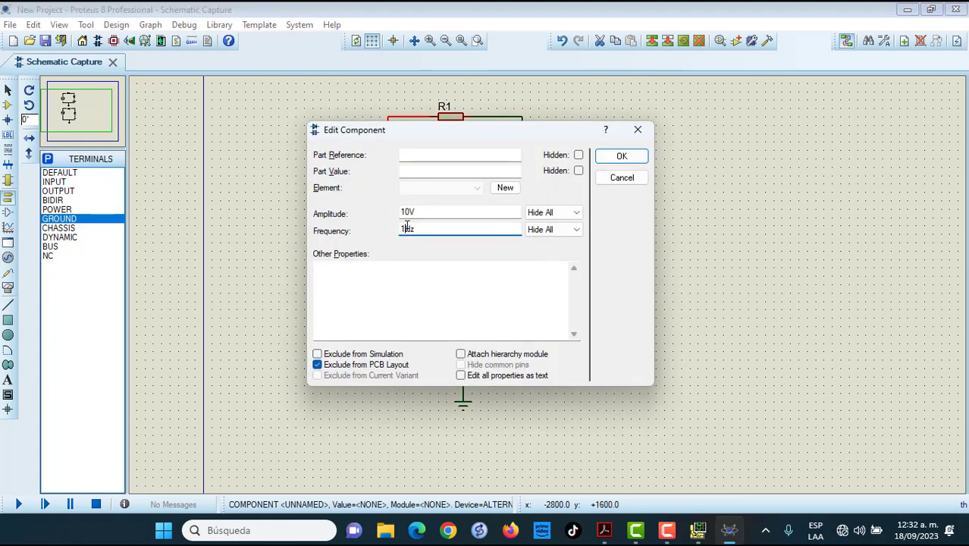
key("BackSpace")
type("60")
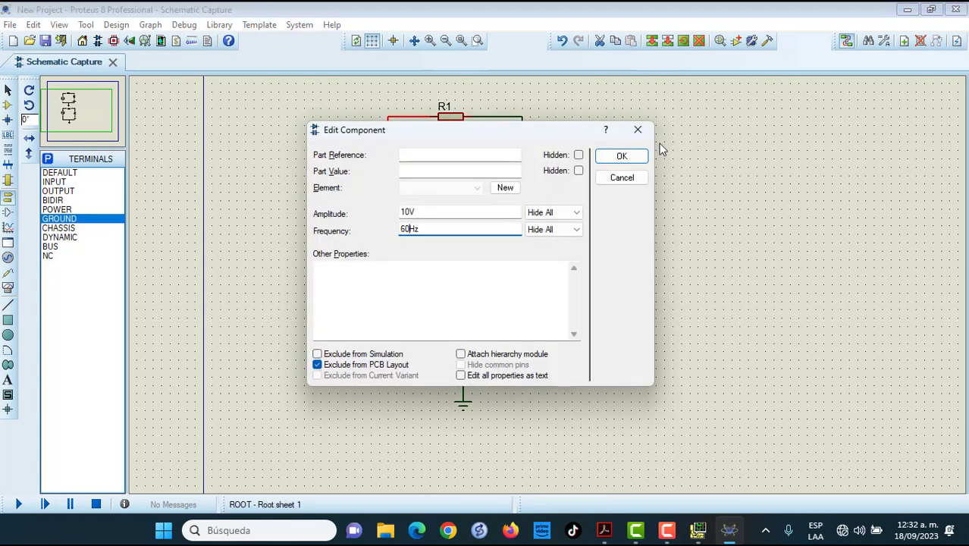
left_click(621, 157)
Set the lower alternator's amplitude to 10V and its frequency to 60Hz
double_click(382, 326)
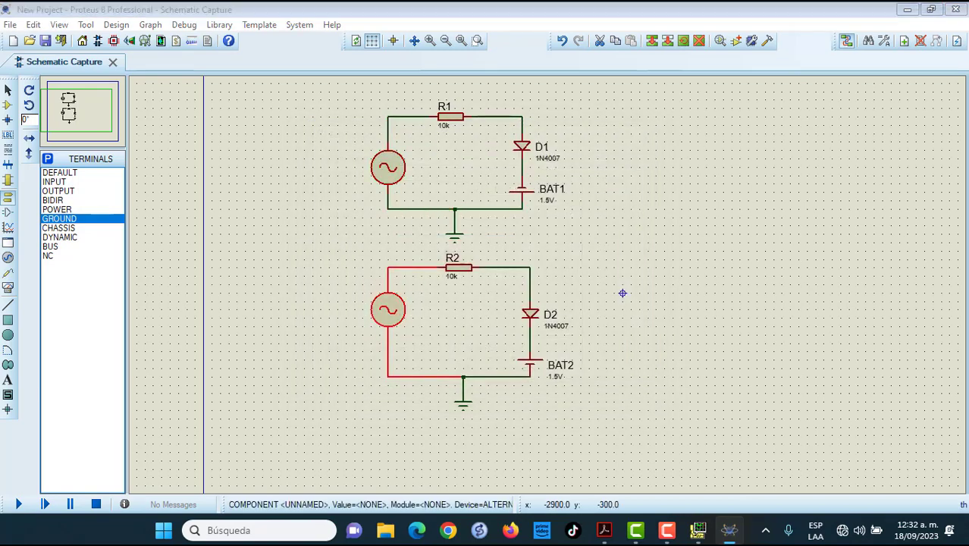
left_click(405, 213)
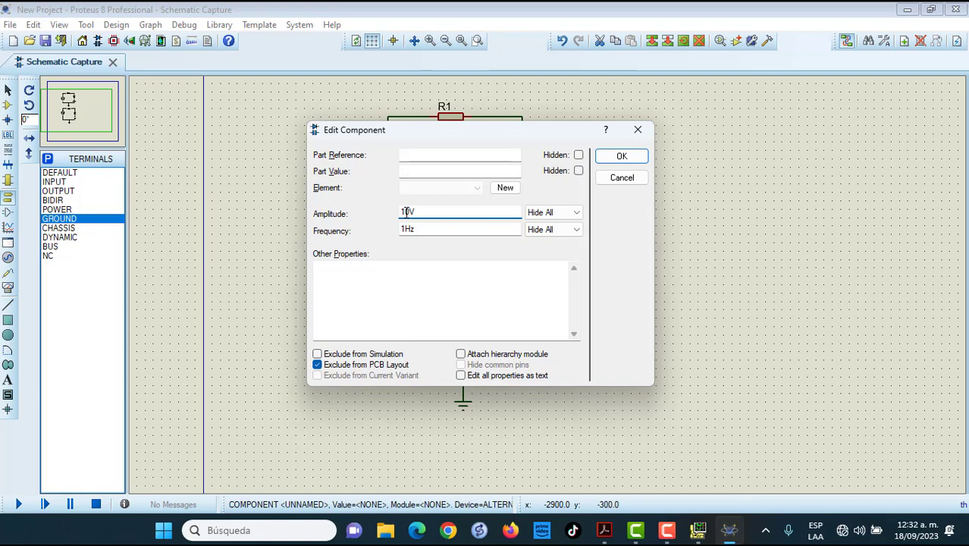
key("Return")
double_click(401, 319)
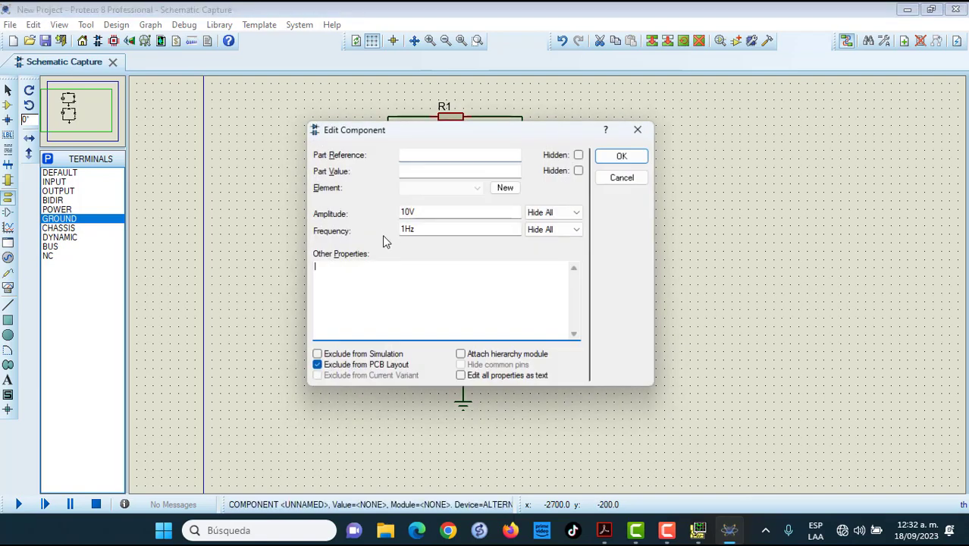
left_click(401, 232)
left_click(407, 229)
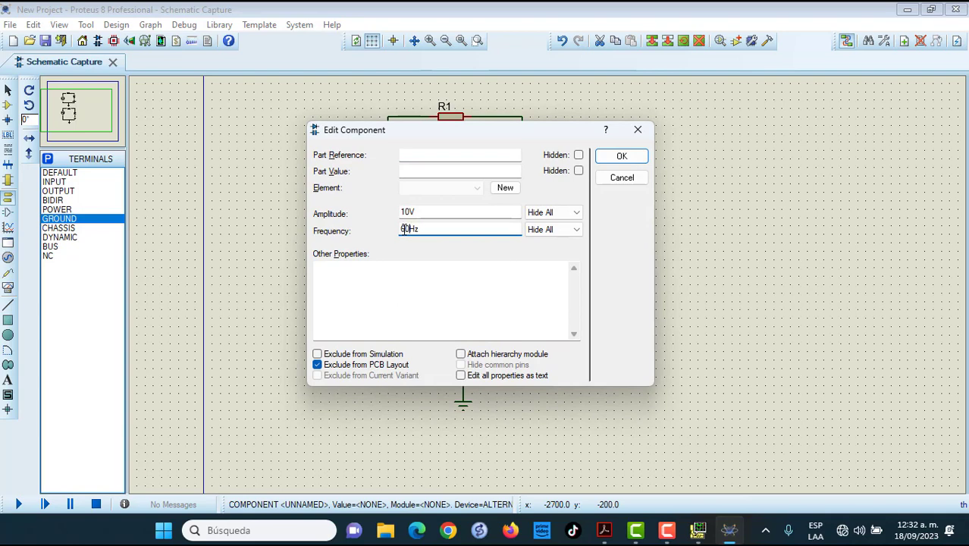
key("Return")
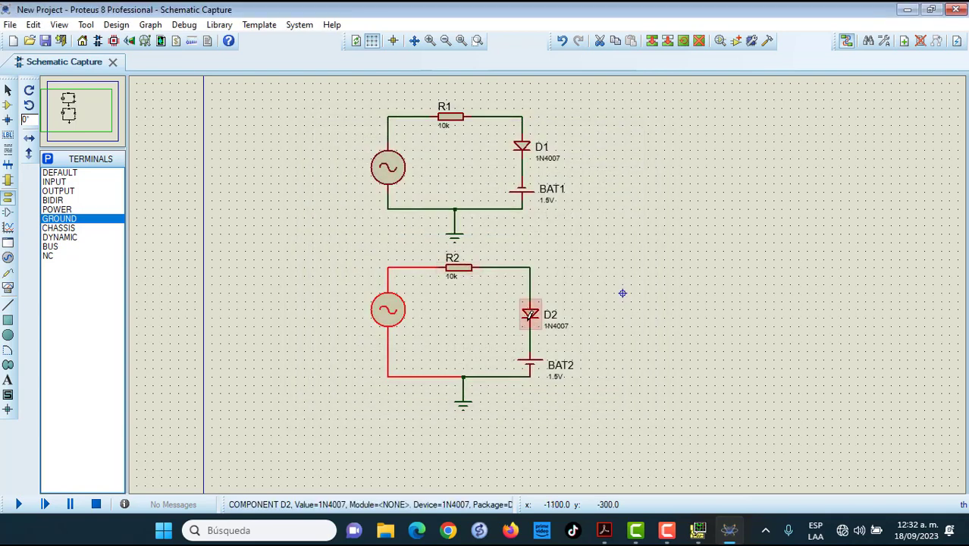
Set the voltage of both batteries, BAT1 and BAT2, to 3V
double_click(526, 195)
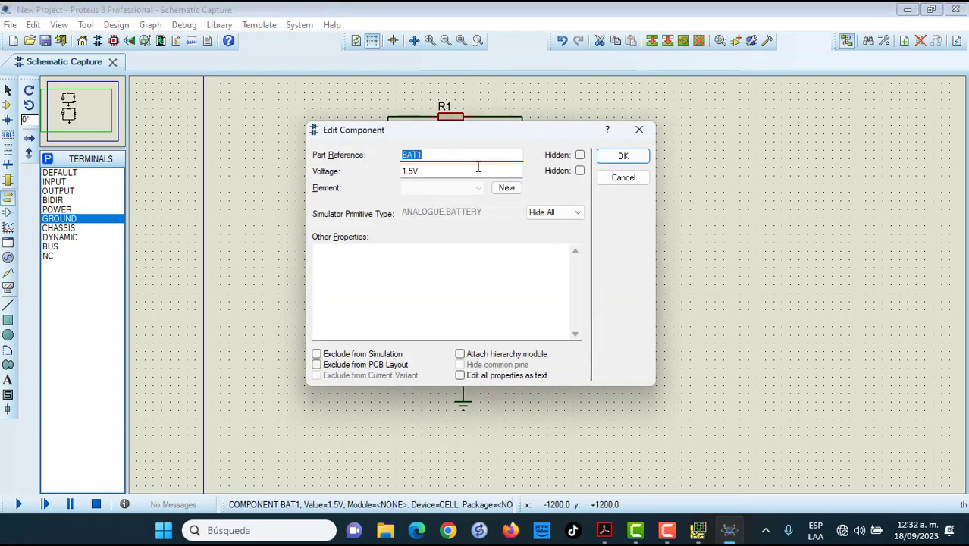
left_click(413, 170)
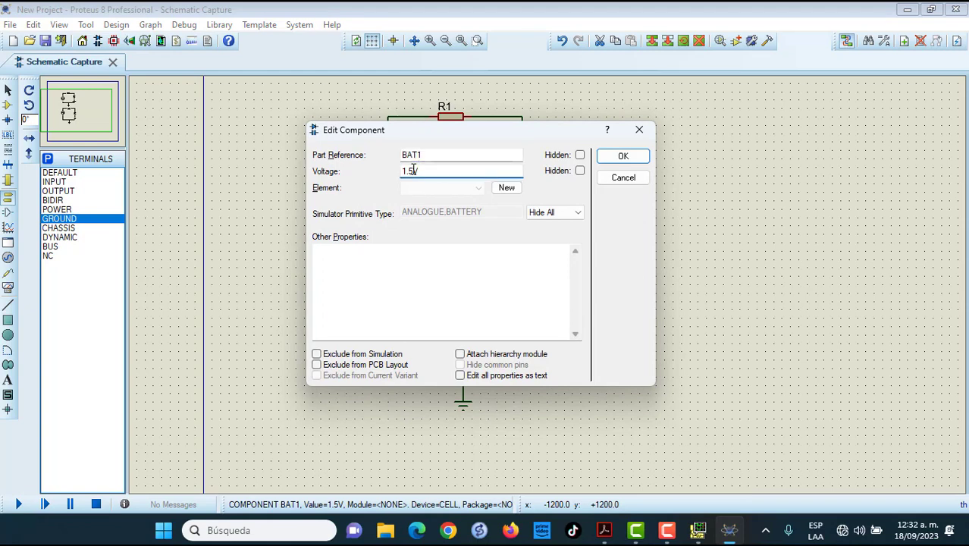
type("3V")
key("Return")
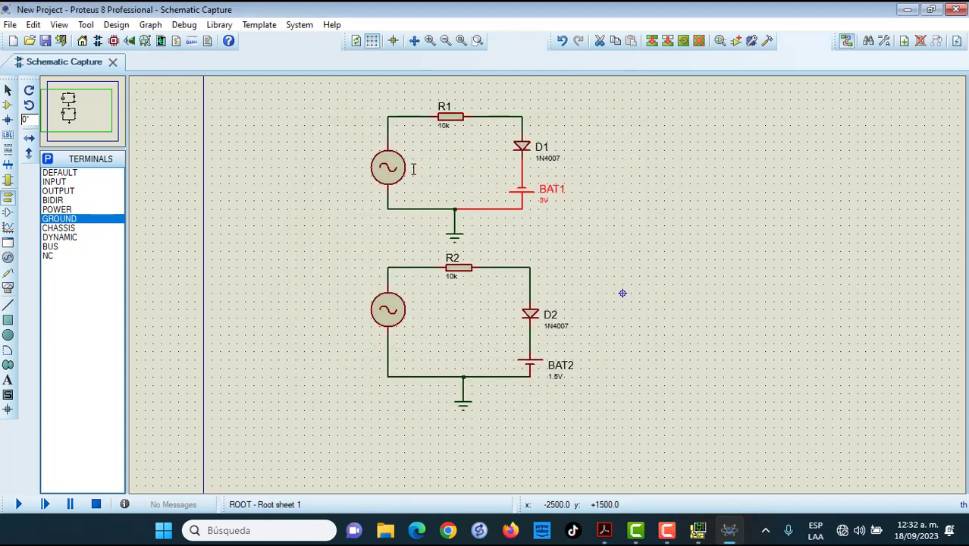
double_click(530, 369)
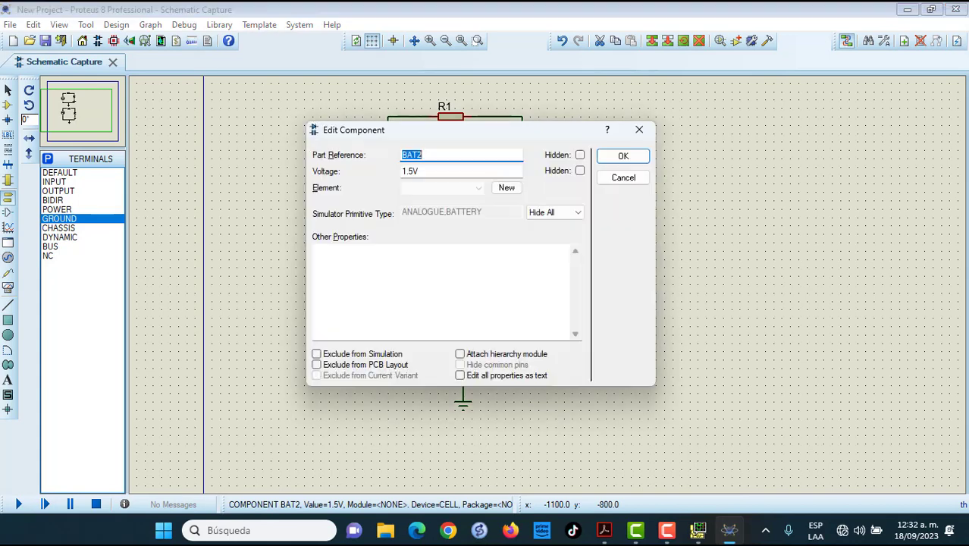
left_click(413, 172)
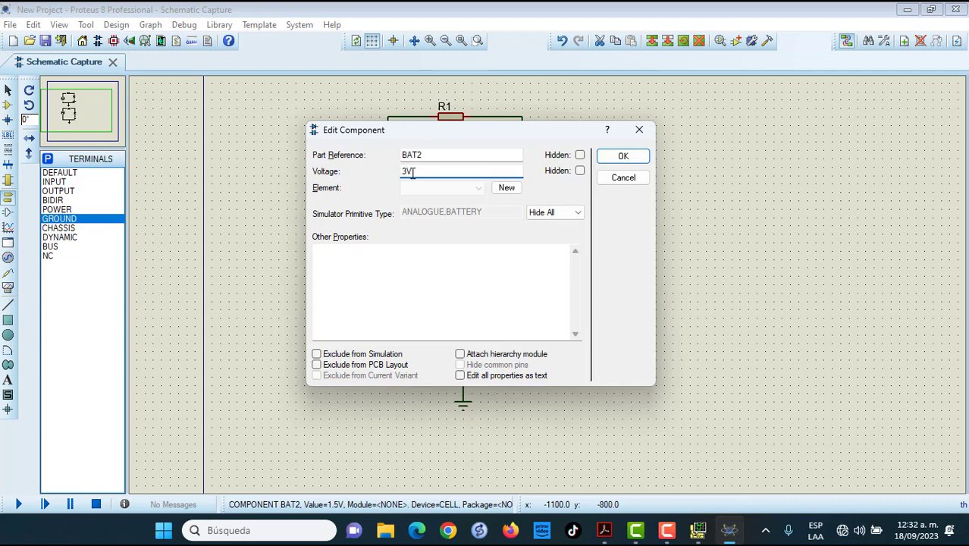
type("3V")
key("Return")
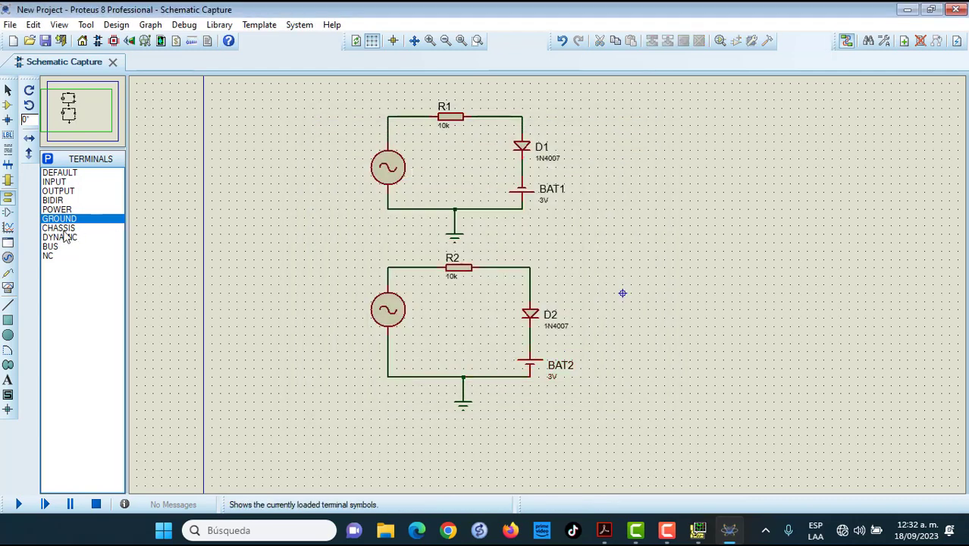
Draw one INTERACTIVE graph to the right of each circuit, then shift the lower graph slightly up and left
left_click(9, 228)
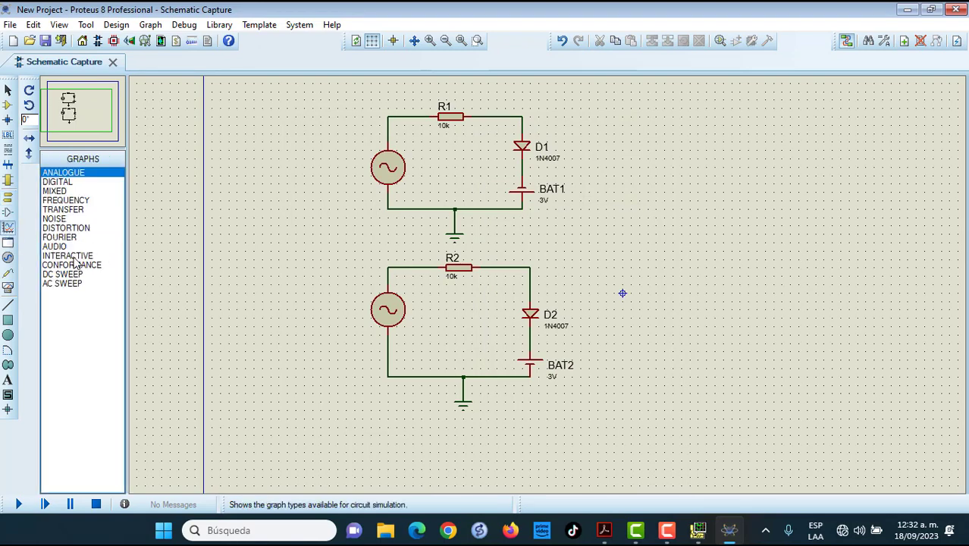
left_click(75, 258)
left_click_drag(631, 117, 850, 233)
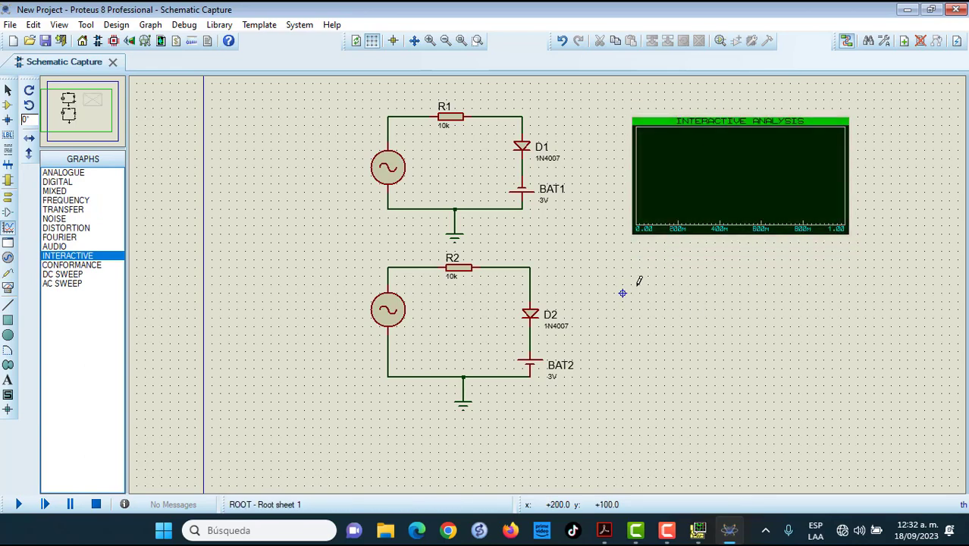
left_click_drag(647, 292, 865, 407)
left_click(725, 357)
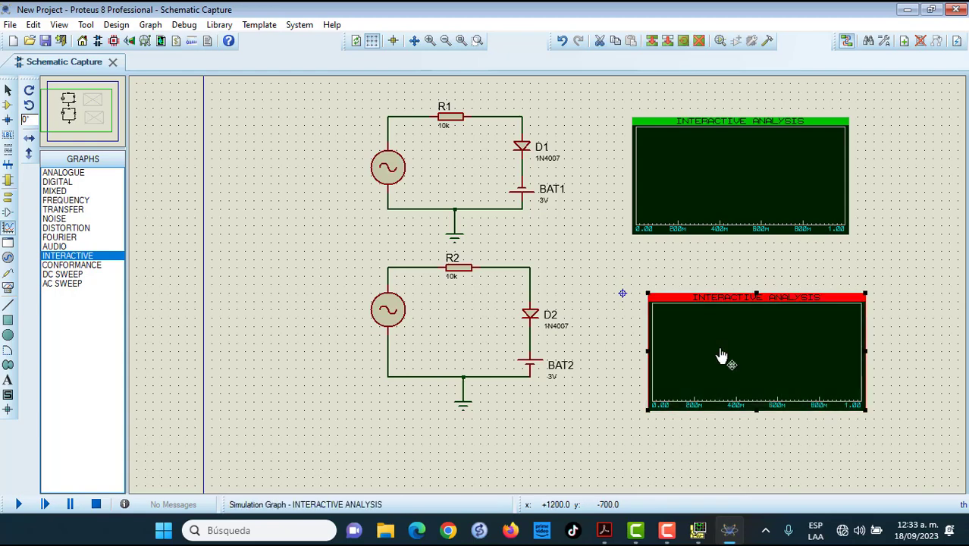
left_click_drag(723, 352, 731, 352)
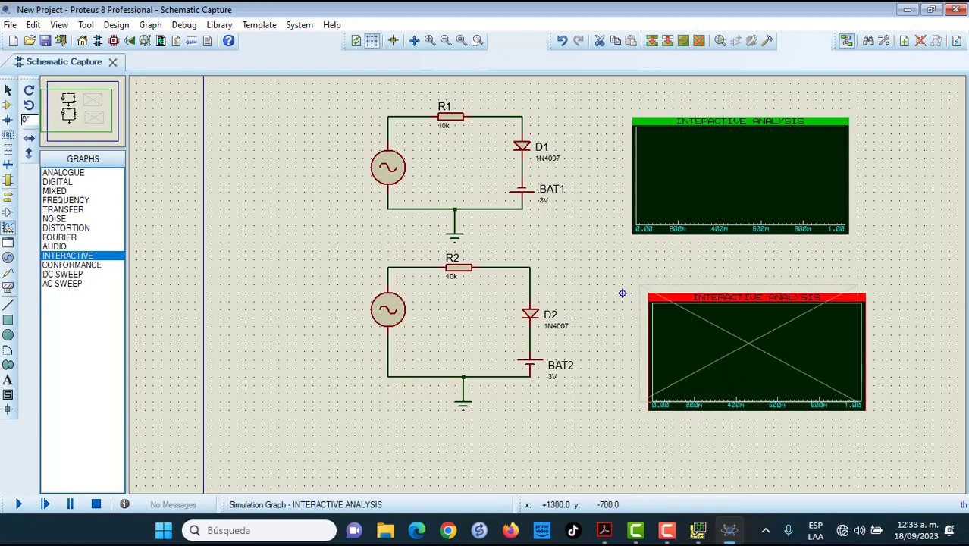
left_click(875, 301)
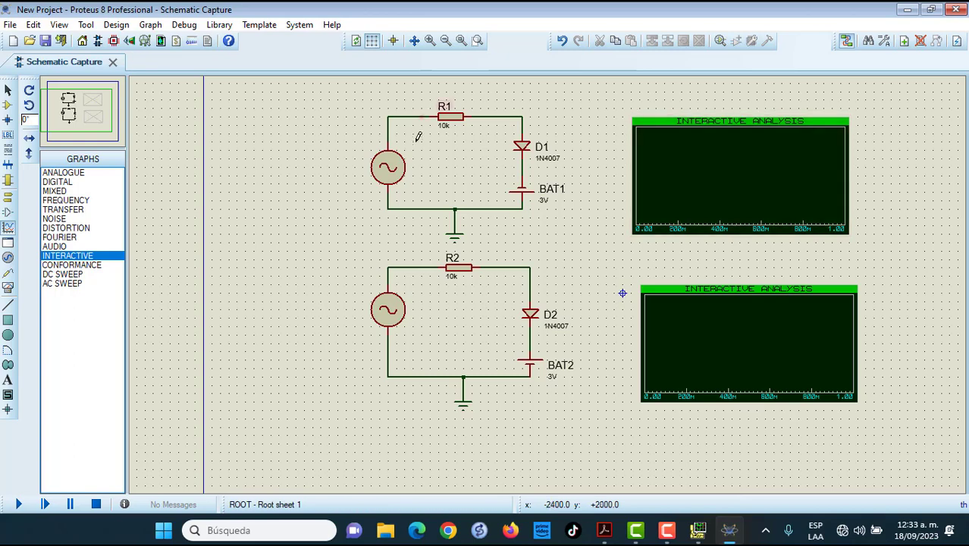
Place four VOLTAGE probes, one above the source side and one above the diode side of each circuit
left_click(8, 274)
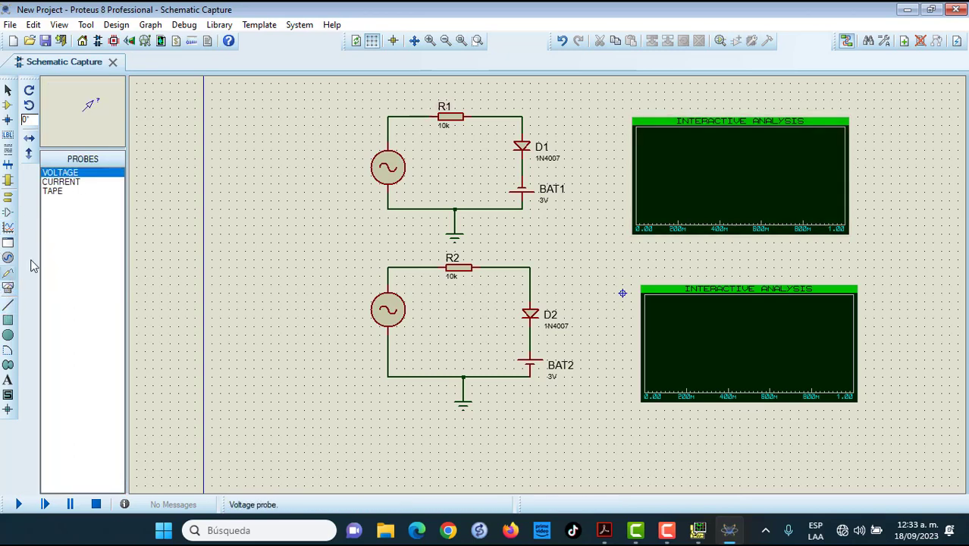
left_click(394, 98)
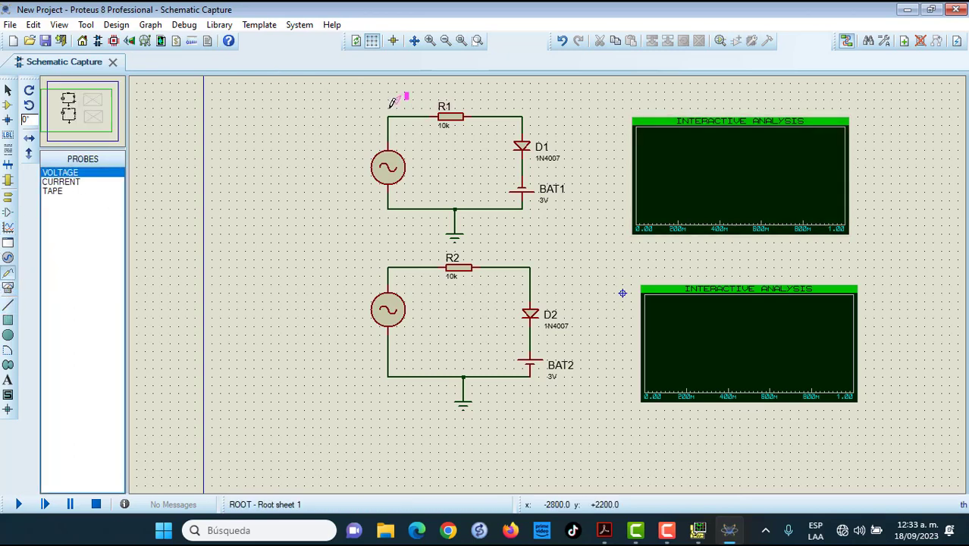
left_click(520, 97)
left_click(394, 252)
left_click(528, 250)
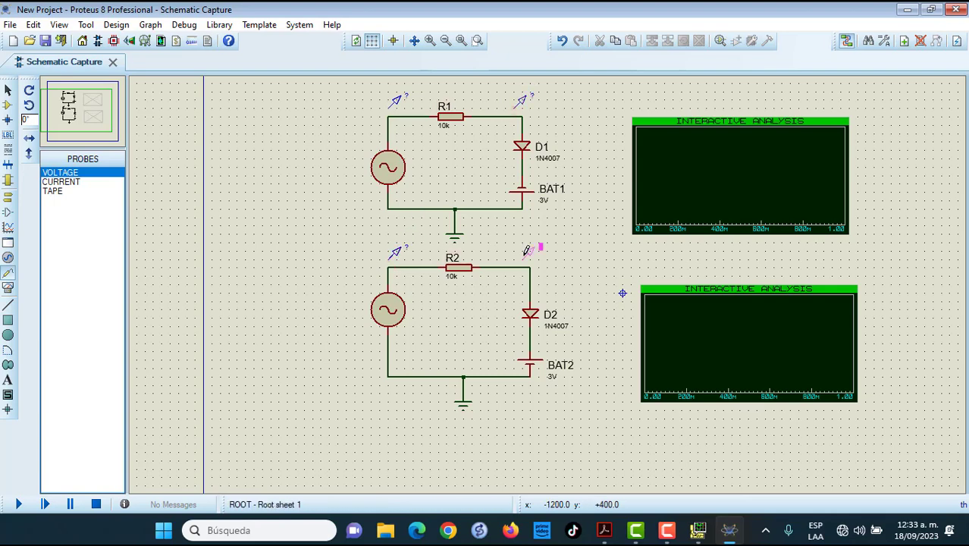
Wire each of the four voltage probes down to the top wire of its circuit, on either side of the resistor
left_click(389, 257)
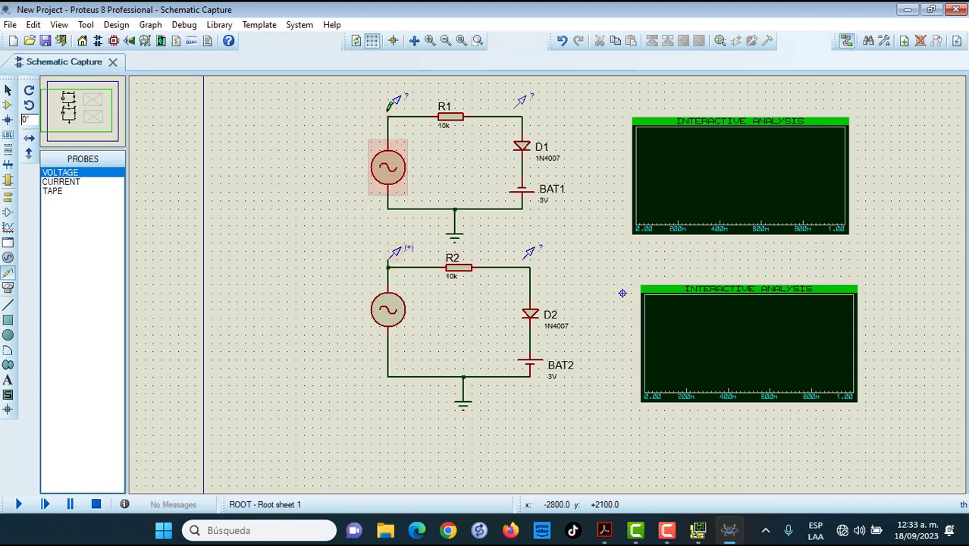
left_click(390, 106)
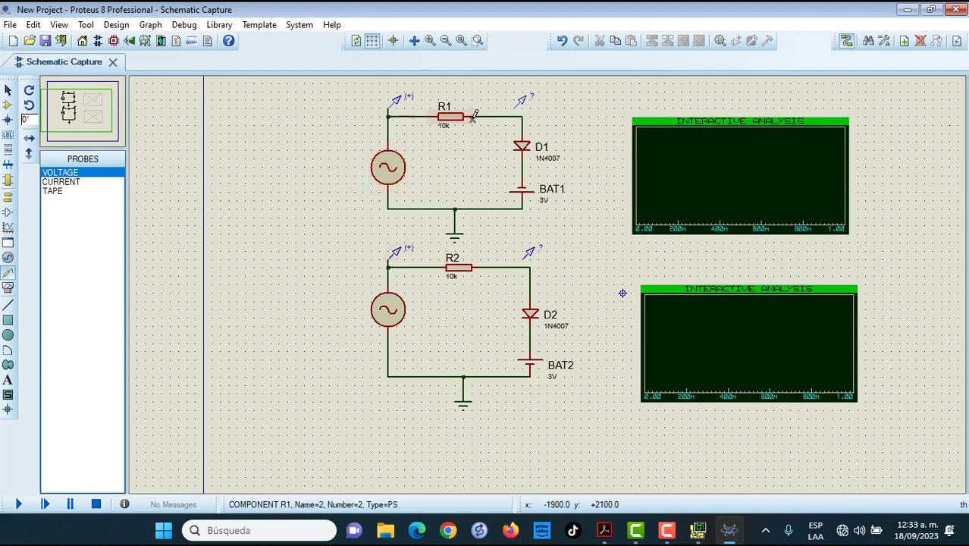
left_click(517, 103)
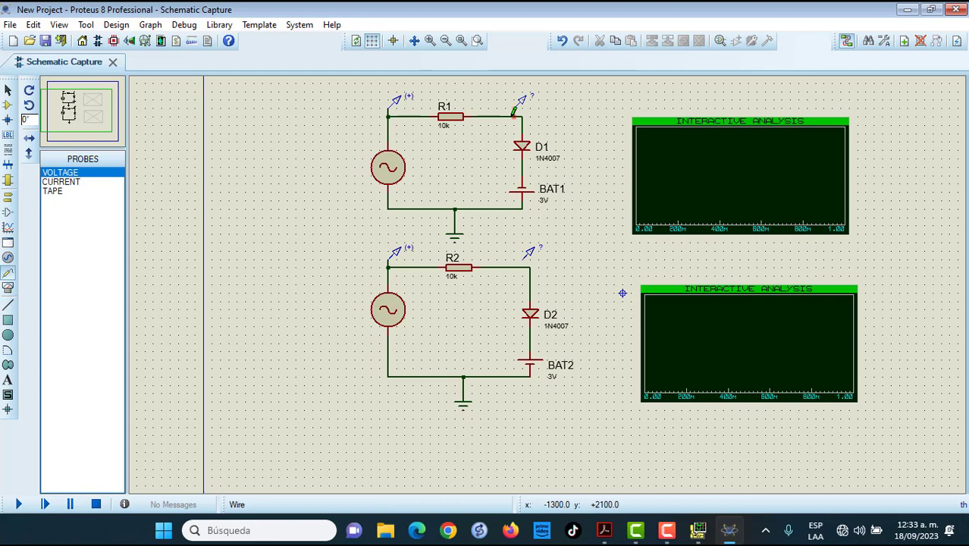
left_click(523, 258)
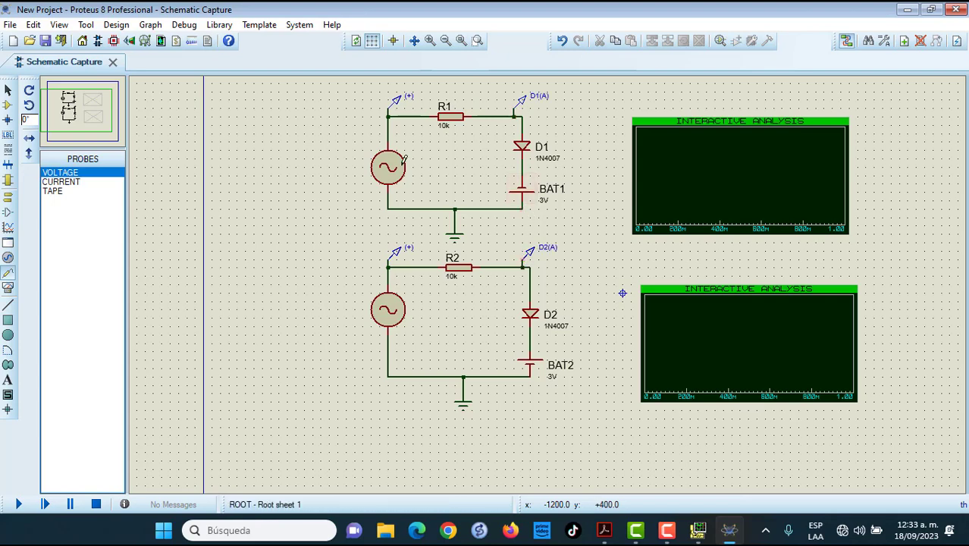
Add the upper circuit's source and D1(A) voltage probes as traces to the upper interactive graph
left_click(395, 104)
left_click_drag(396, 104, 656, 133)
left_click(527, 106)
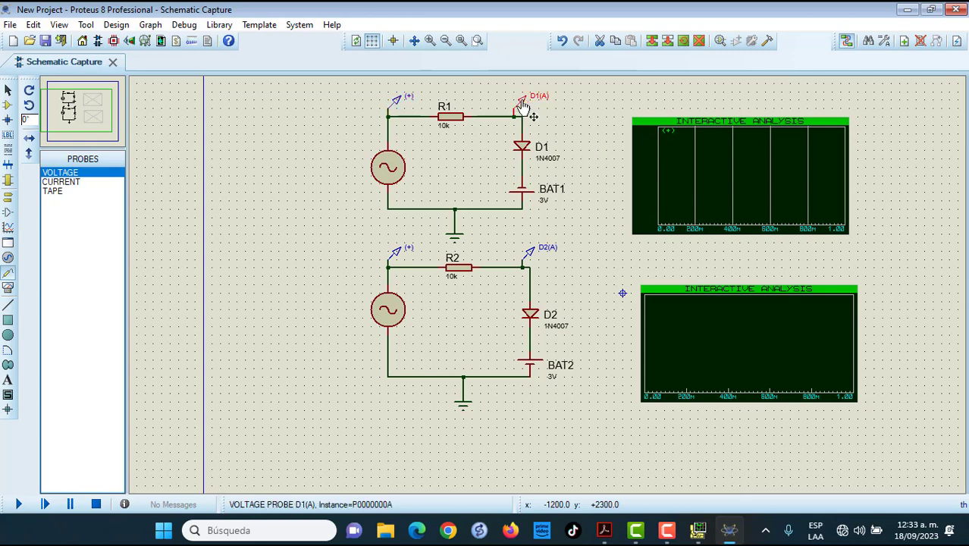
left_click_drag(528, 106, 666, 141)
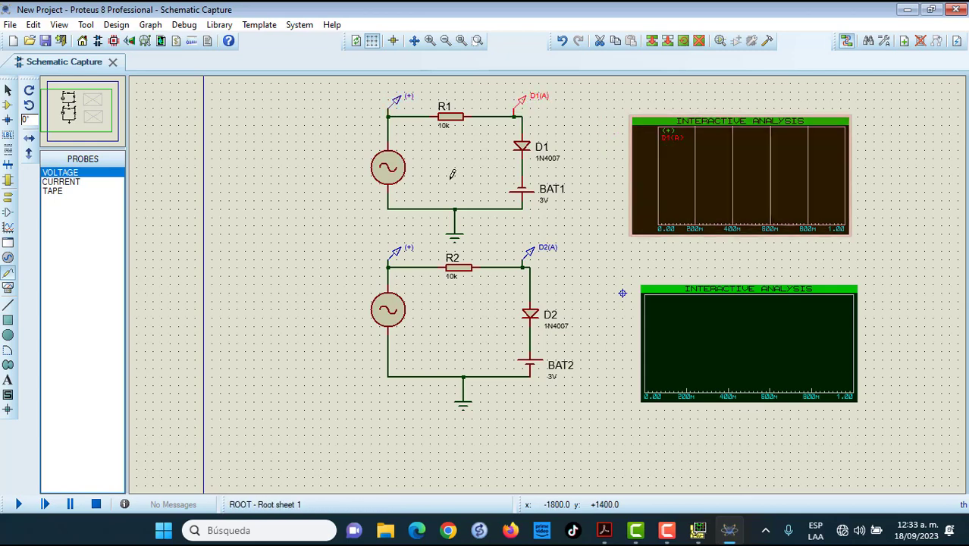
Add the lower circuit's source and D2(A) voltage probes as traces to the lower interactive graph
left_click(396, 256)
mouse_move(395, 256)
left_mouse_down()
mouse_move(695, 305)
mouse_move(677, 296)
left_mouse_up()
left_click(529, 252)
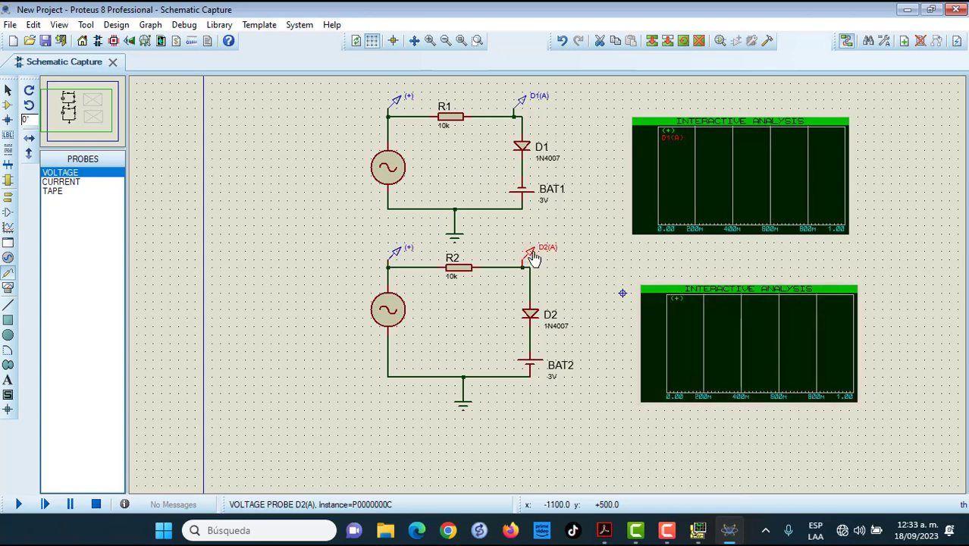
mouse_move(529, 253)
left_mouse_down()
mouse_move(682, 320)
mouse_move(673, 306)
left_mouse_up()
Set the stop time of both interactive analysis graphs to 0.05
double_click(699, 232)
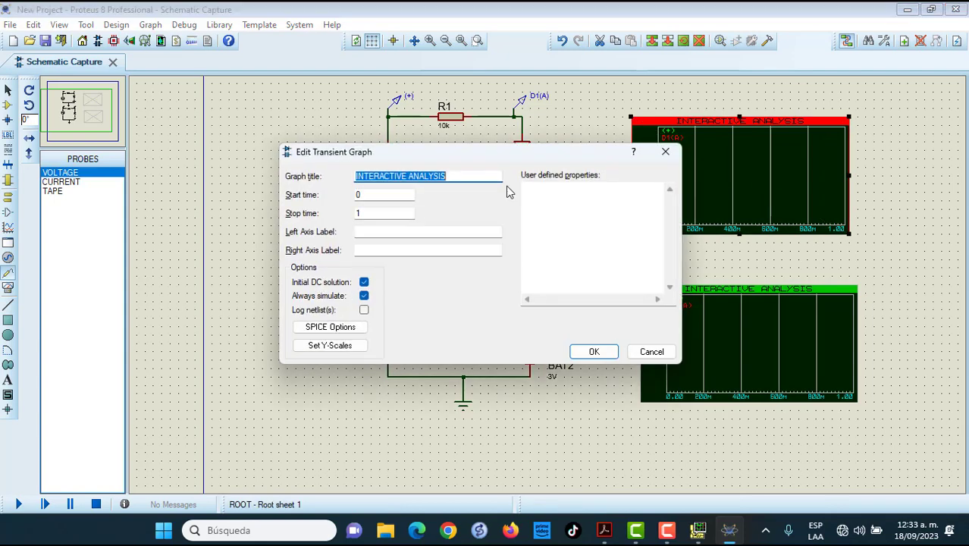
left_click(392, 213)
key("BackSpace")
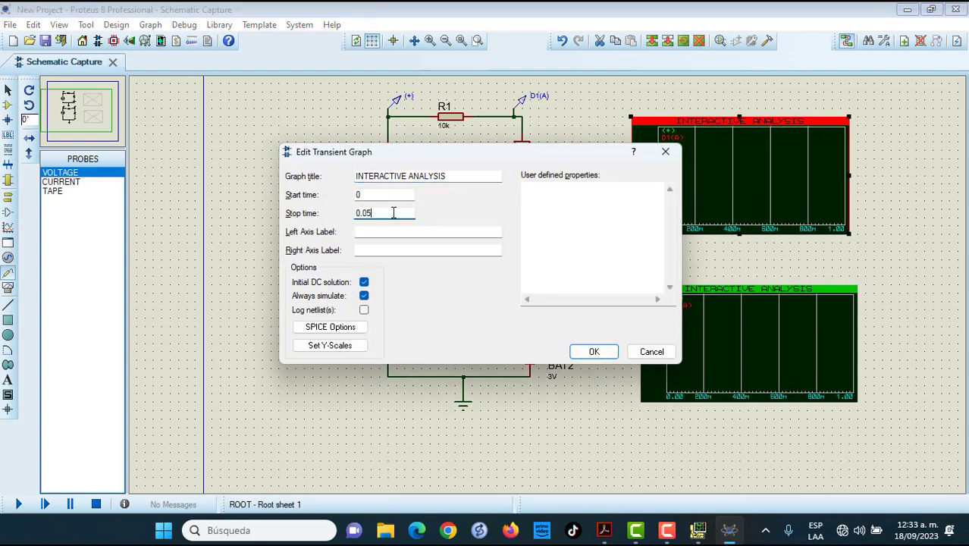
key("Return")
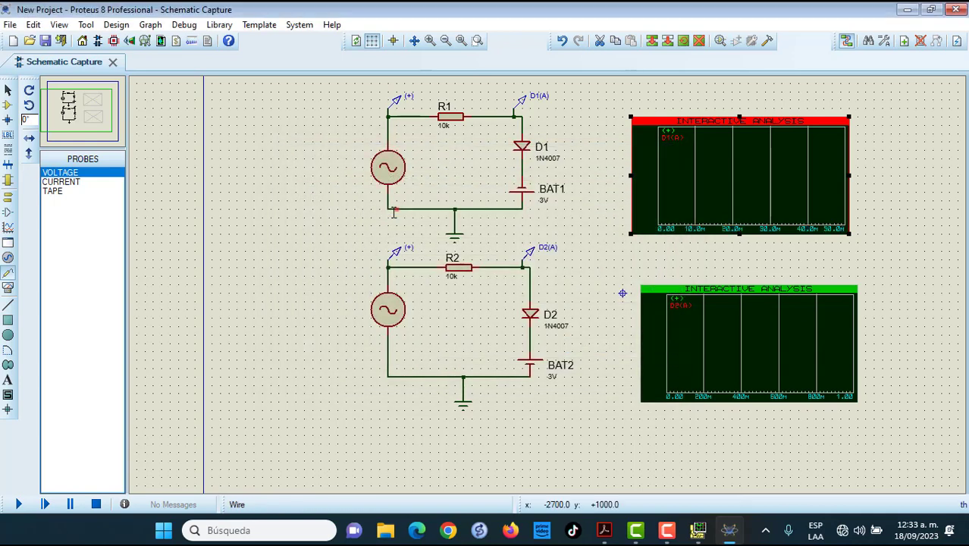
double_click(702, 329)
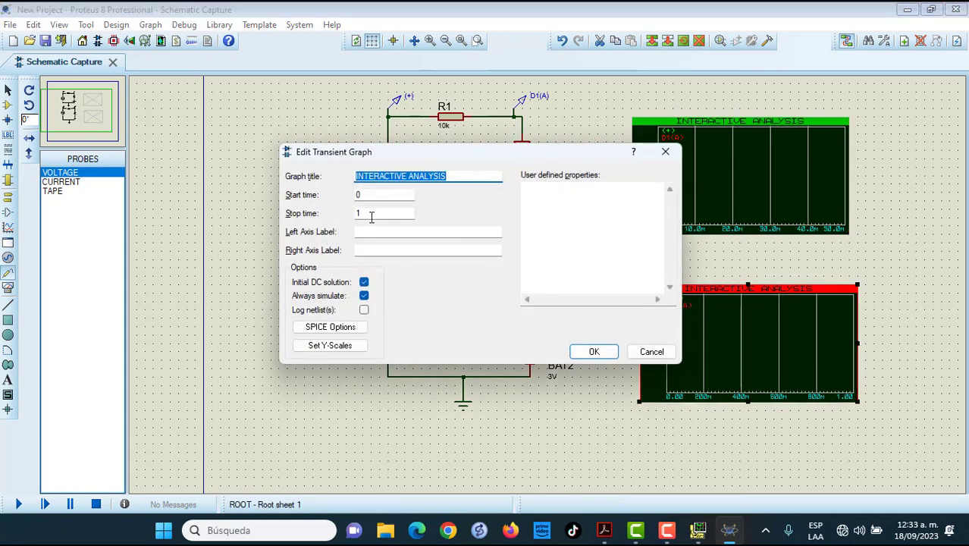
left_click(371, 217)
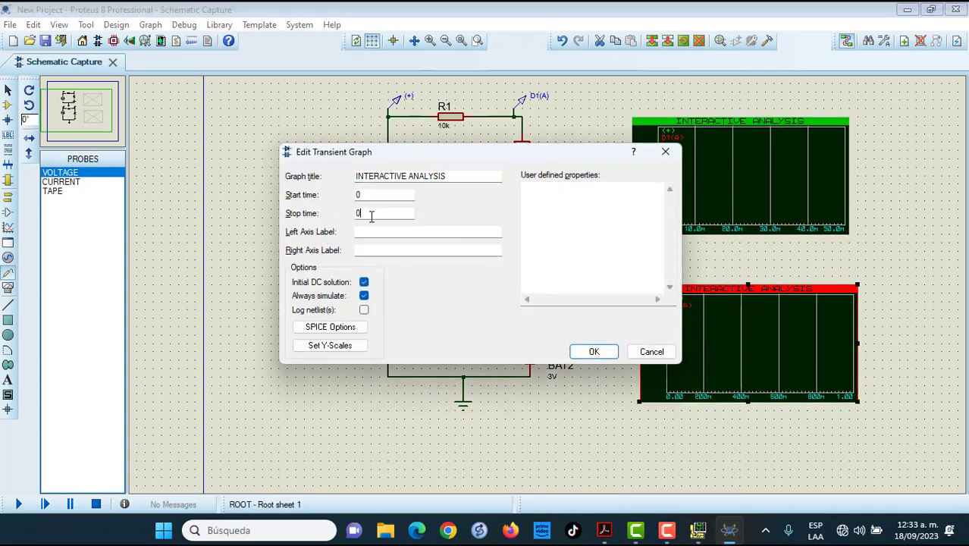
type("0.05")
key("Return")
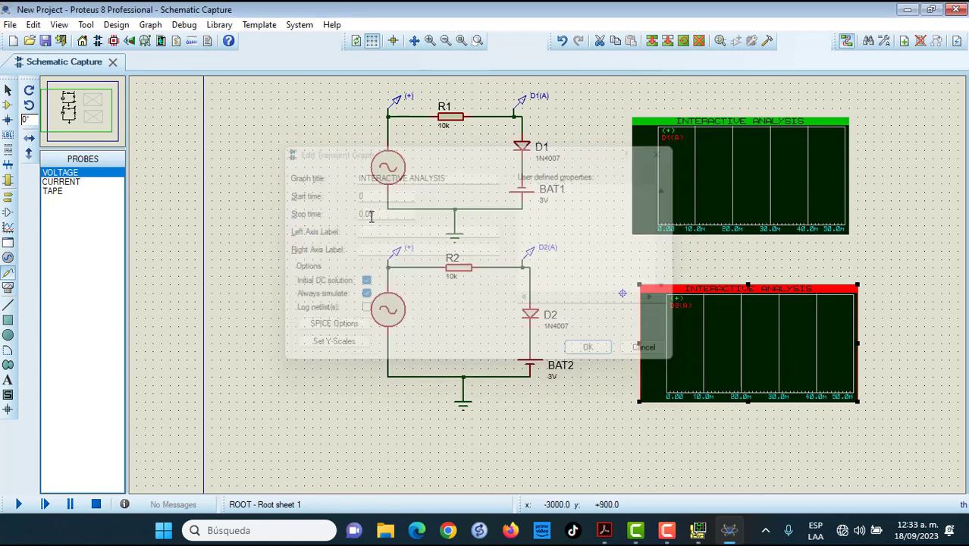
Simulate the upper interactive graph and the lower interactive graph to plot their traces
right_click(756, 186)
left_click(599, 384)
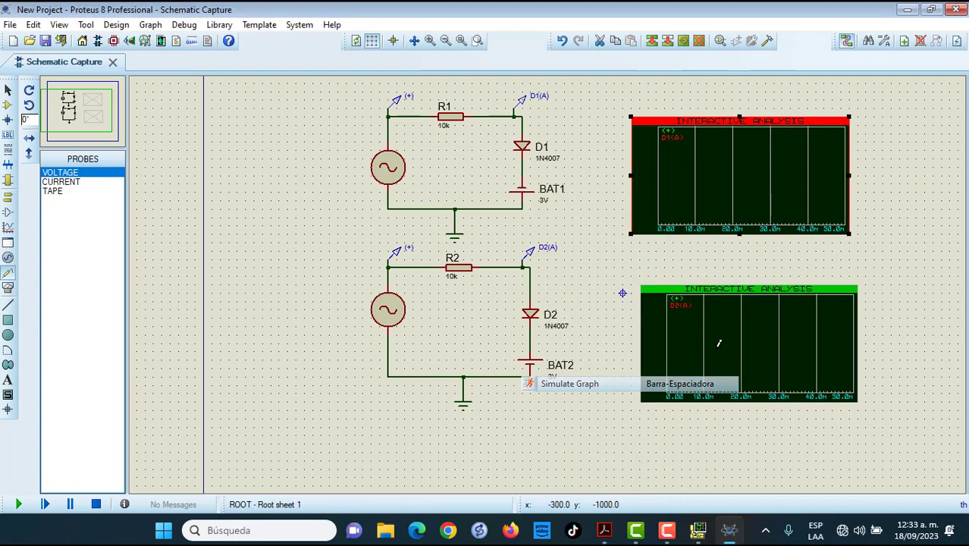
right_click(785, 358)
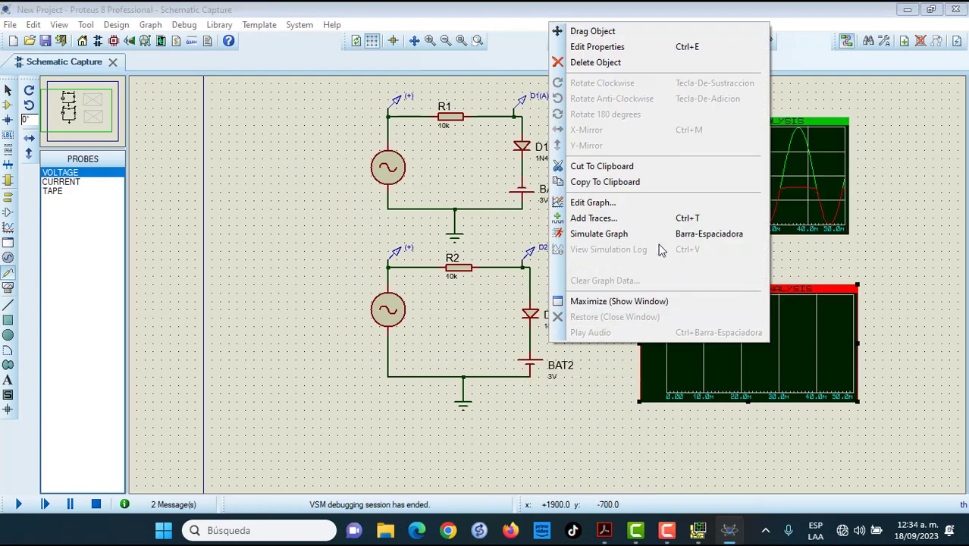
left_click(656, 236)
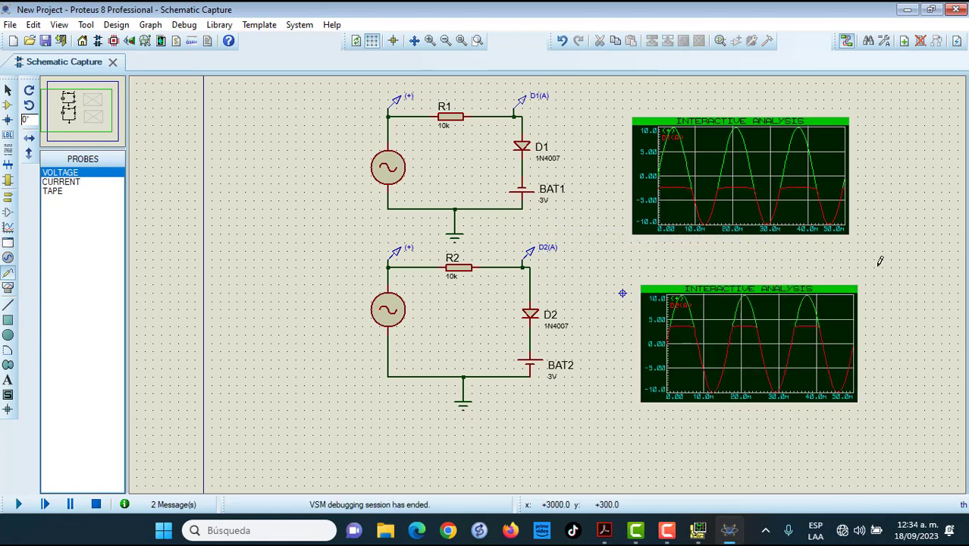